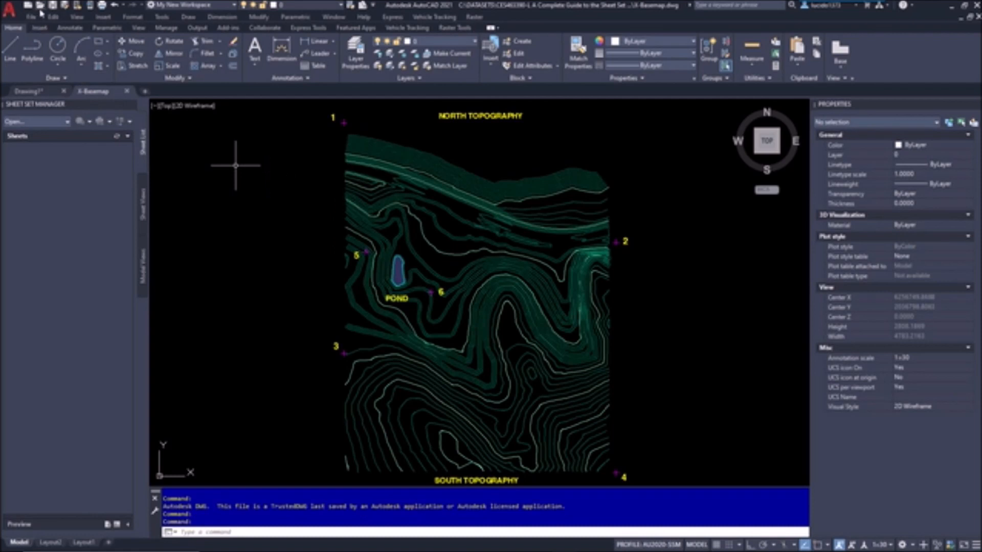
Step: Open the X-Bldg_Elevations.dwg drawing from the xrefs folder
key("ctrl+o")
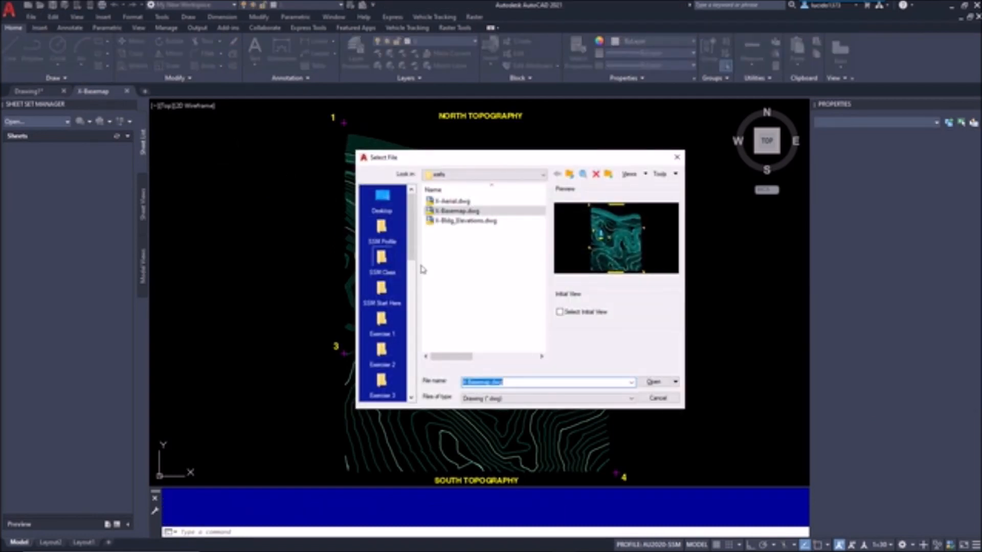
left_click(447, 220)
key("Return")
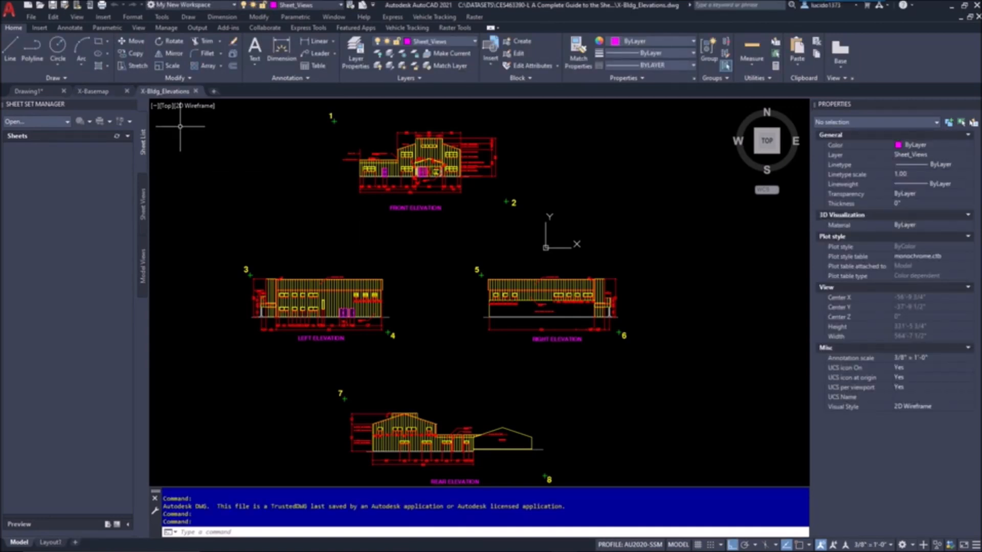
Step: Switch to the X-Basemap drawing and examine the properties of its saved model views in the View Manager
left_click(93, 91)
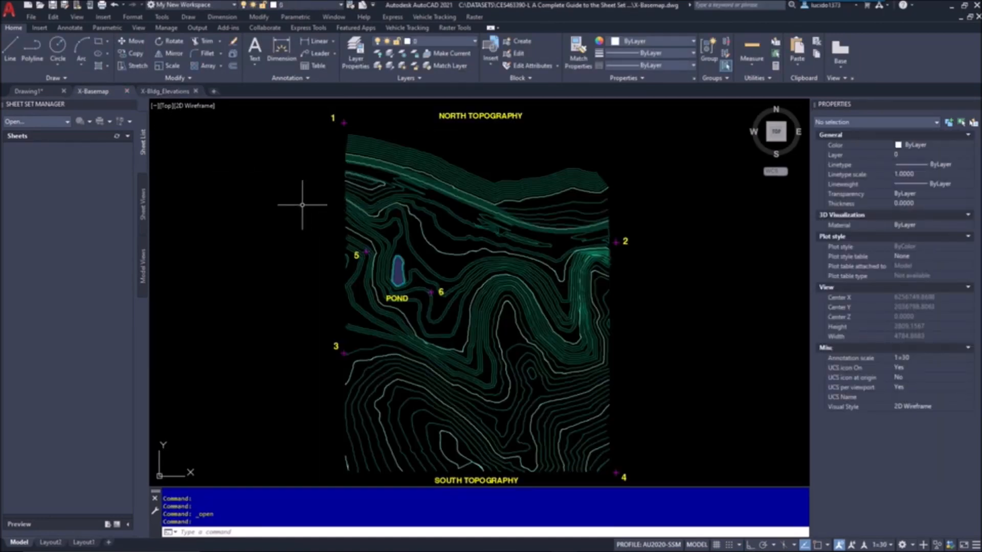
left_click(139, 28)
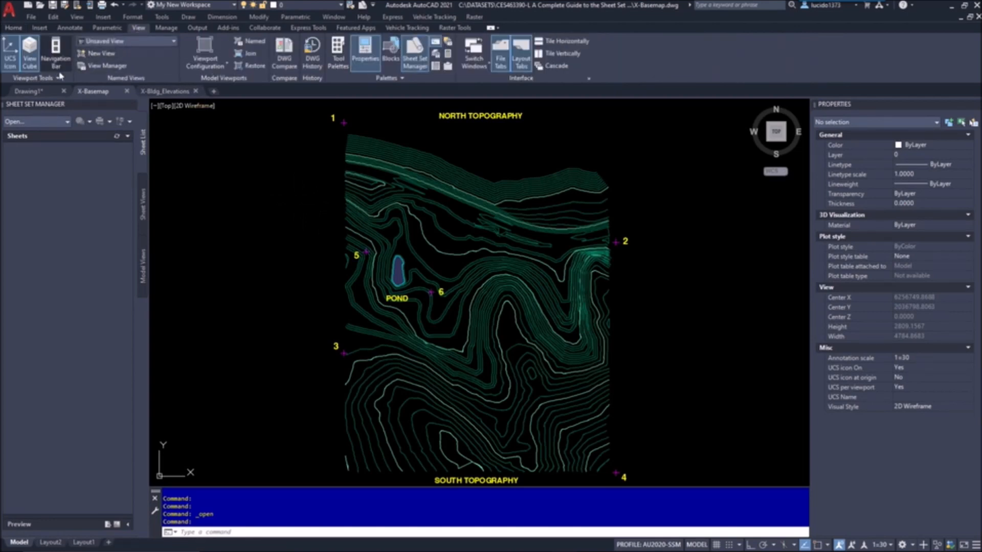
left_click(107, 66)
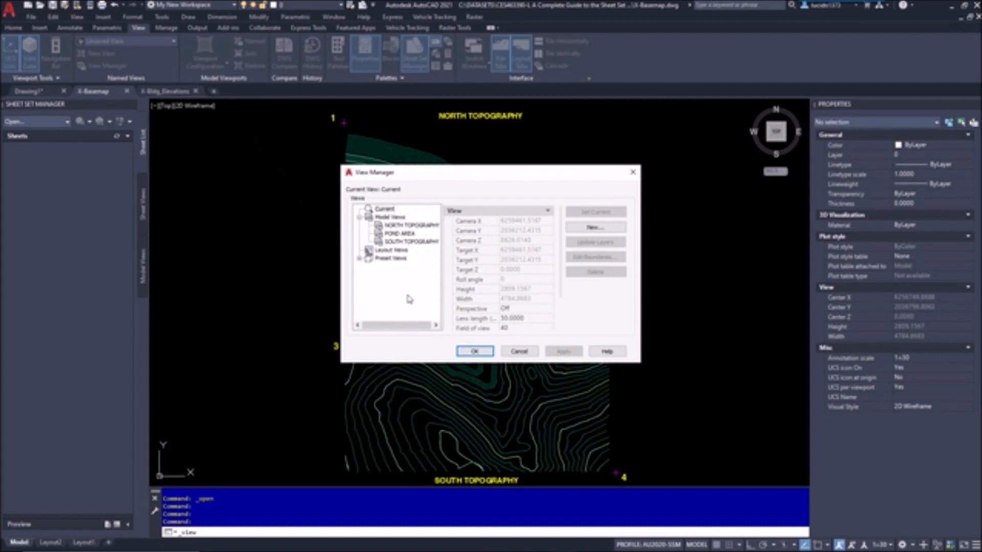
left_click(404, 233)
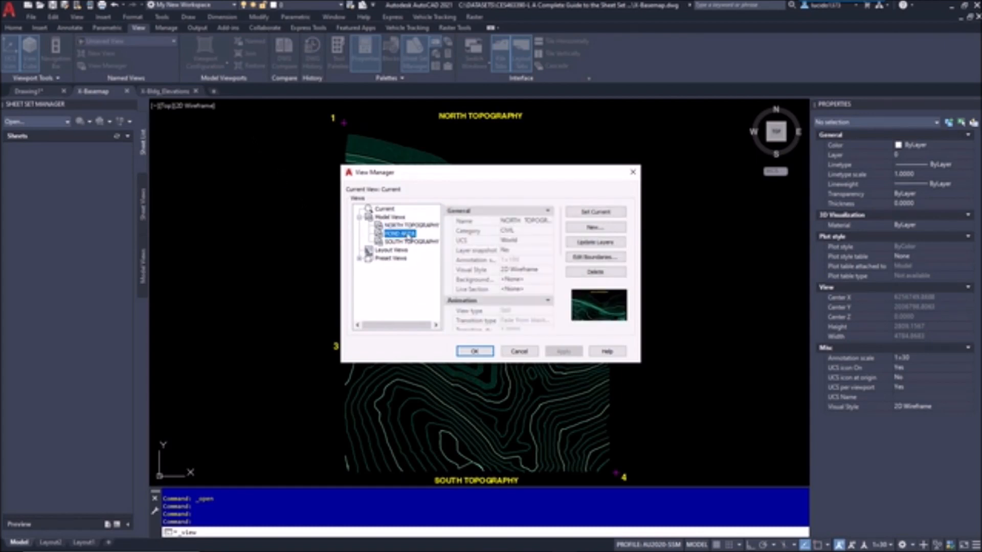
left_click(409, 240)
left_click(408, 225)
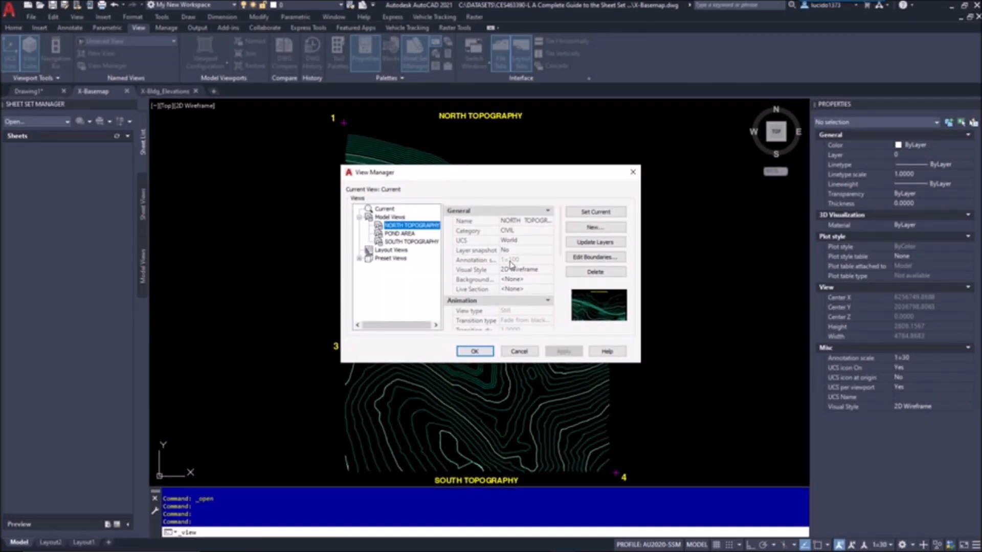
left_click(416, 234)
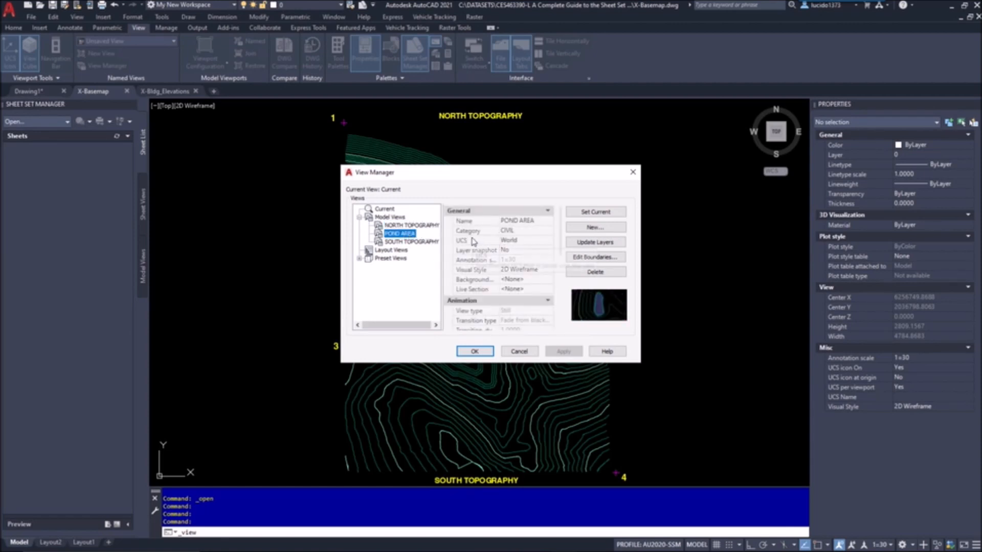
Step: Delete the NORTH TOPOGRAPHY, POND AREA and SOUTH TOPOGRAPHY model views from X-Basemap and accept the changes
left_click(410, 225)
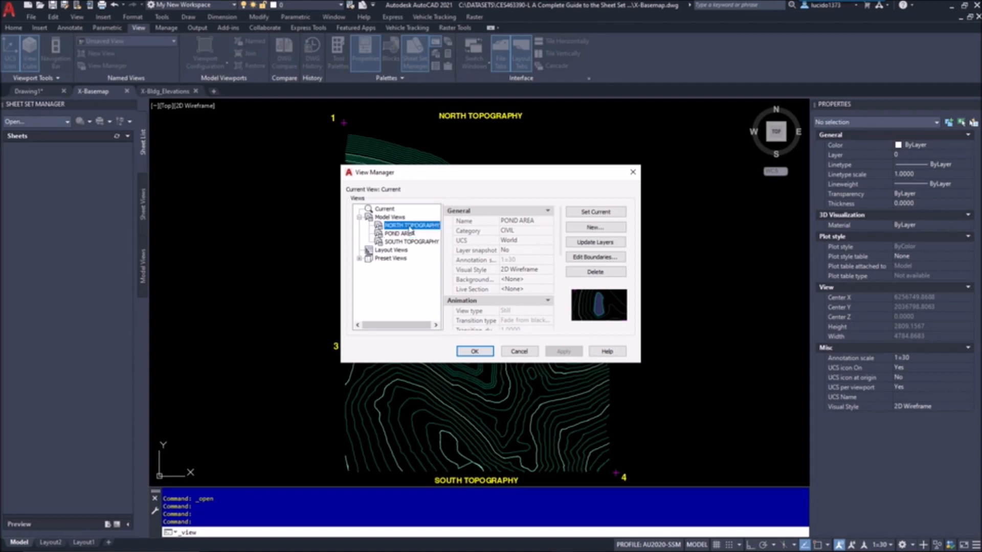
right_click(410, 226)
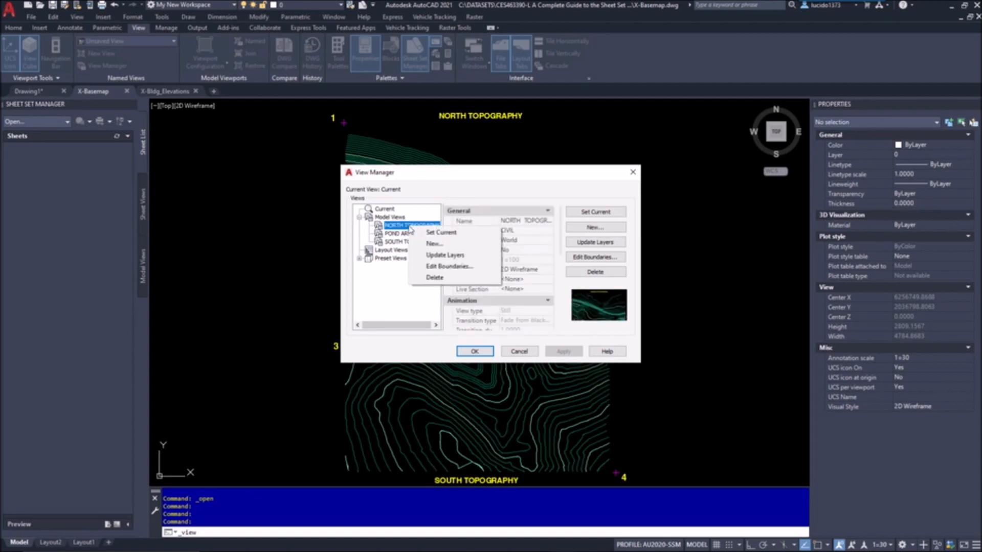
left_click(434, 277)
right_click(407, 229)
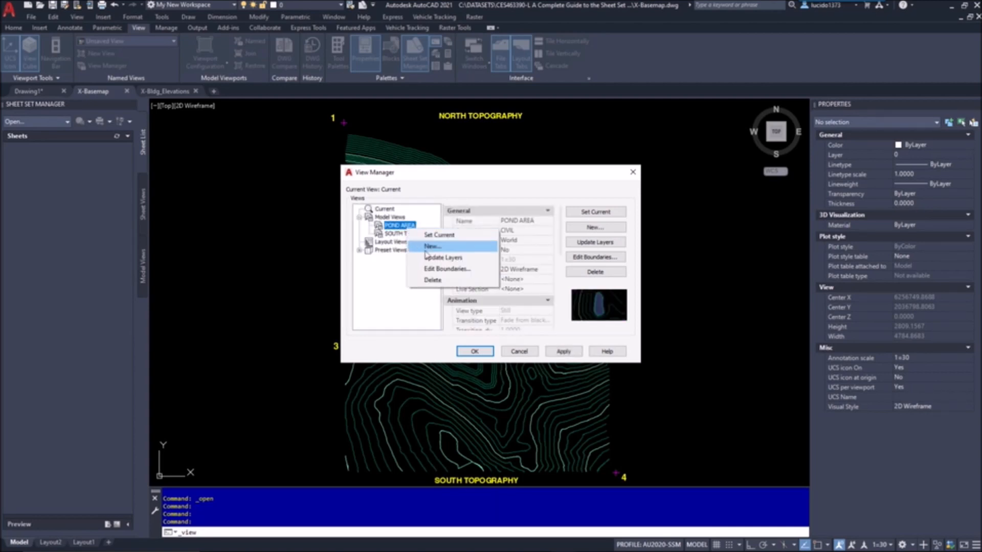
left_click(433, 280)
right_click(407, 226)
left_click(431, 277)
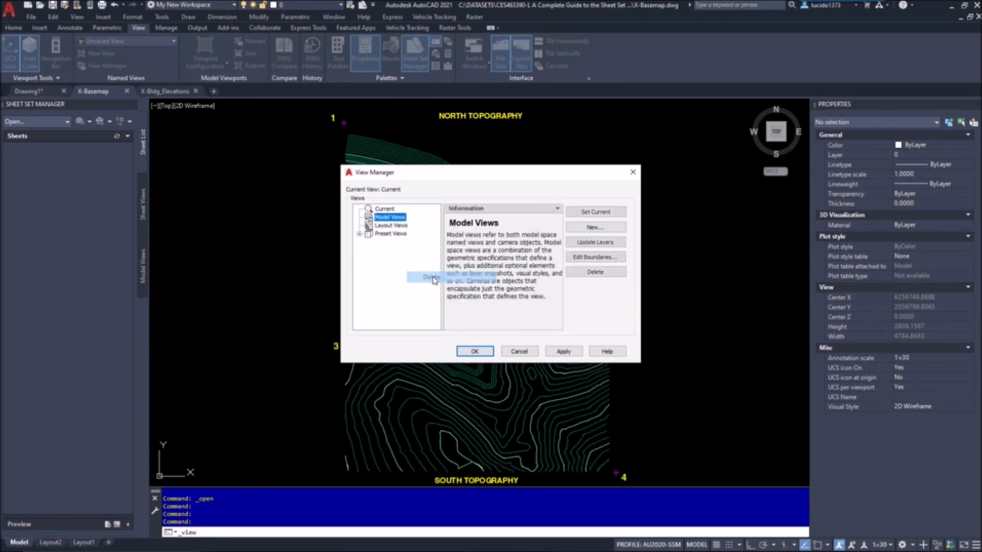
key("Return")
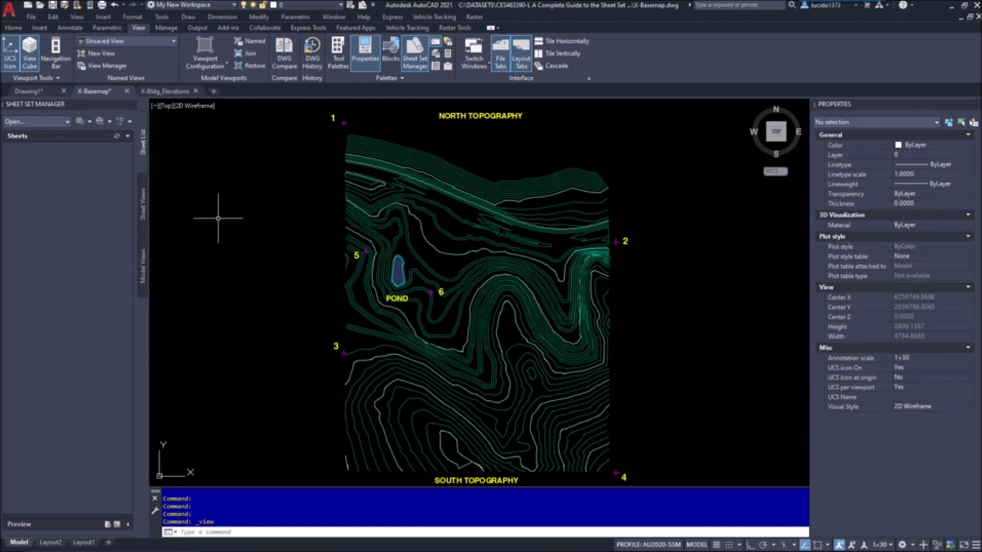
Step: Open the object snap settings and accept them with object snap and object snap tracking turned on
type("OSNAP")
key("Return")
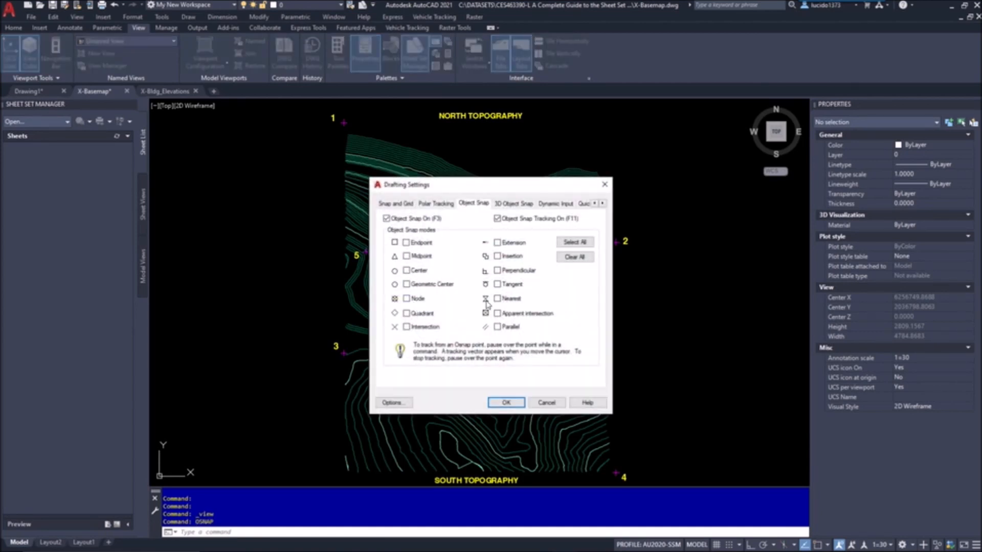
left_click(505, 402)
Step: Set the annotation scale to 1=100 and start a new model view named NORTH TOPOGRAPHY in the category CIVIL
type("view")
key("Return")
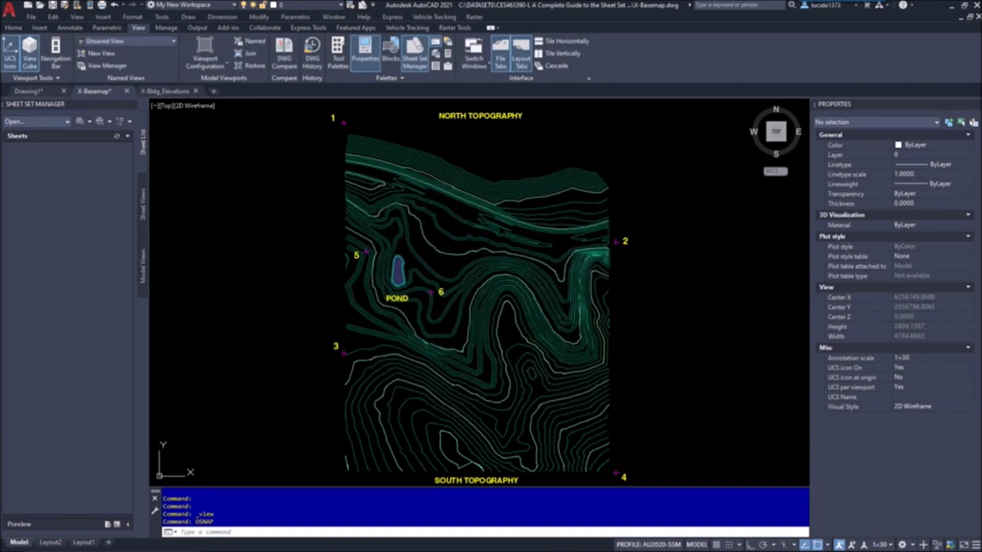
right_click(390, 217)
left_click(407, 235)
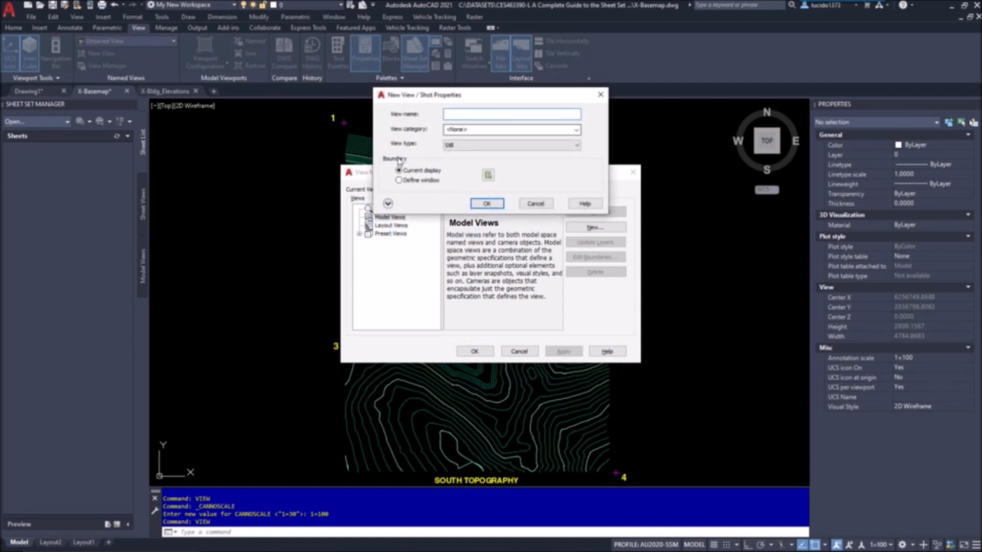
type("NORTH TOPOGRAPHCY")
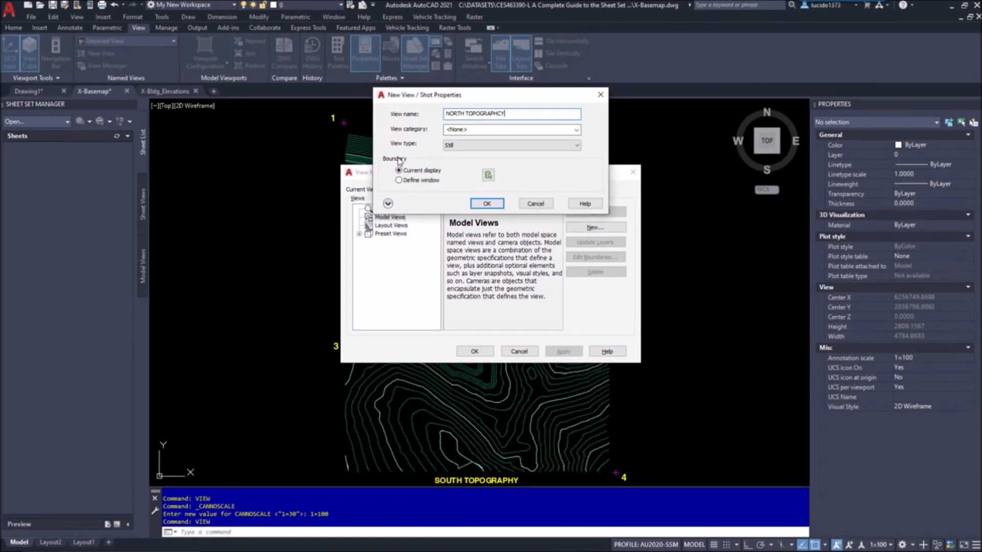
key("Tab")
type("CIVIL")
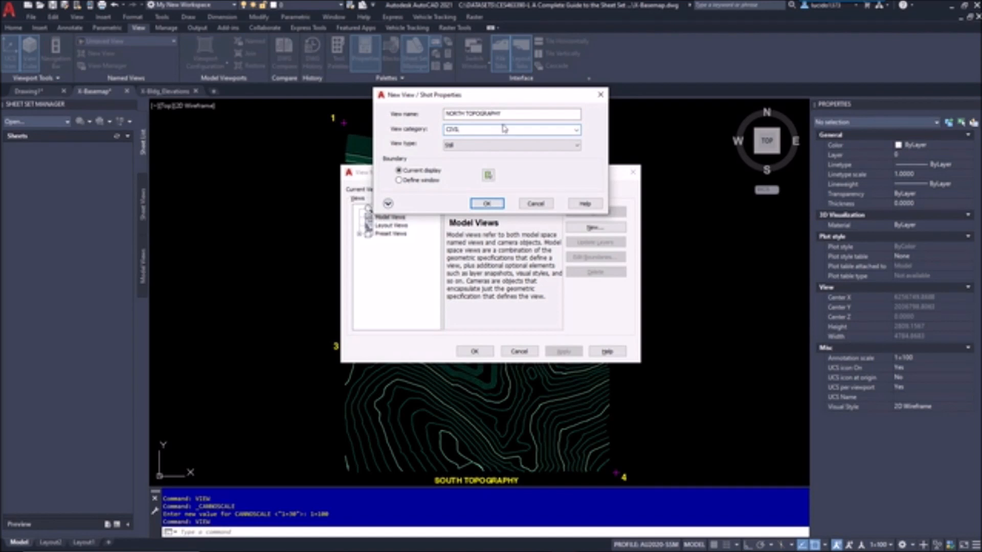
Step: Define the NORTH TOPOGRAPHY view's boundary as a window from point 1 to point 2 and save the view
left_click(399, 180)
left_click(411, 207)
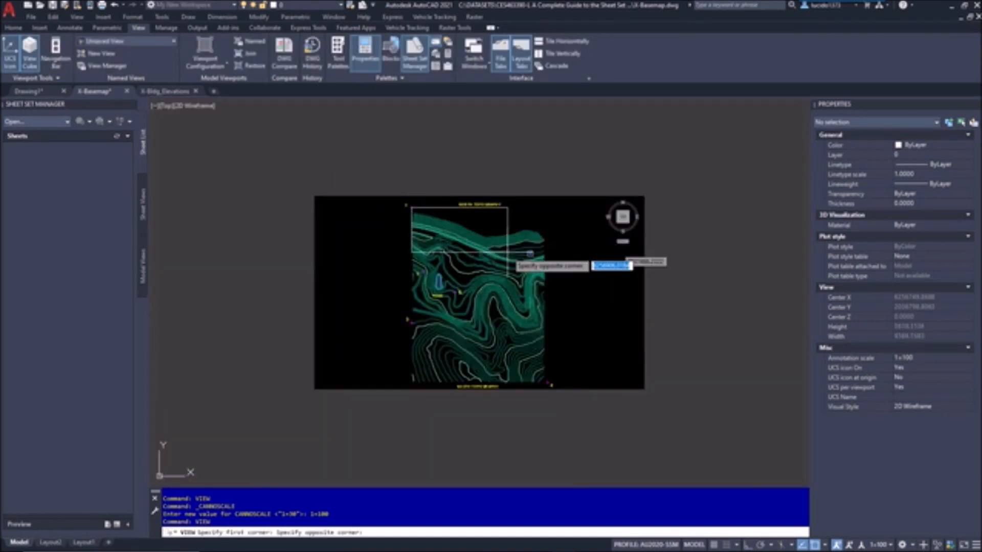
left_click(481, 238)
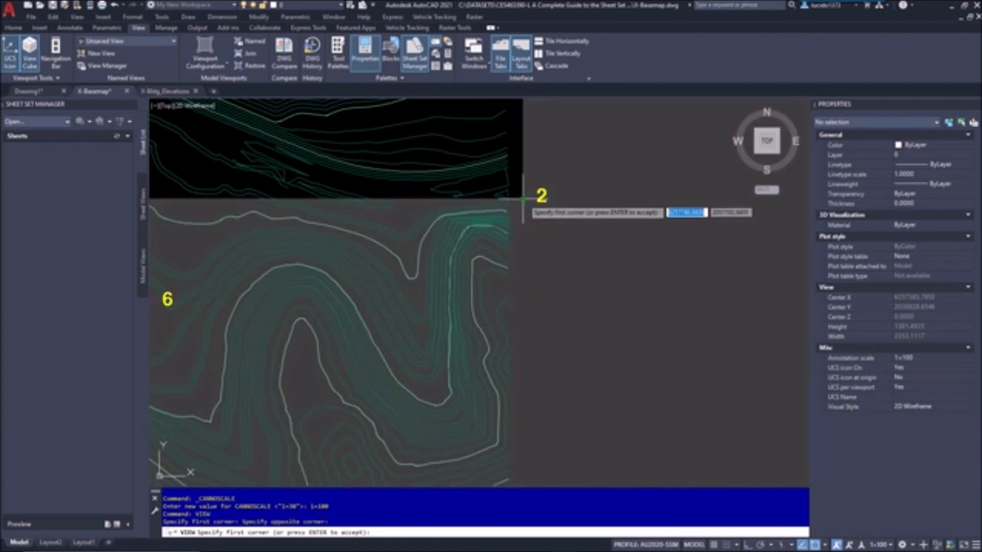
key("Return")
left_click(487, 204)
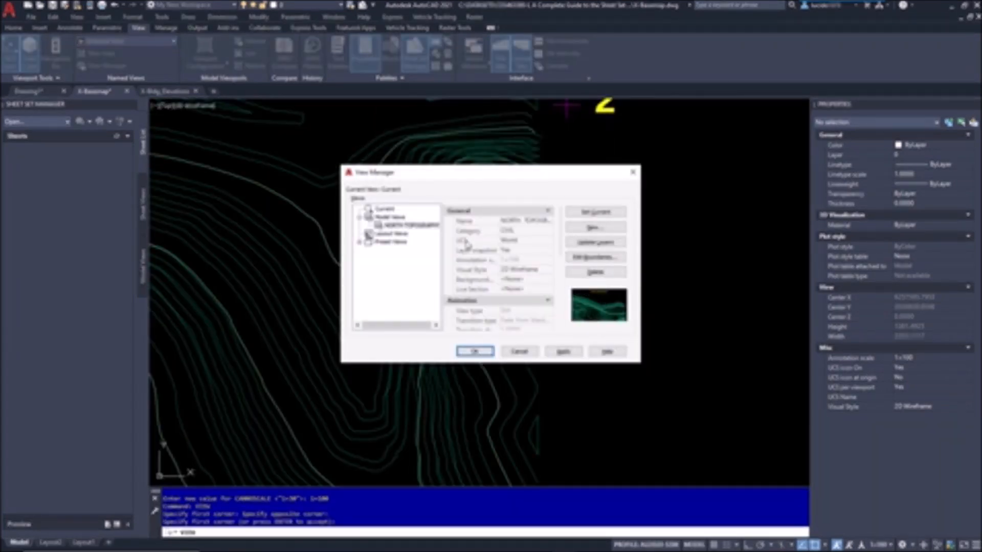
Step: Start another new model view named SOUTH TOPOGRAPHY and assign it the existing CIVIL category
left_click(591, 228)
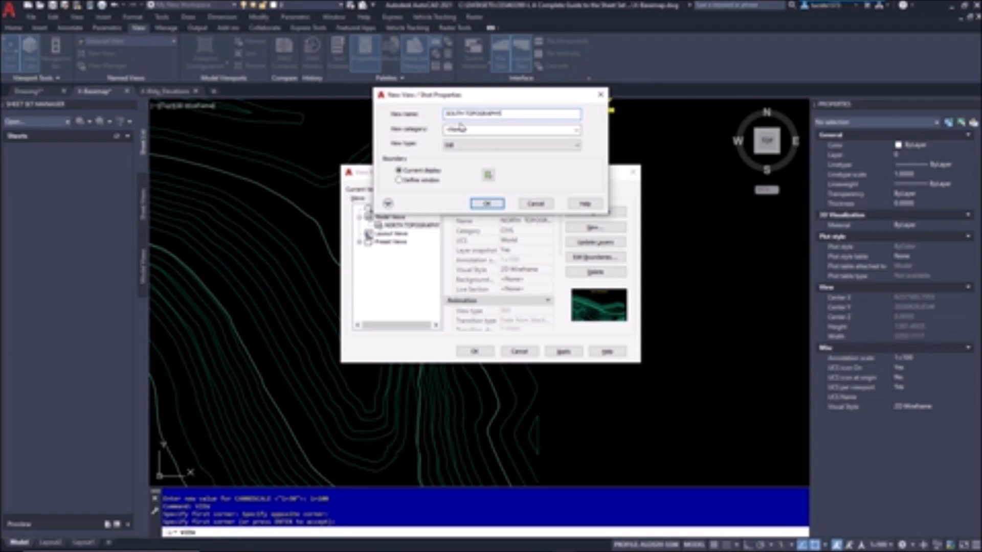
left_click(461, 128)
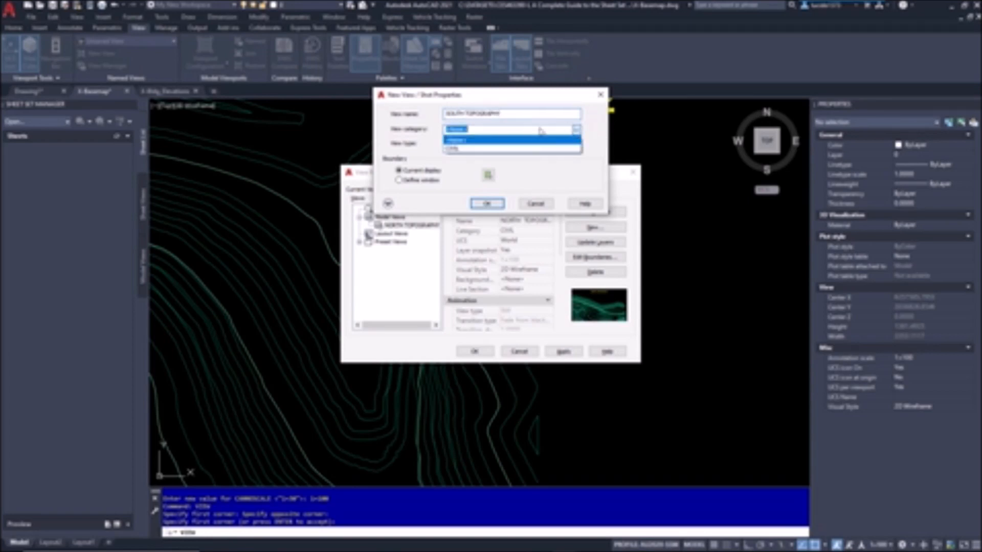
left_click(462, 149)
Step: Define the SOUTH TOPOGRAPHY view's boundary as a window from point 3 to point 4, then save it and close the View Manager
left_click(399, 181)
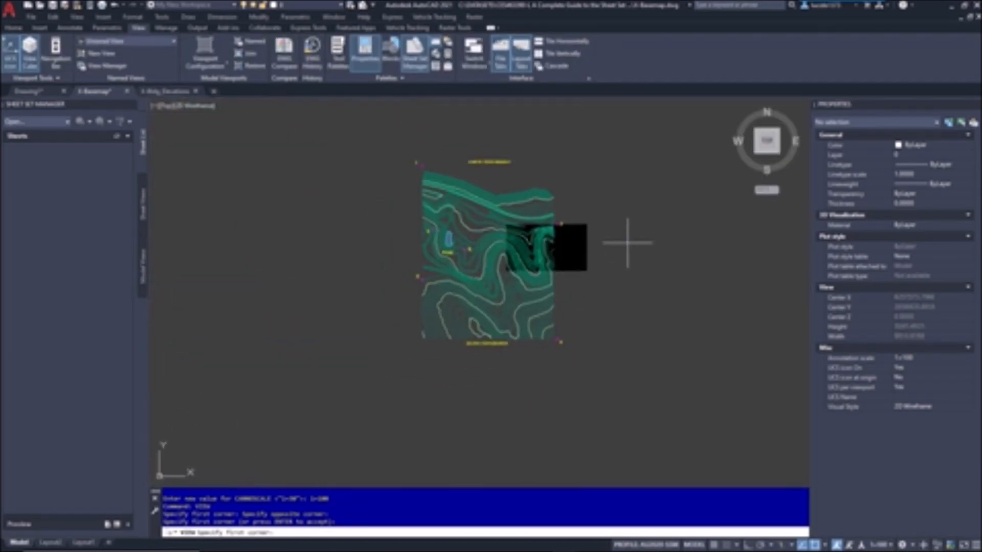
scroll(449, 296, "up", 4)
left_click(377, 230)
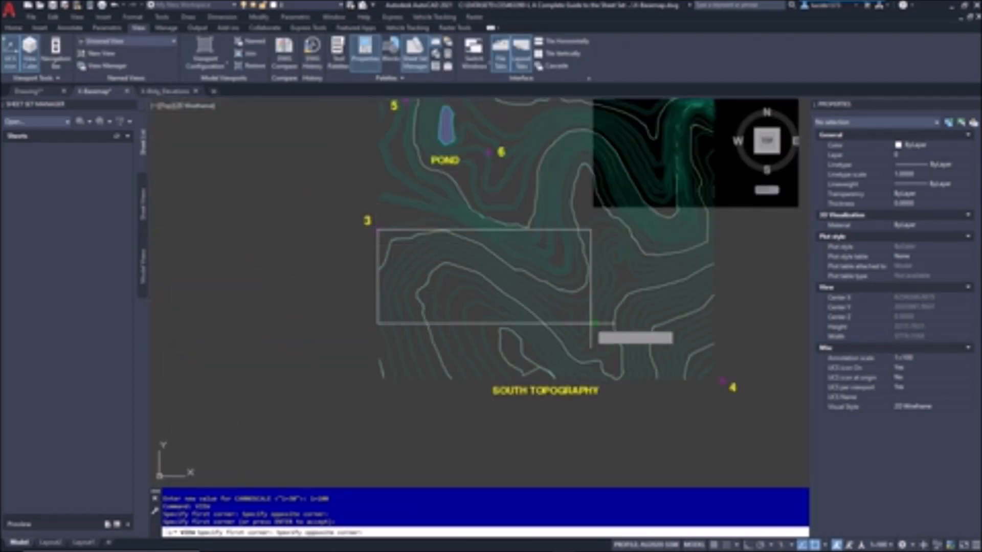
left_click(722, 380)
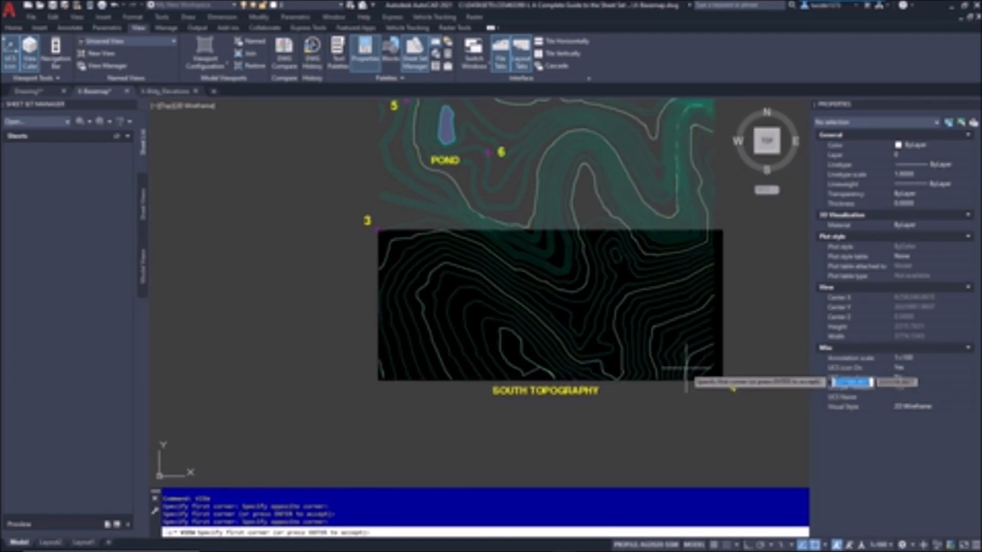
key("Return")
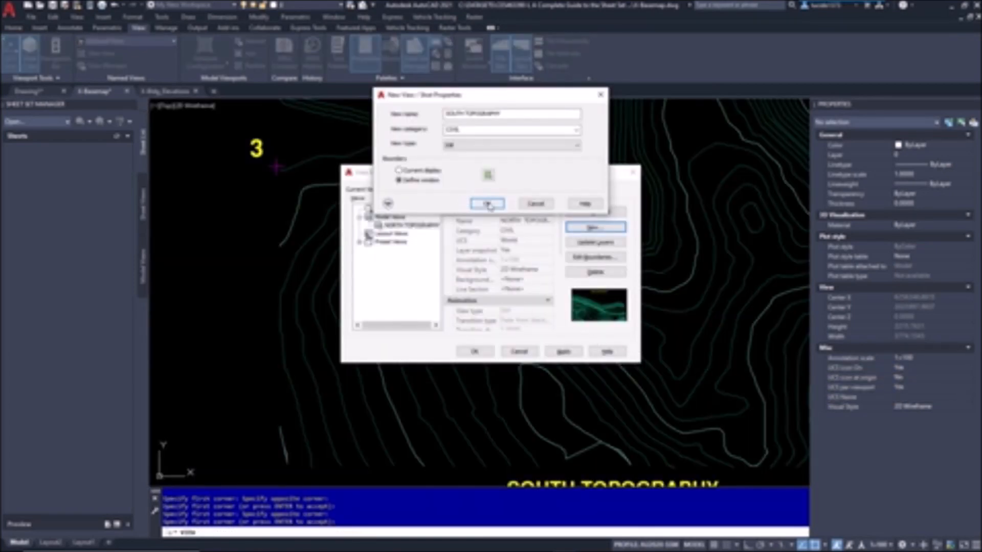
left_click(488, 204)
left_click(474, 351)
Step: Set the annotation scale to 1=30 for the pond area
scroll(478, 337, "down", 4)
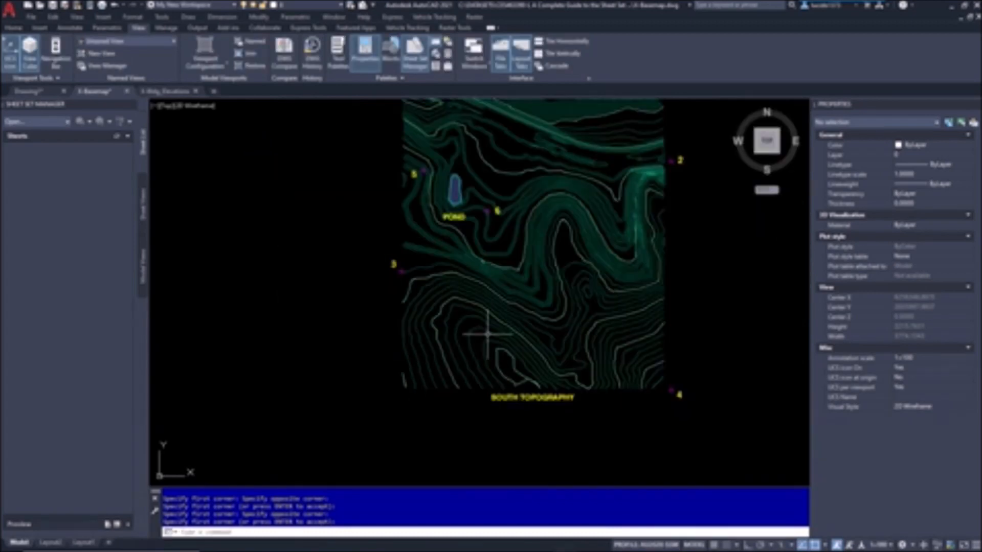
scroll(447, 177, "up", 4)
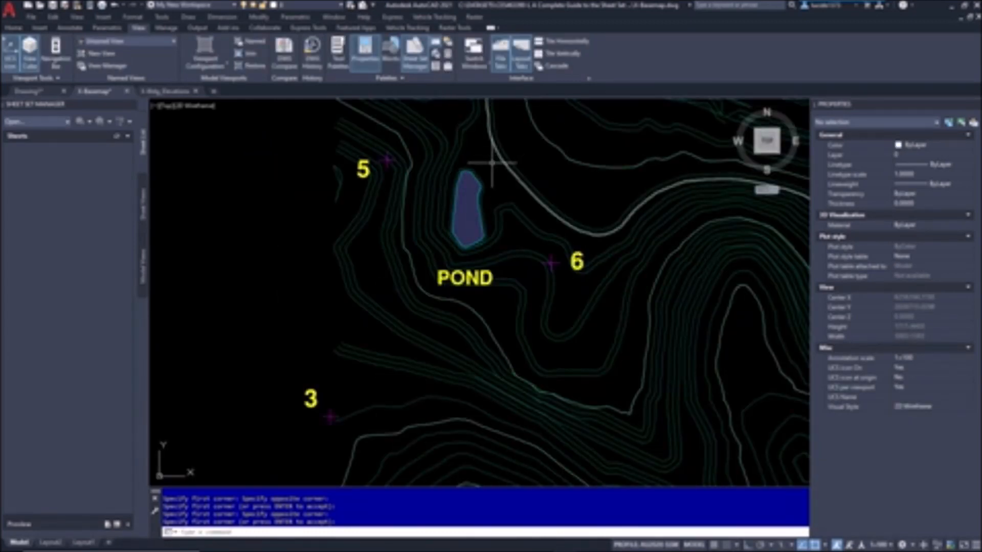
left_click(888, 547)
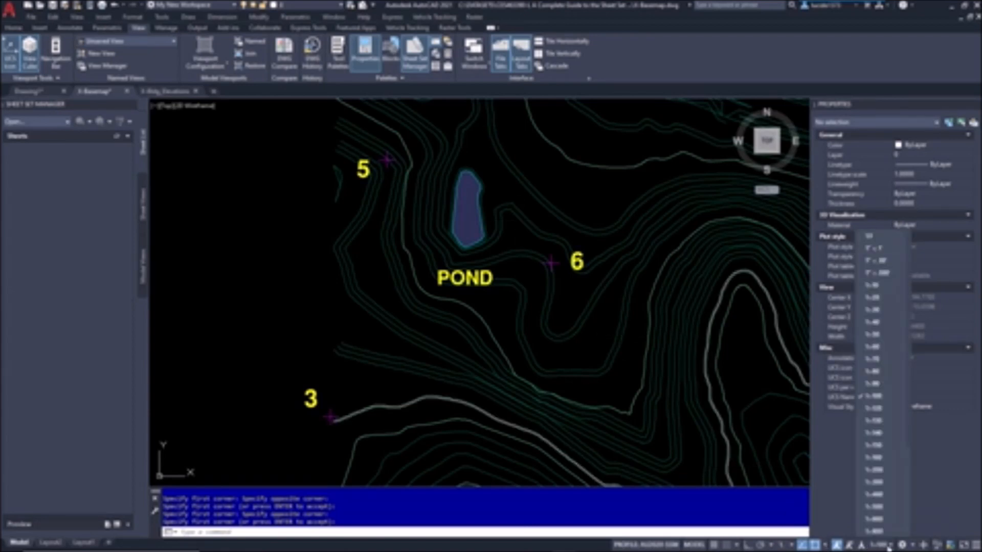
left_click(875, 311)
Step: Start a new model view named POND AREA and assign it the CIVIL category
type("view")
key("Return")
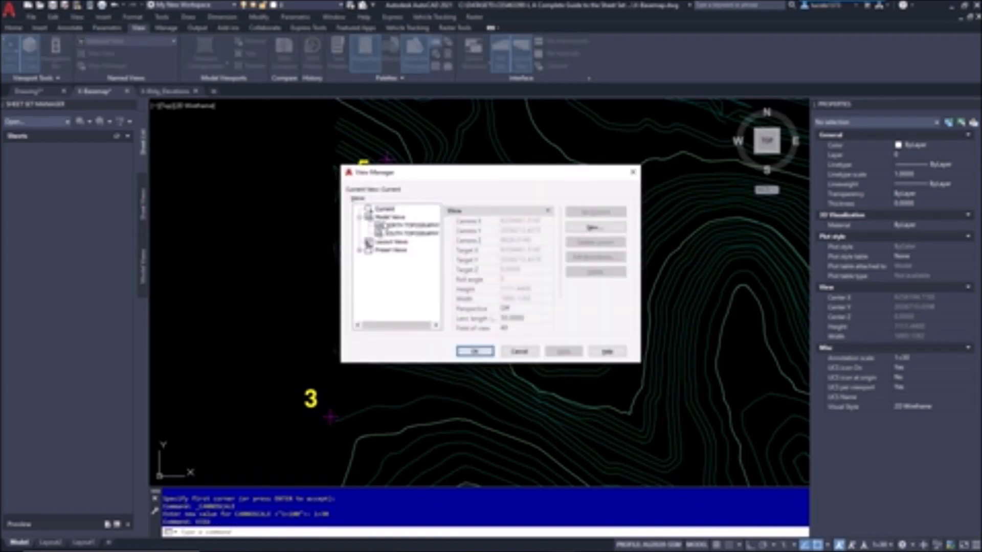
left_click(391, 217)
right_click(391, 219)
left_click(409, 233)
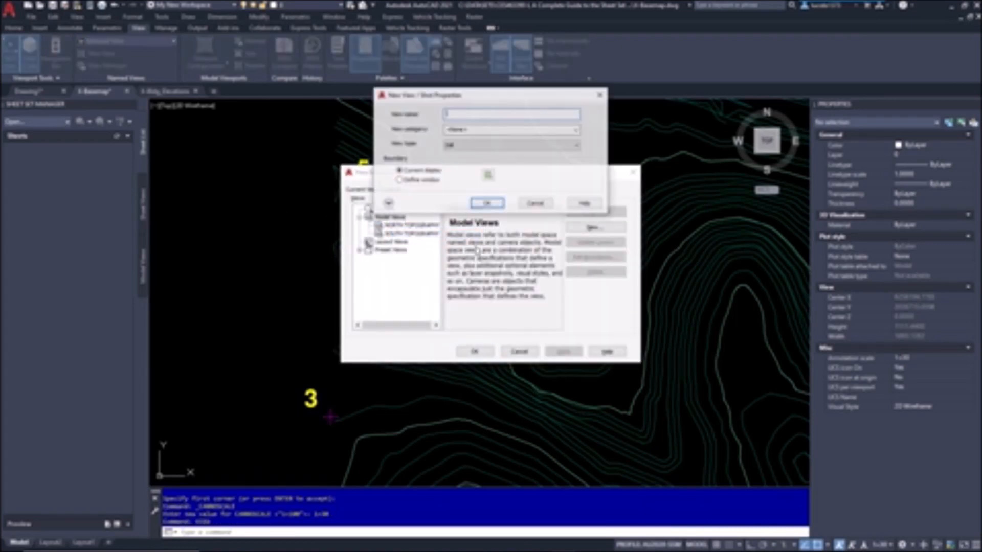
type("POND 4B")
left_click(576, 131)
left_click(475, 152)
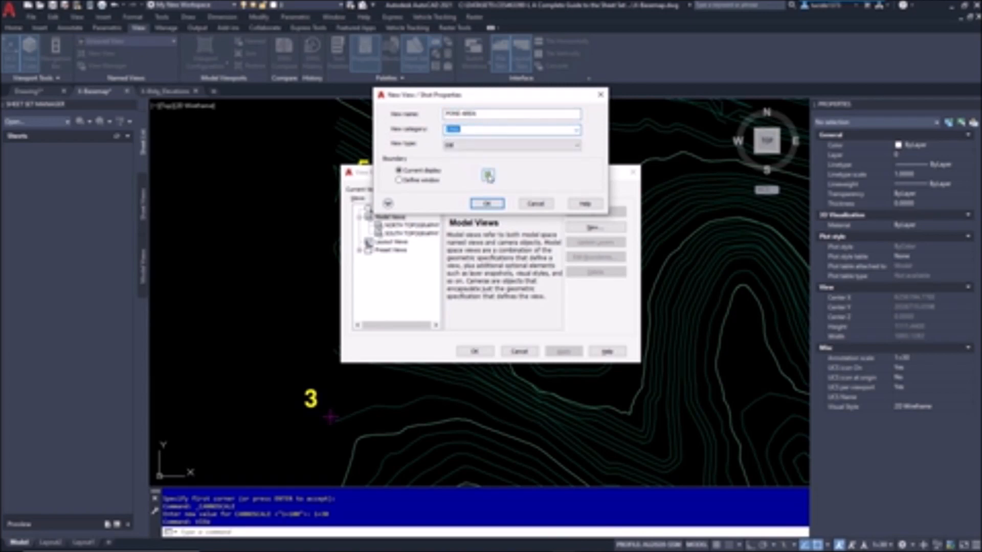
Step: Define the POND AREA view's boundary as a window from point 5 to point 6, then save it and close the View Manager
left_click(488, 175)
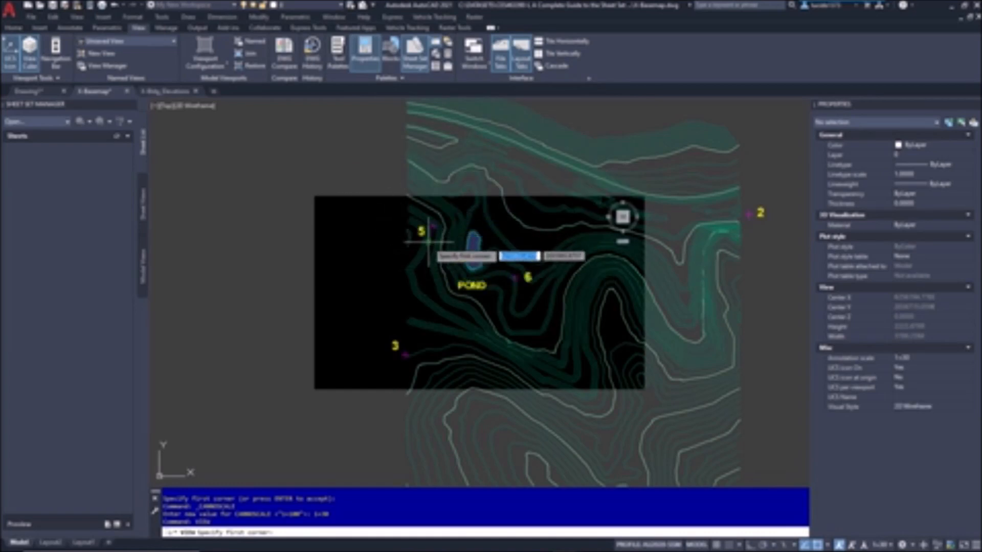
scroll(429, 233, "up", 4)
left_click(437, 208)
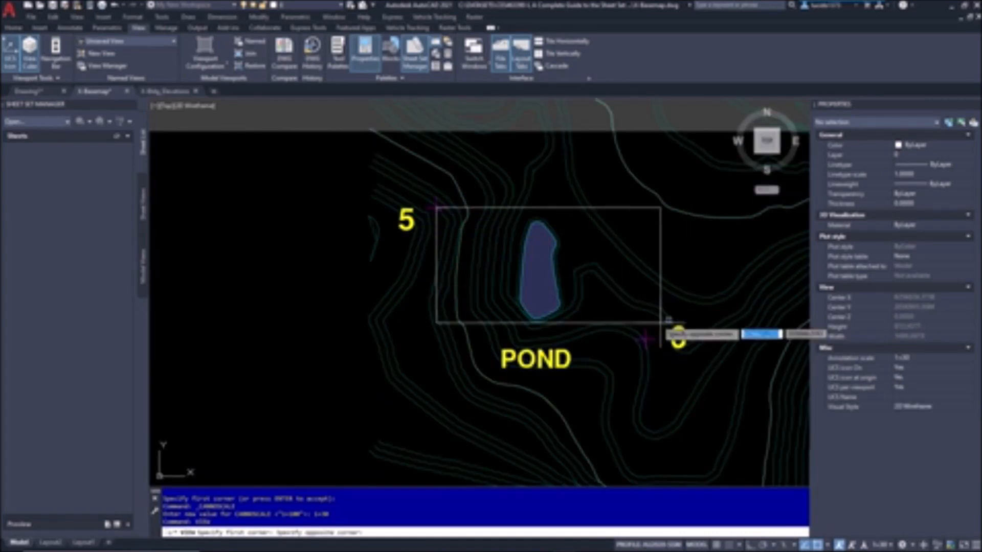
left_click(644, 339)
key("Return")
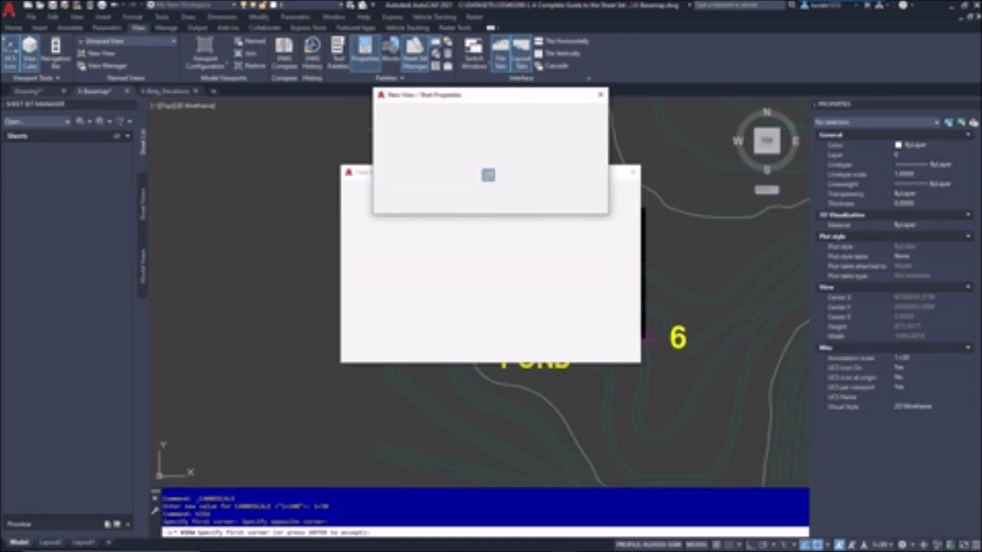
key("Return")
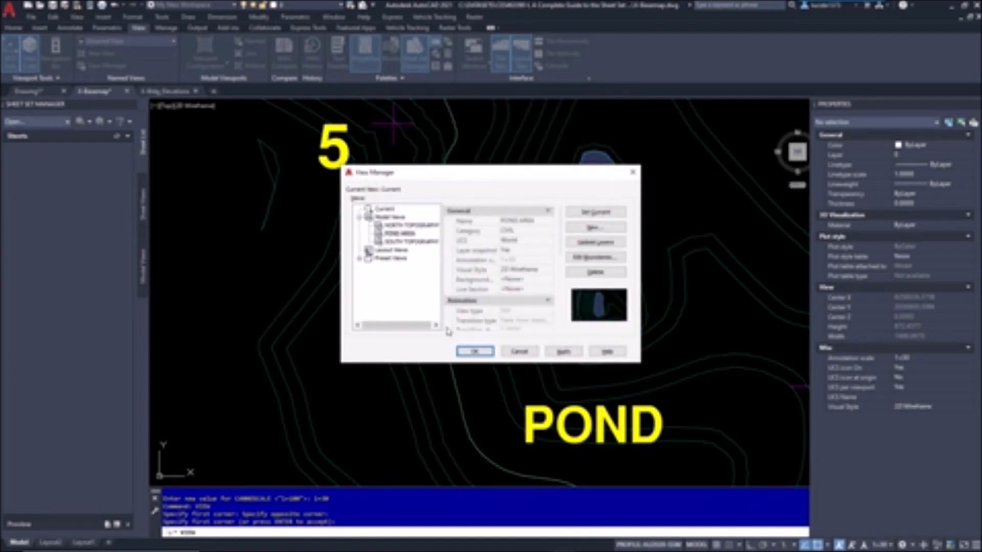
left_click(474, 352)
middle_click(459, 296)
middle_click(459, 296)
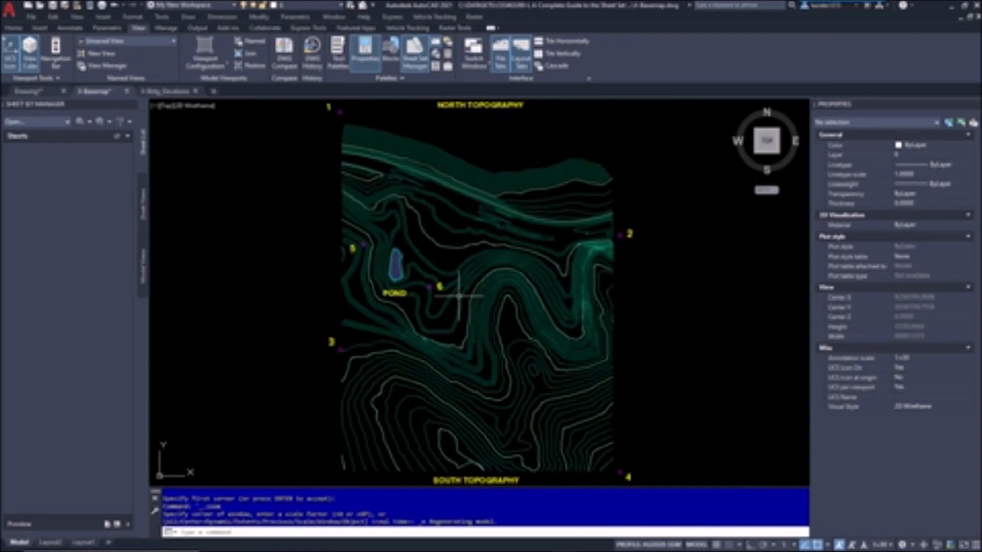
Step: Switch to the X-Bldg_Elevations drawing and review its existing named elevation model views in the View Manager
left_click(165, 91)
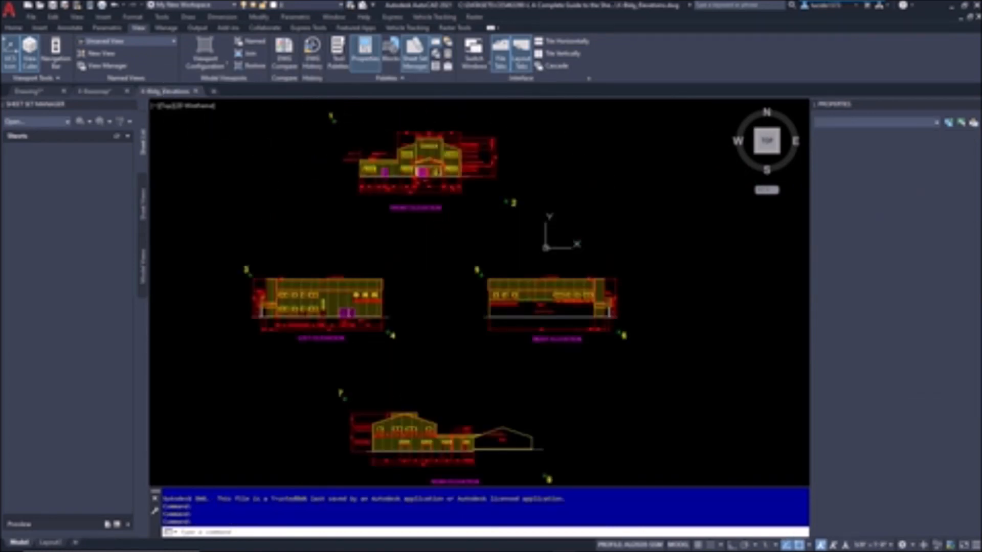
type("v")
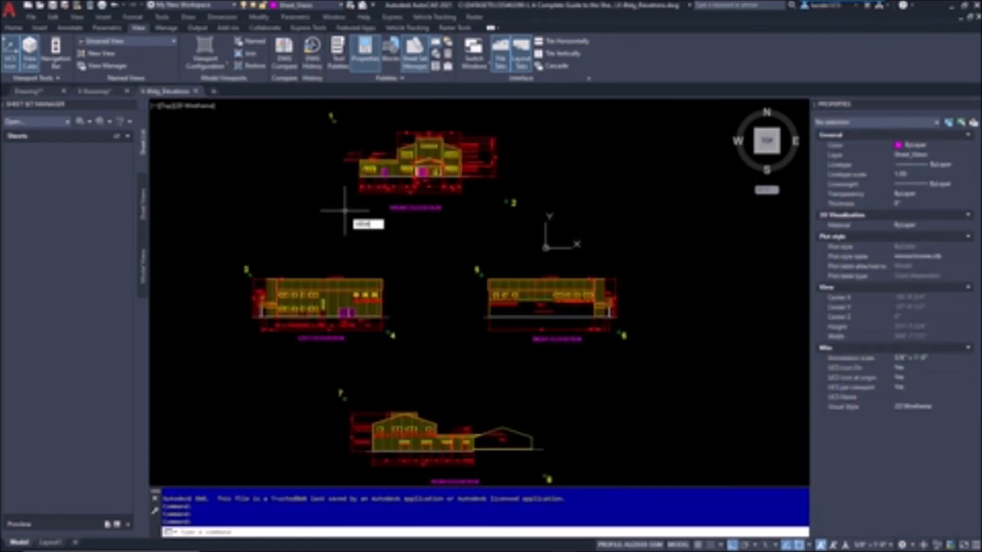
key("Return")
left_click(404, 232)
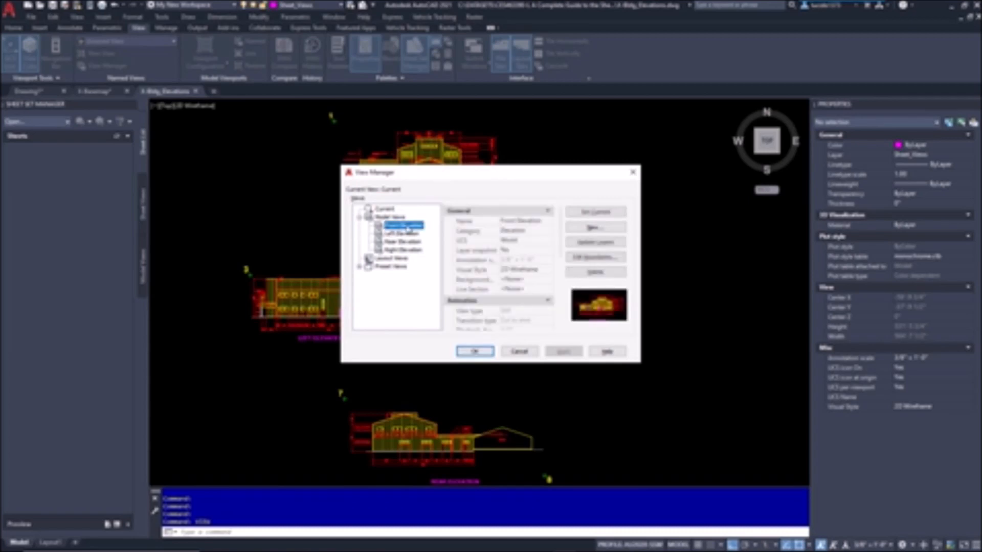
left_click(404, 249)
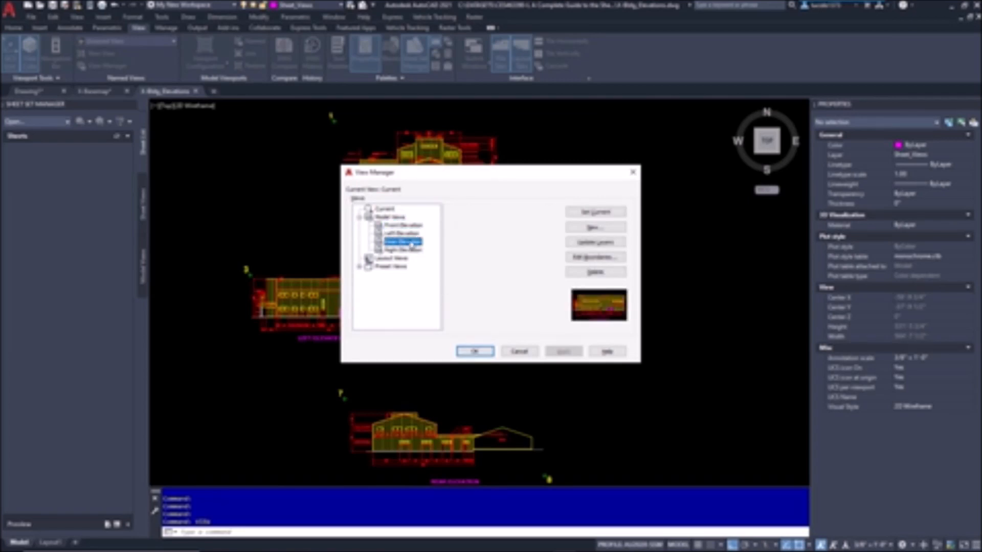
left_click(513, 353)
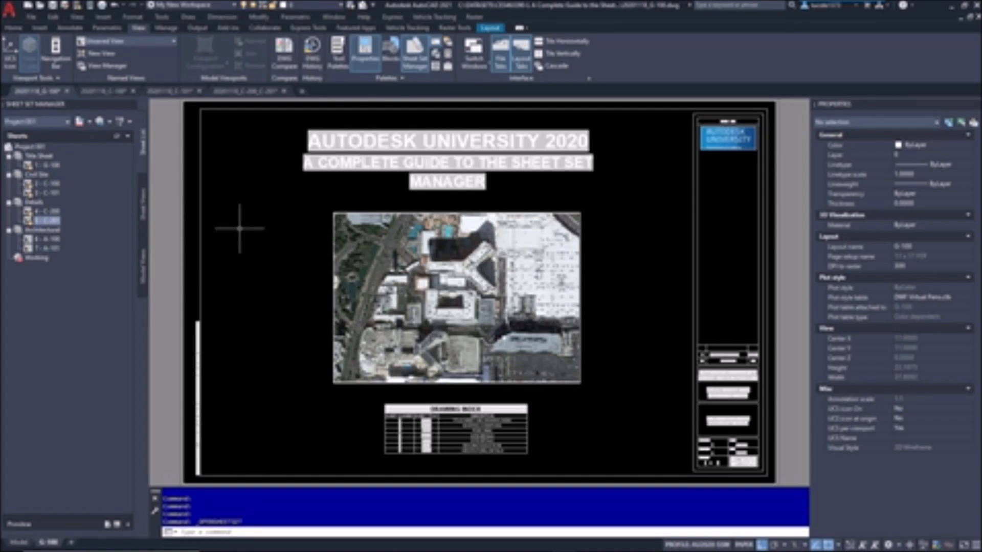
Step: Go through sheets C-100, C-101, C-200 and C-201 from the project's sheet list
left_click(40, 186)
double_click(39, 187)
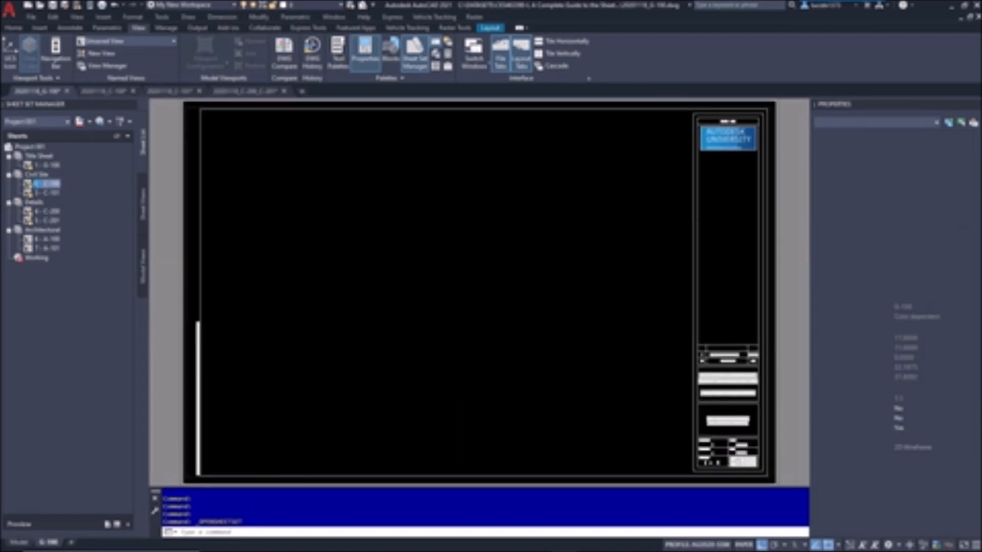
double_click(42, 195)
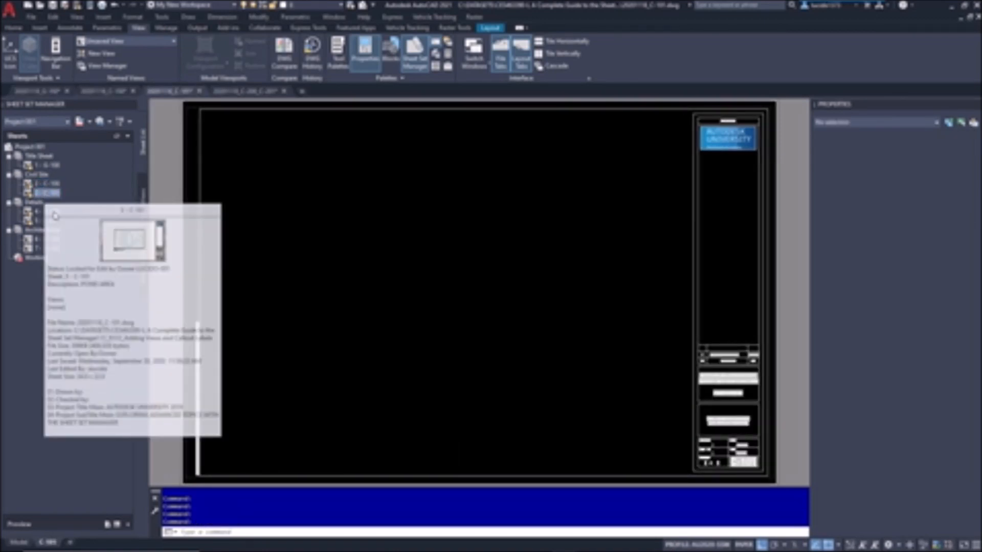
left_click(43, 213)
double_click(46, 220)
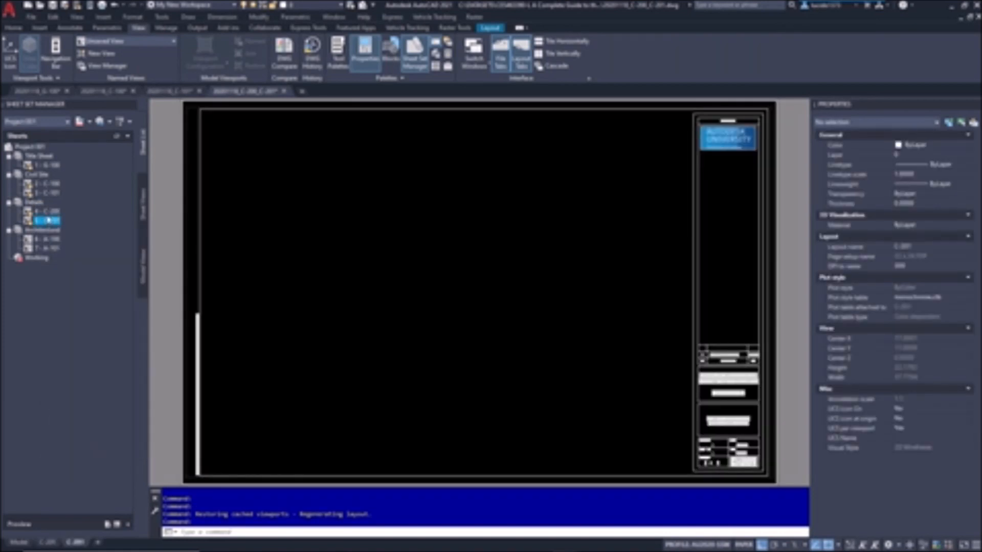
Step: Examine the sheet set's model views, sheet list and sheet views
left_click(142, 280)
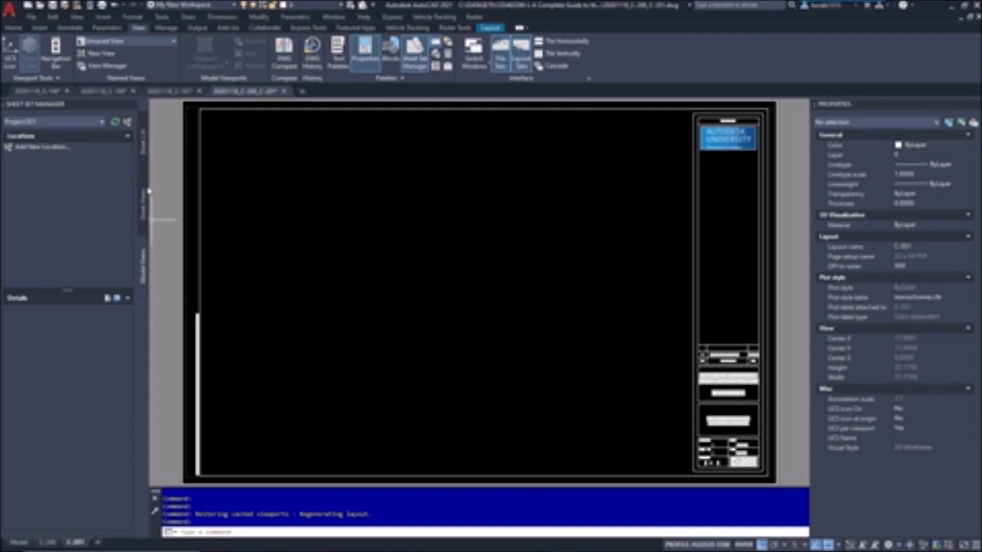
left_click(144, 139)
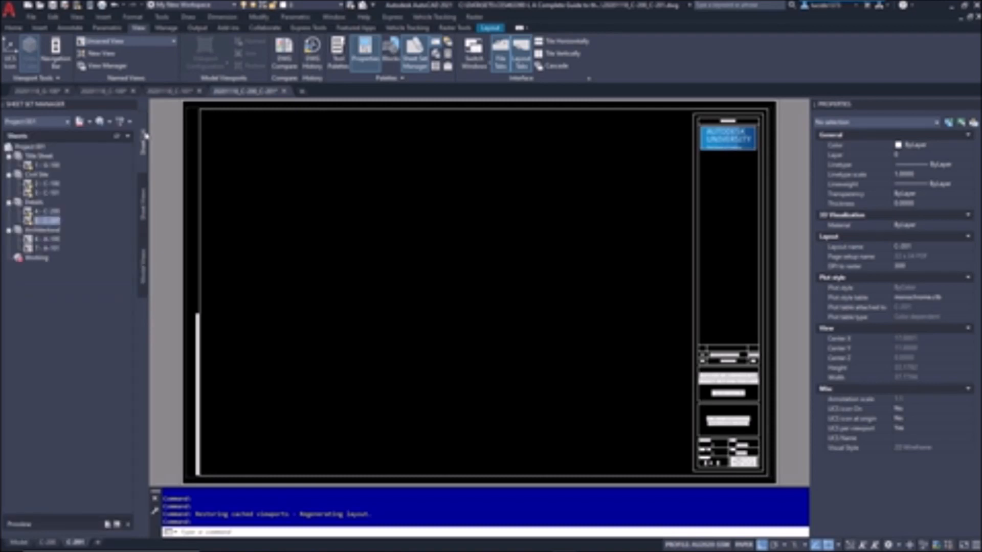
left_click(147, 205)
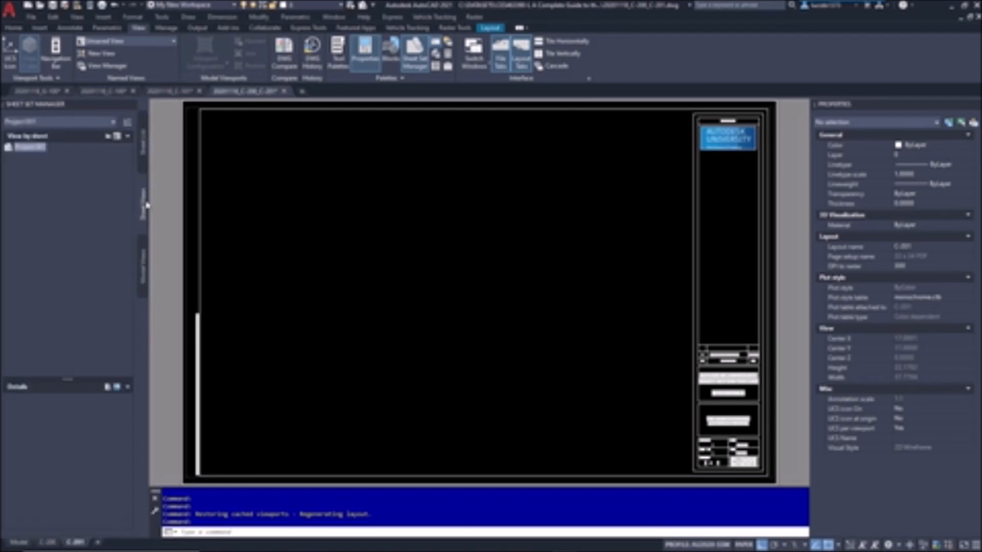
left_click(143, 259)
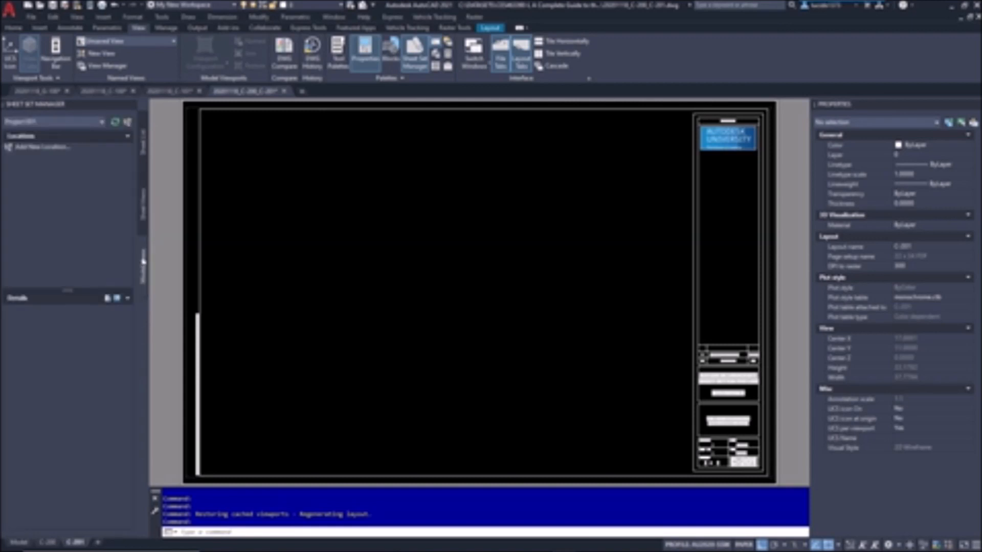
left_click(143, 221)
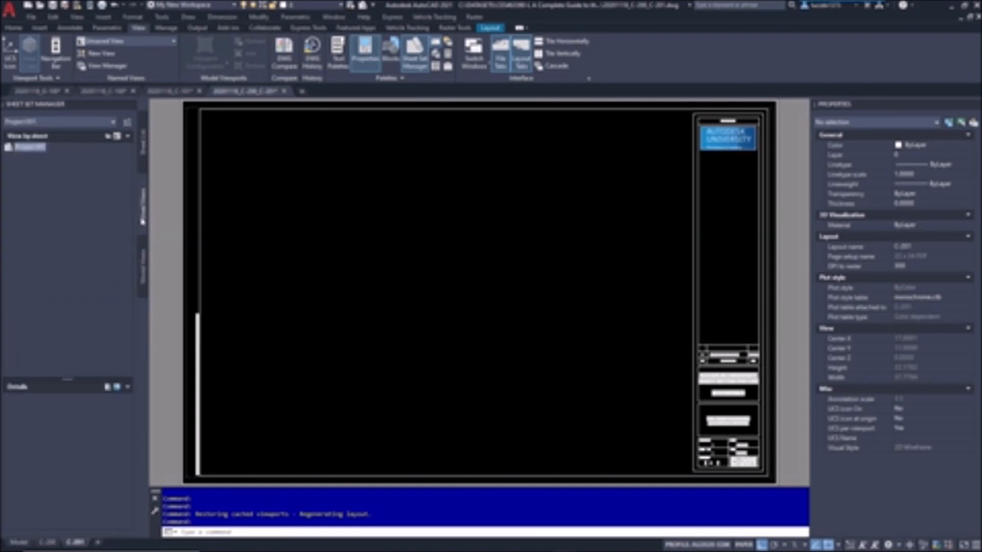
left_click(143, 153)
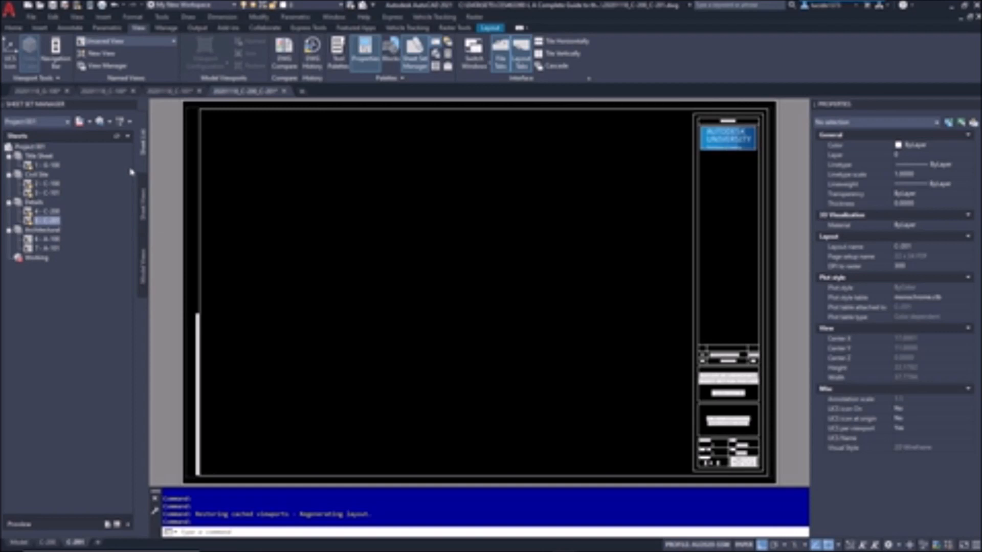
Step: Add the Exercise 12 folder (Adding Views and Callout Labels) as a new model views location in the sheet set
left_click(144, 271)
left_click(54, 149)
right_click(54, 149)
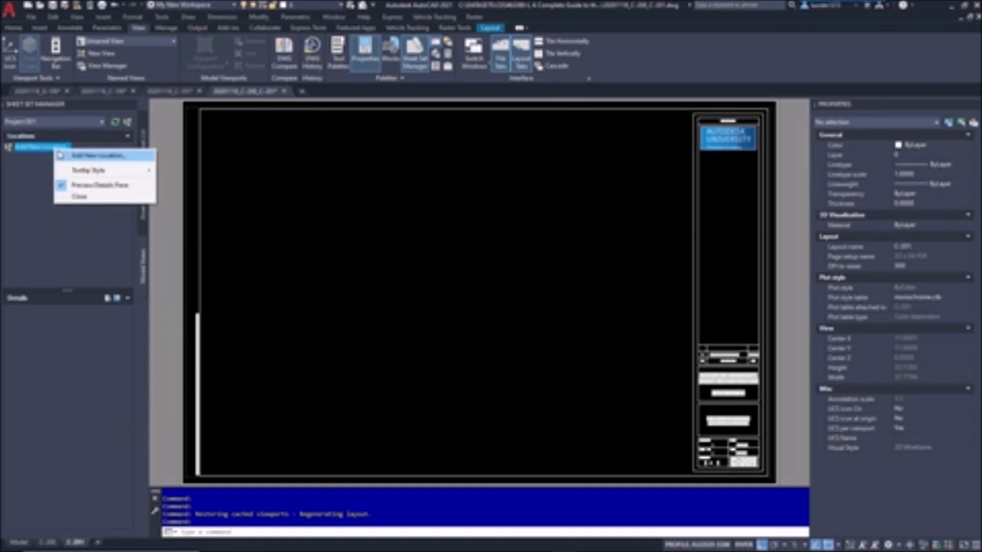
double_click(49, 149)
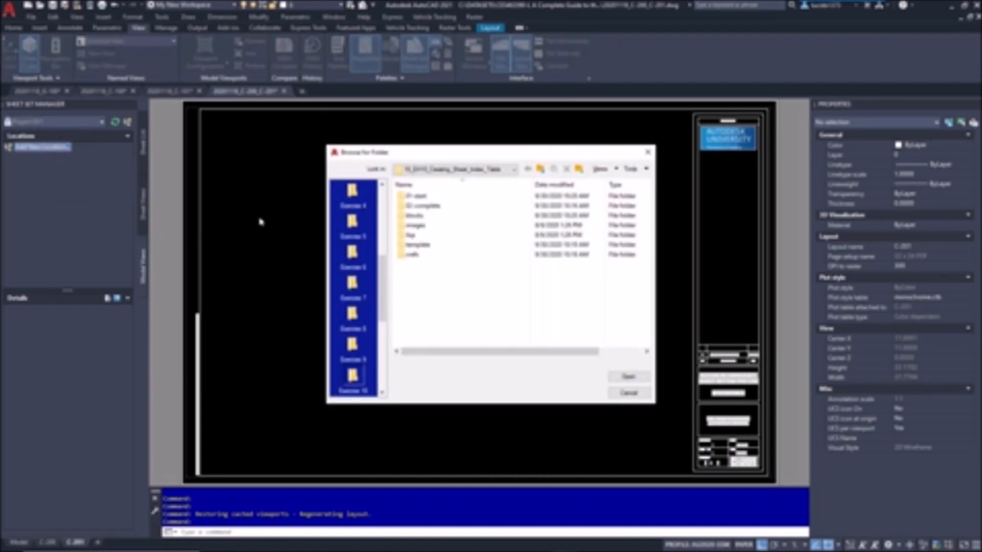
left_click(383, 387)
left_click(353, 255)
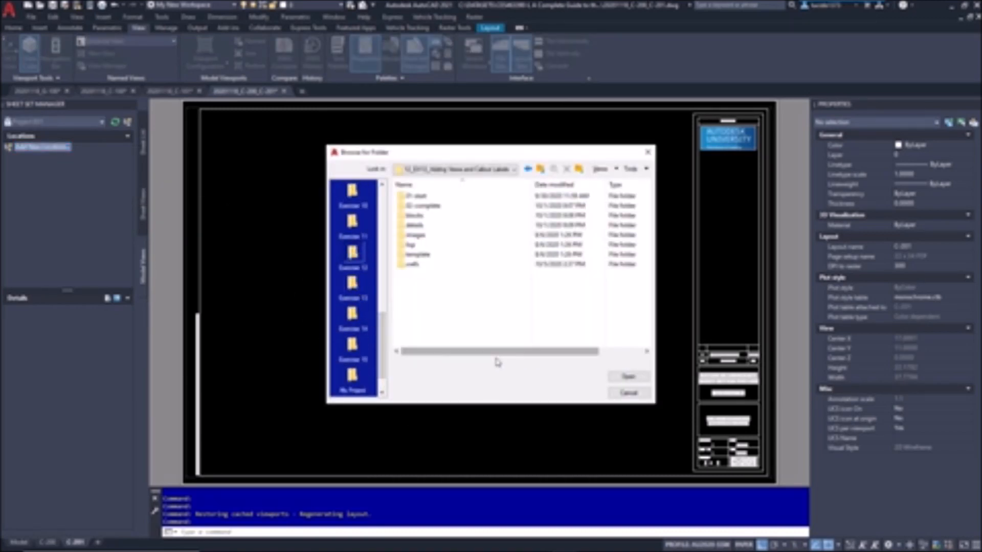
key("Return")
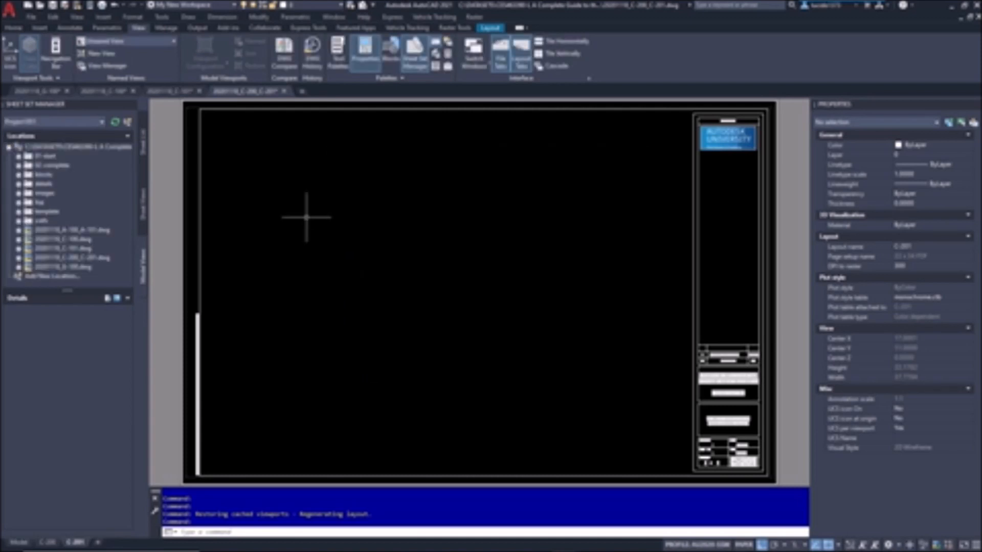
Step: Enlarge the locations list and expand the xrefs, blocks and details folders to examine their drawings
left_click_drag(104, 289, 114, 374)
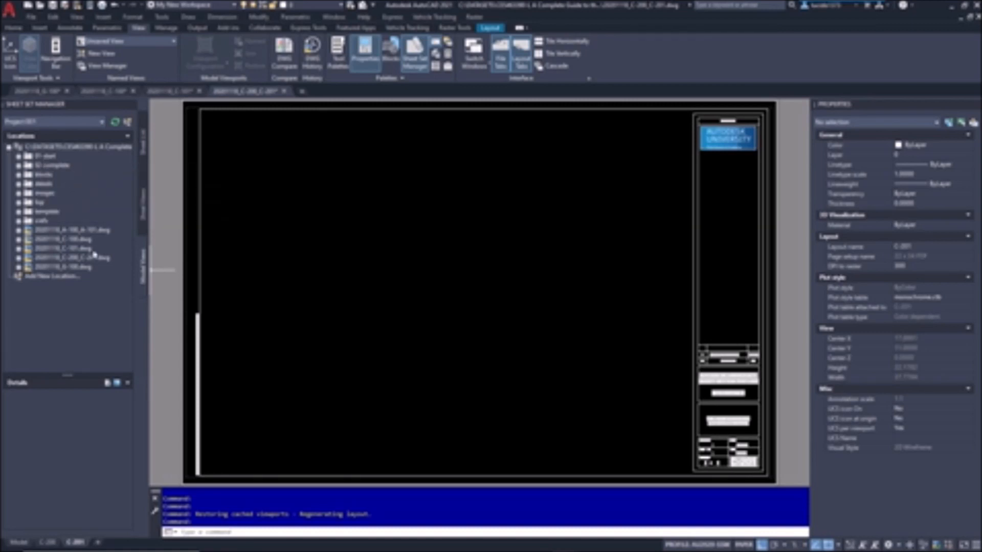
left_click(18, 221)
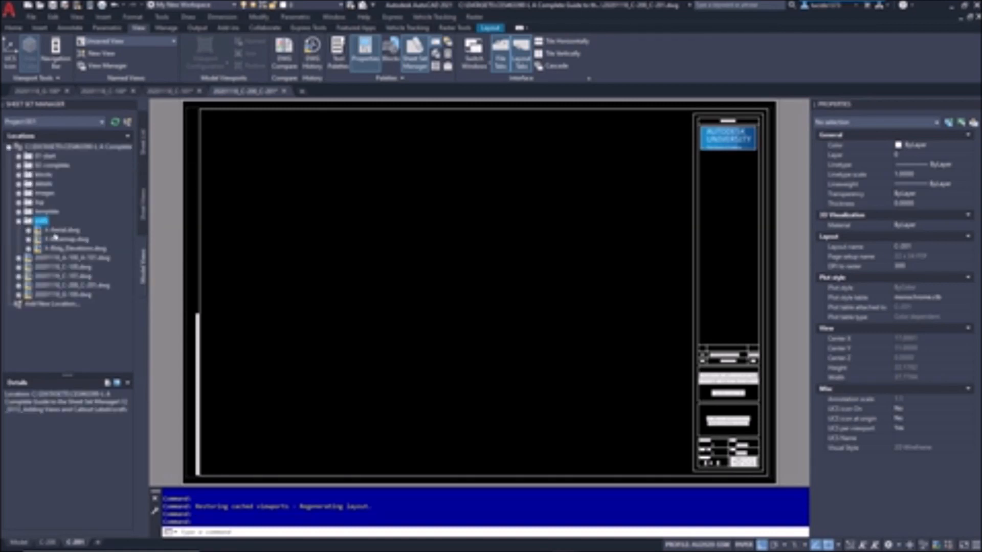
left_click(18, 175)
left_click(19, 203)
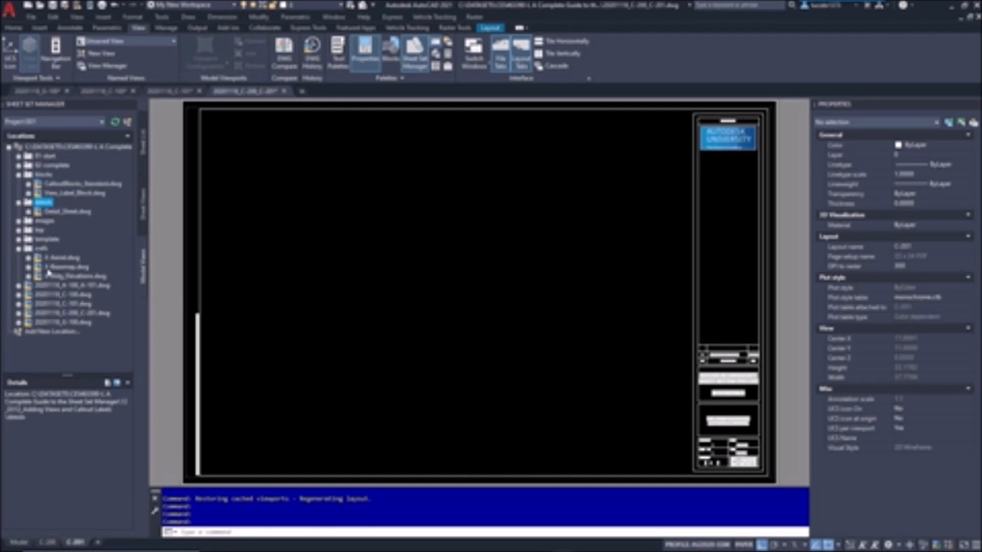
Step: Expand X-Bldg_Elevations.dwg and X-Basemap.dwg and inspect the NORTH TOPOGRAPHY, POND AREA and SOUTH TOPOGRAPHY views
left_click(30, 277)
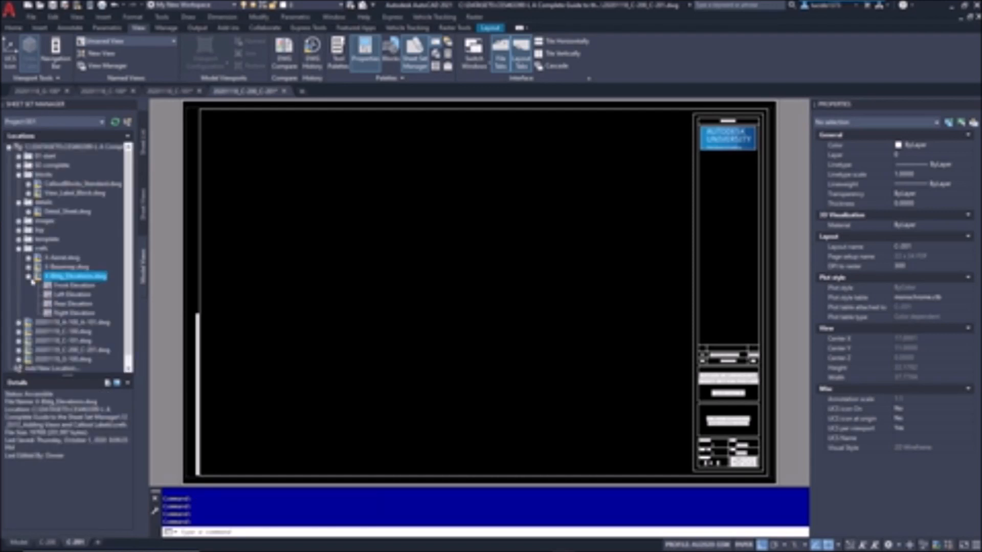
left_click(32, 267)
mouse_move(104, 292)
left_click(102, 279)
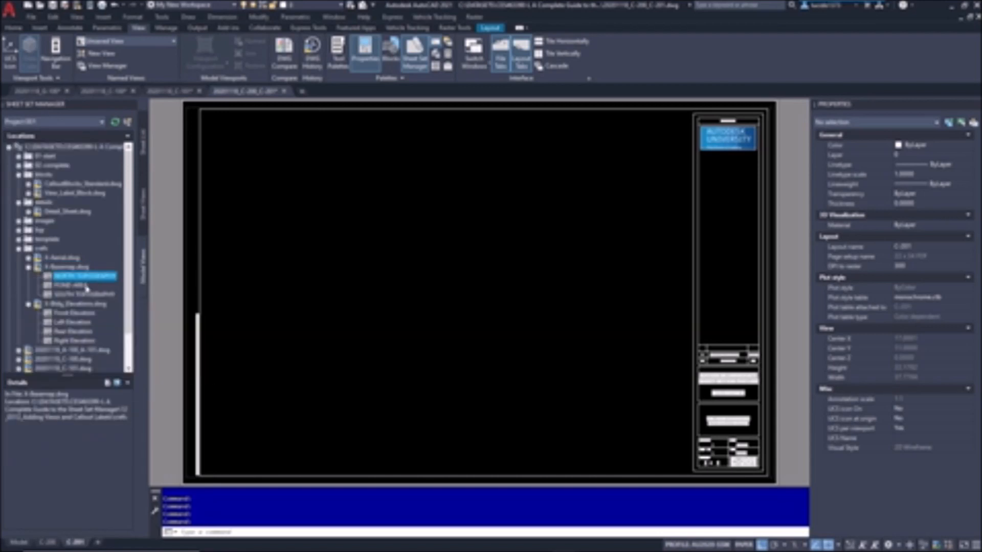
left_click(82, 285)
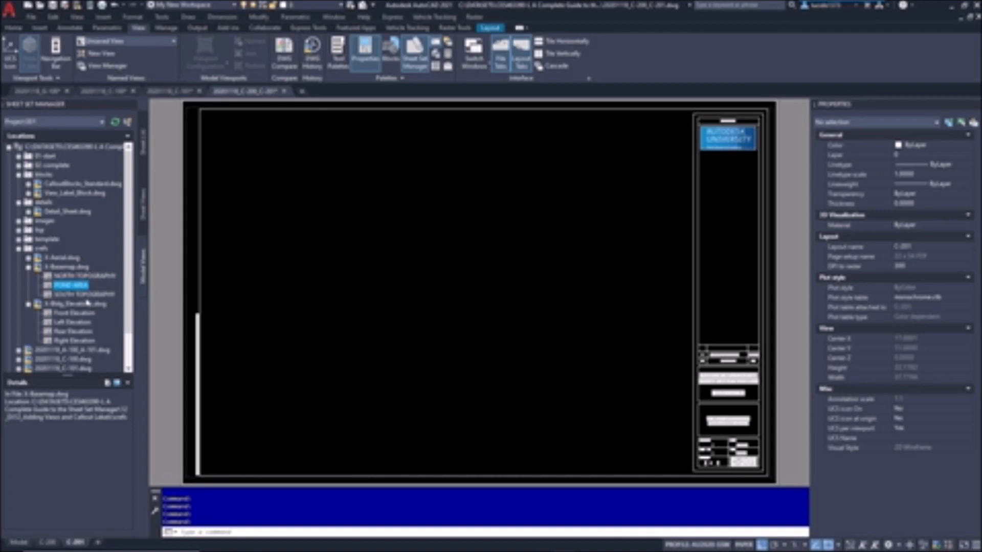
left_click(84, 295)
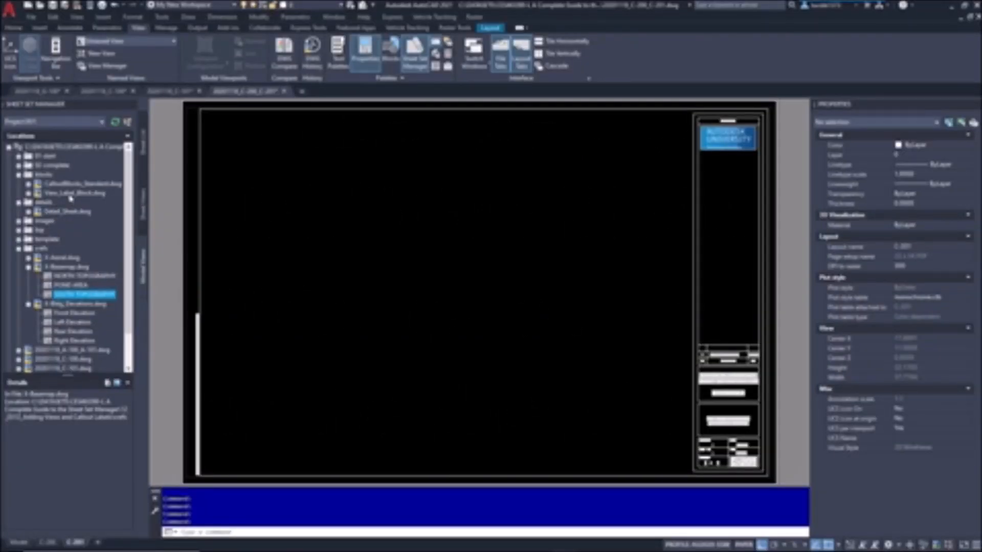
Step: Open the view label block from View_Label_Block.dwg in the Block Editor and select its VIEWTITLE attribute
double_click(71, 194)
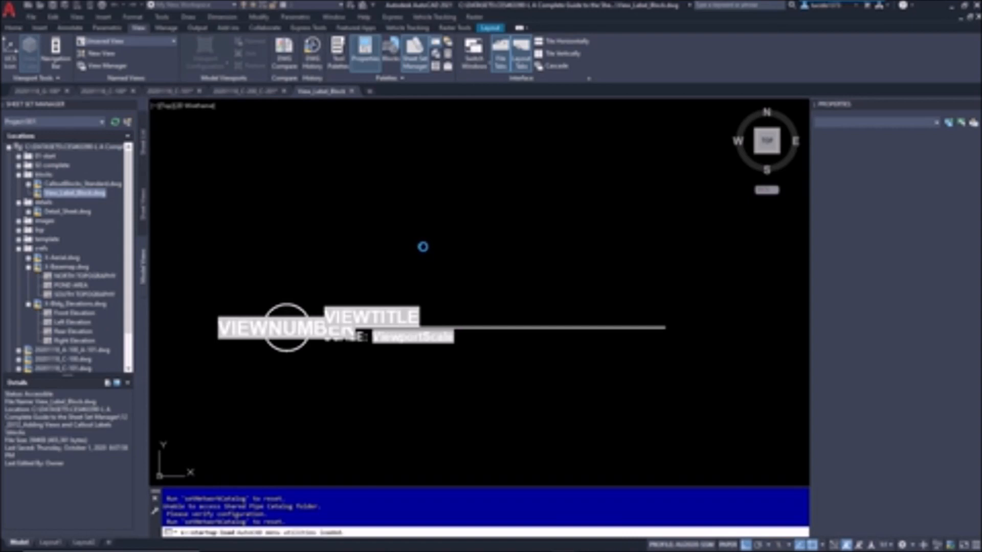
left_click(438, 311)
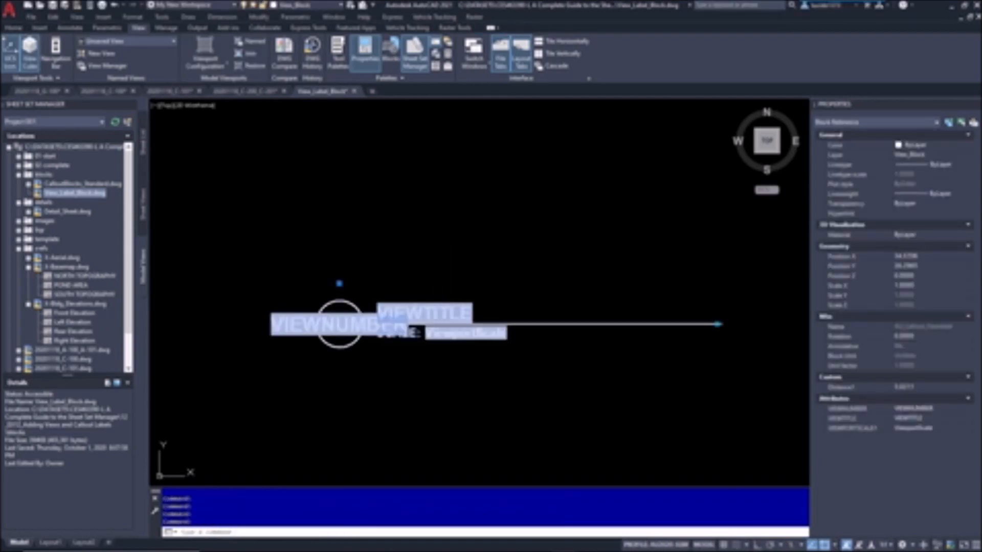
right_click(439, 243)
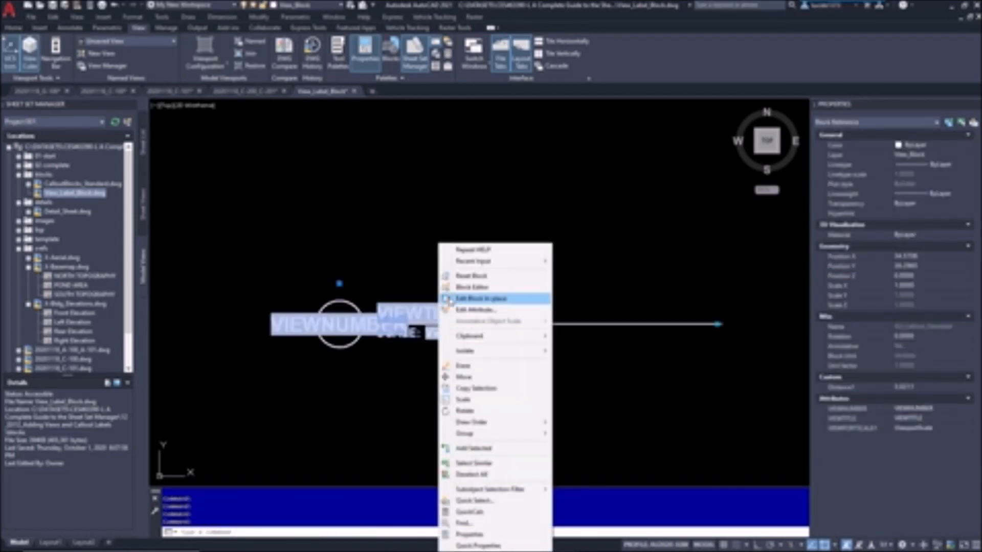
left_click(461, 288)
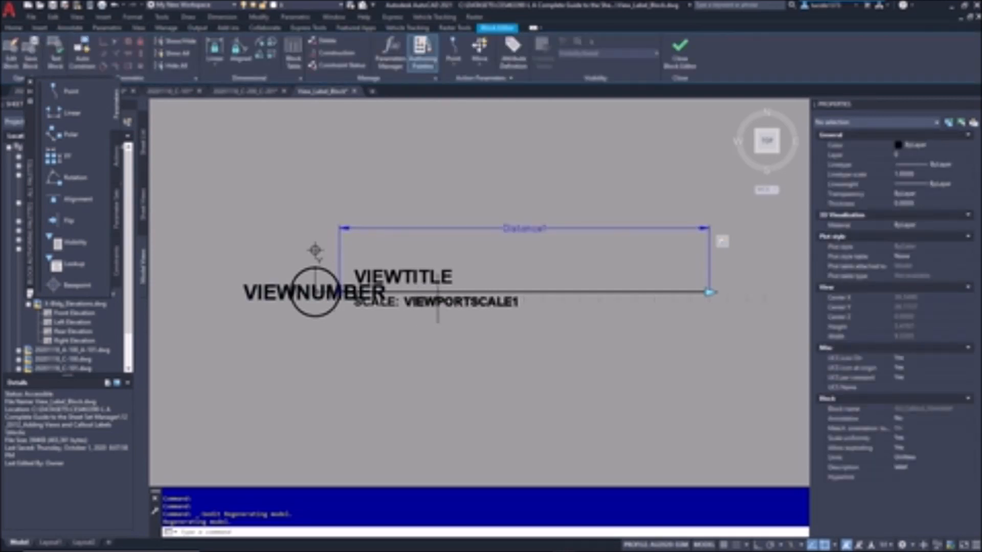
left_click(409, 276)
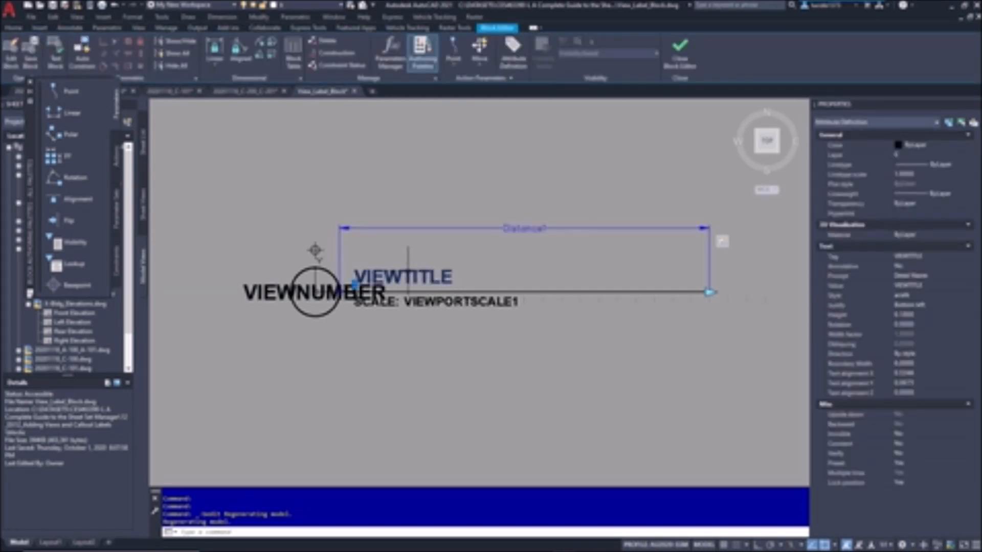
Step: Inspect the sheet set placeholder field assigned to the VIEWTITLE attribute of the view label block
double_click(408, 276)
left_click(573, 289)
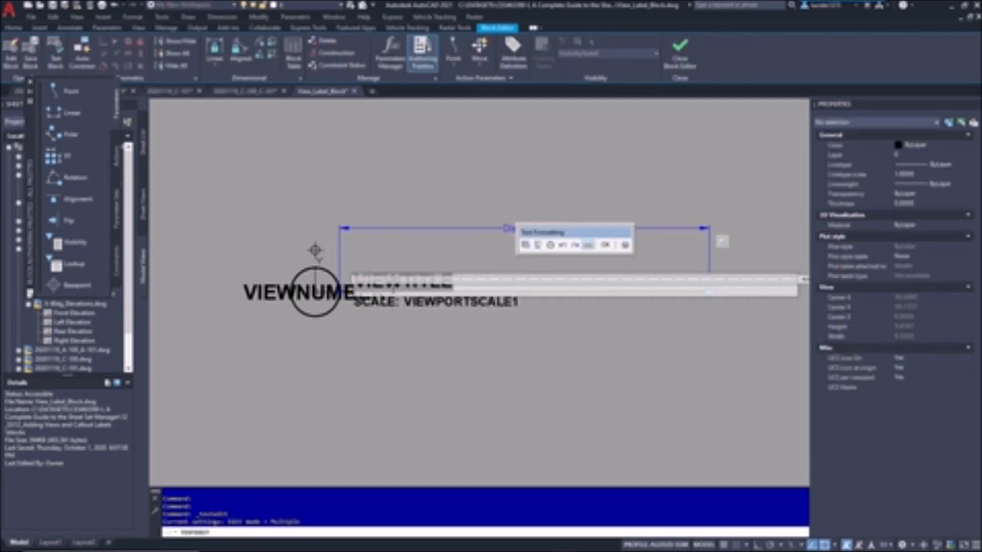
double_click(394, 287)
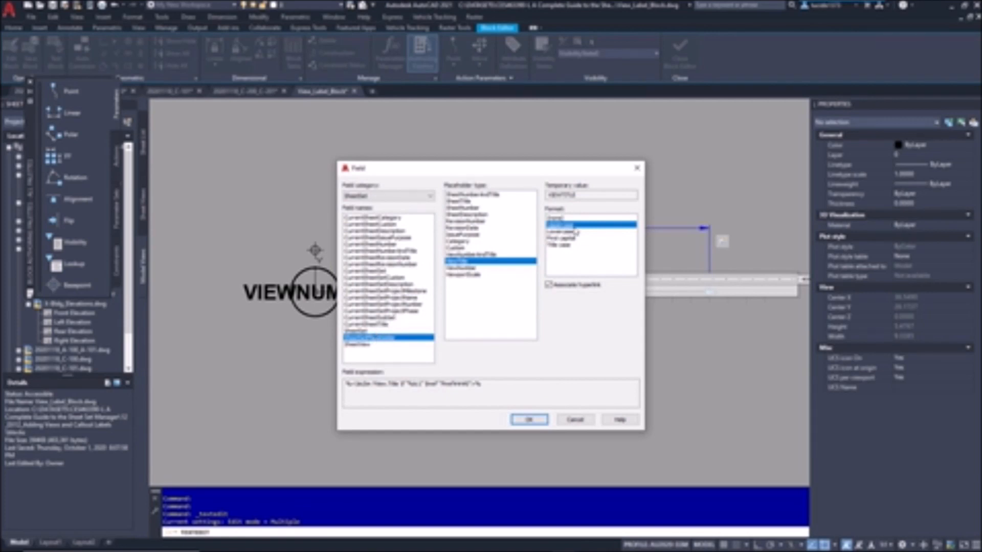
left_click(528, 419)
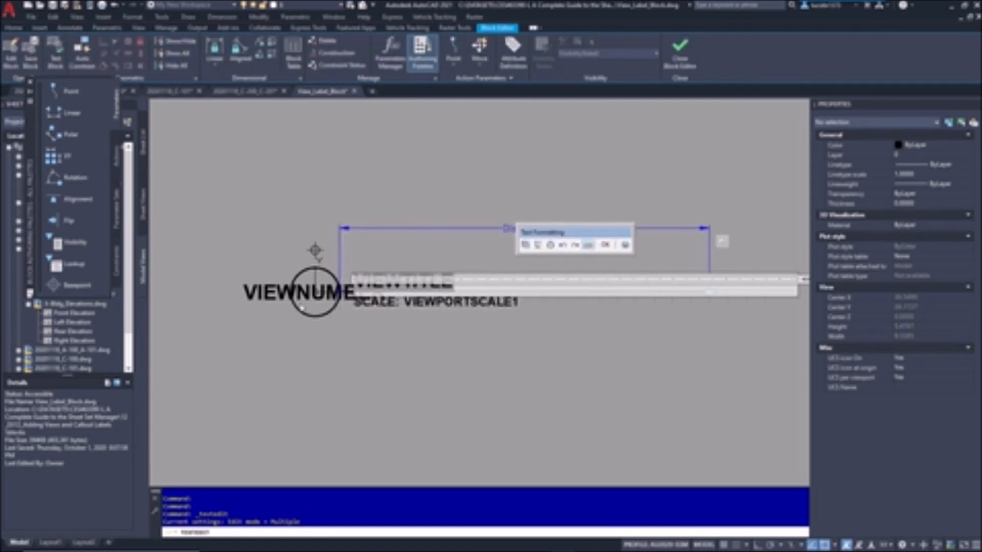
left_click(464, 357)
left_click(472, 308)
Step: Inspect the placeholder field used as the default value of the VIEWNUMBER attribute and accept the attribute definition
left_click(307, 296)
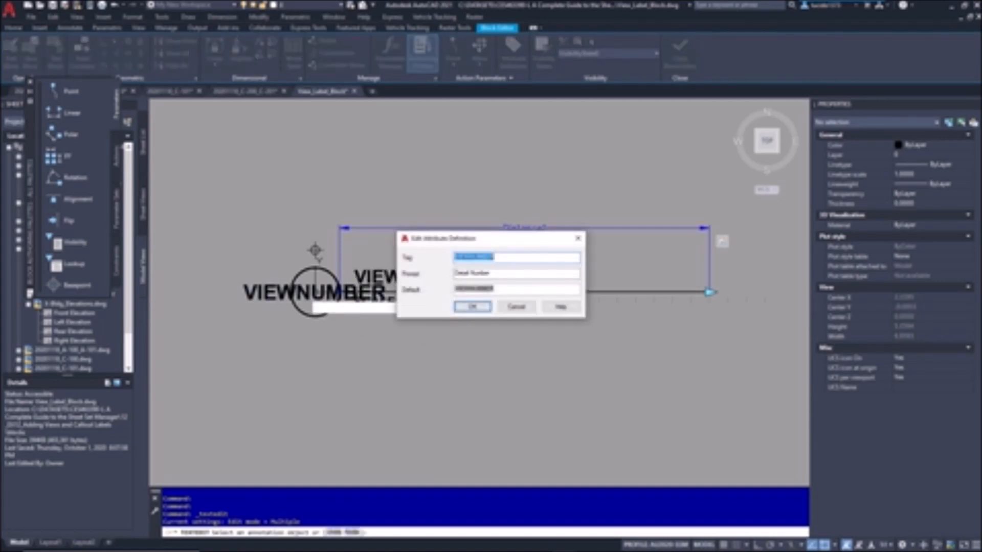
double_click(487, 289)
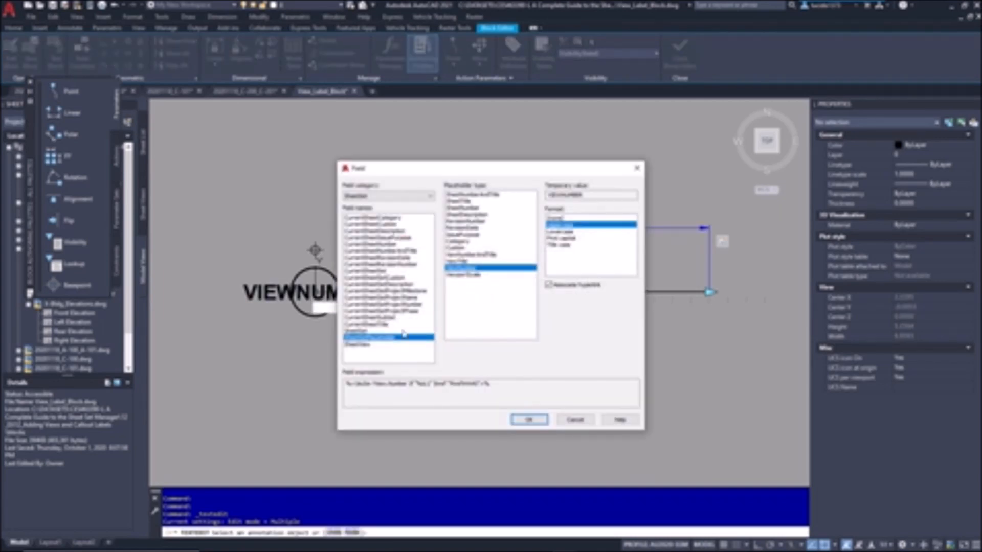
left_click(529, 420)
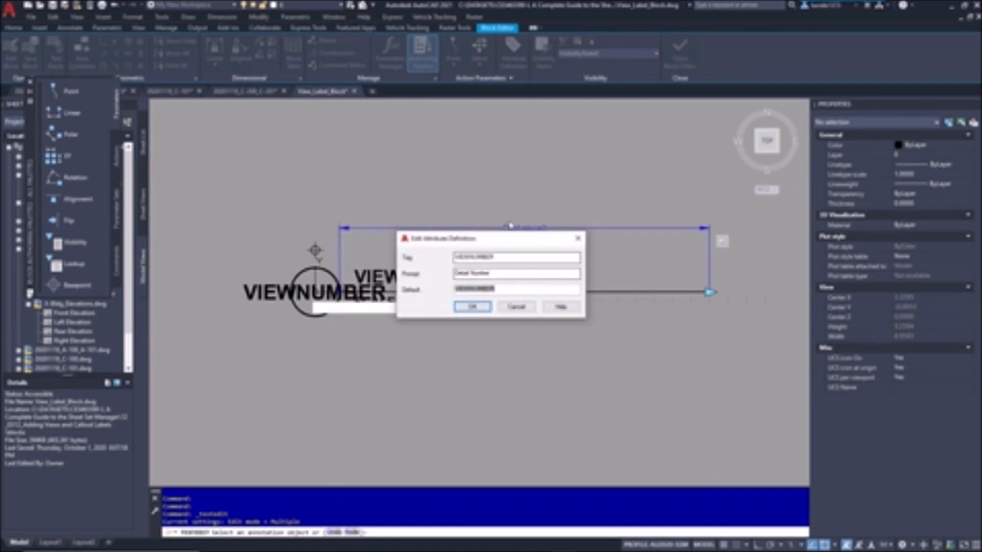
left_click(472, 306)
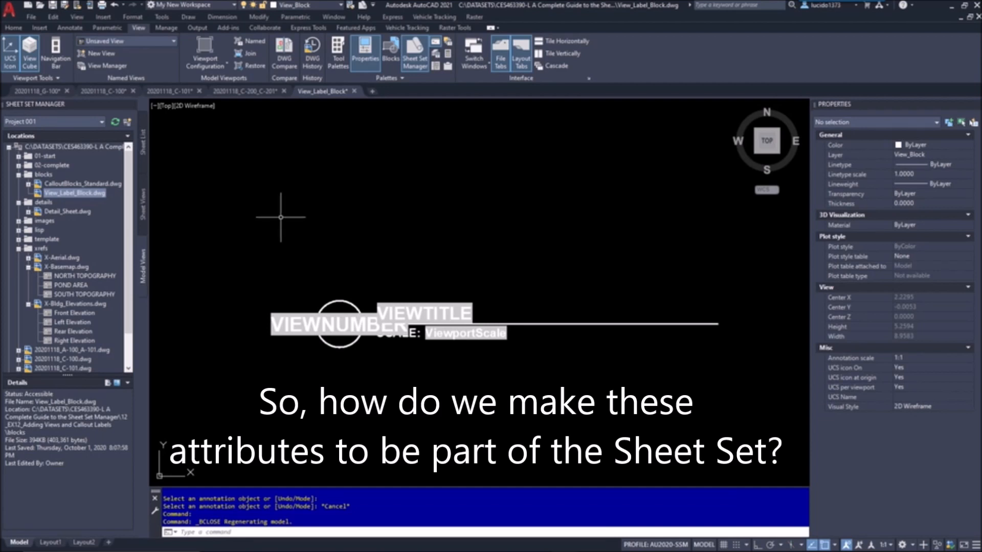
Step: Open the Project 001 sheet set properties and start choosing a new label block for views
left_click(144, 141)
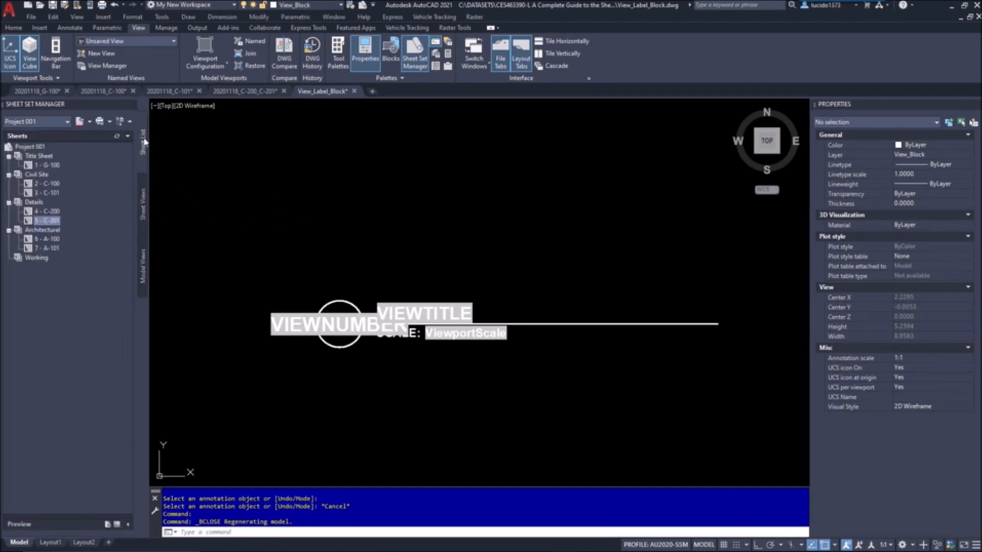
right_click(43, 148)
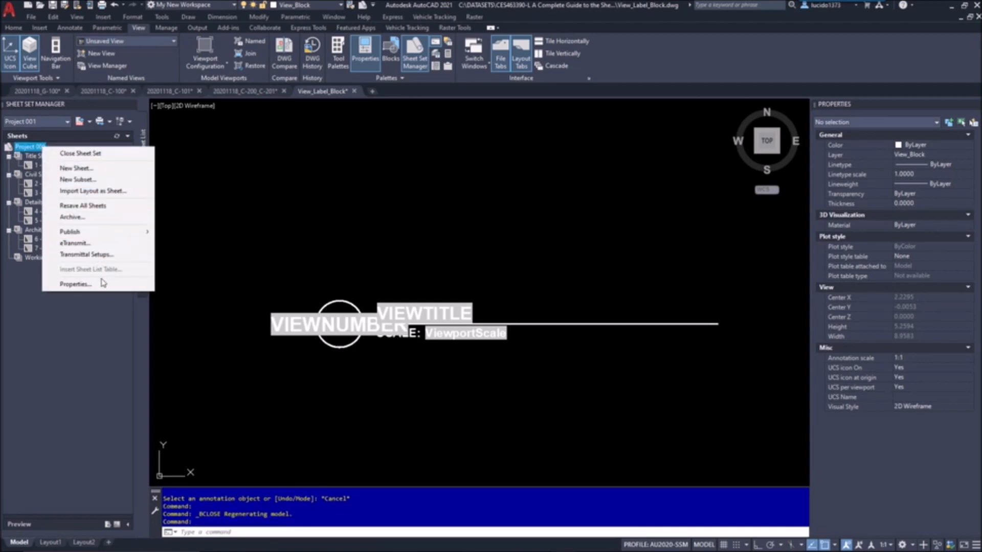
left_click(77, 283)
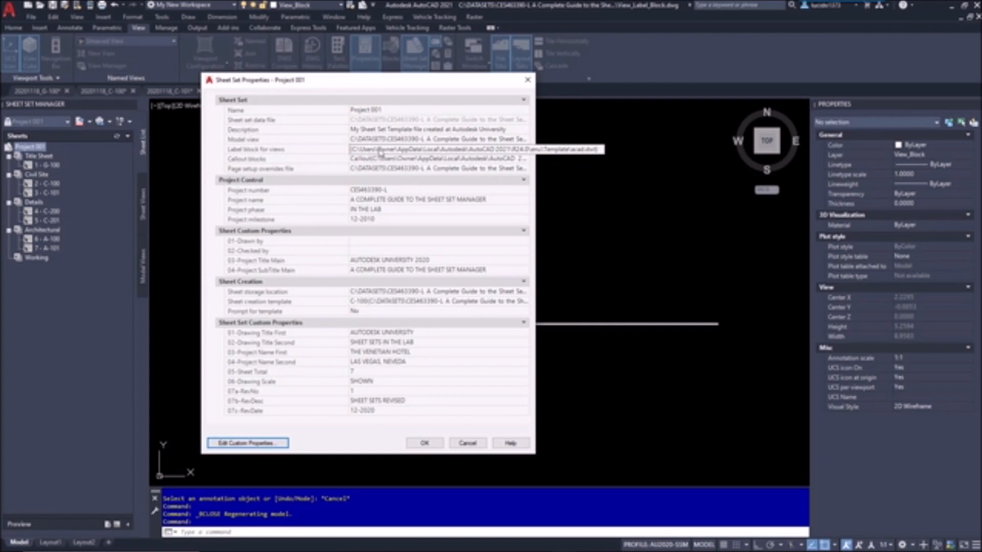
left_click(515, 149)
left_click(523, 149)
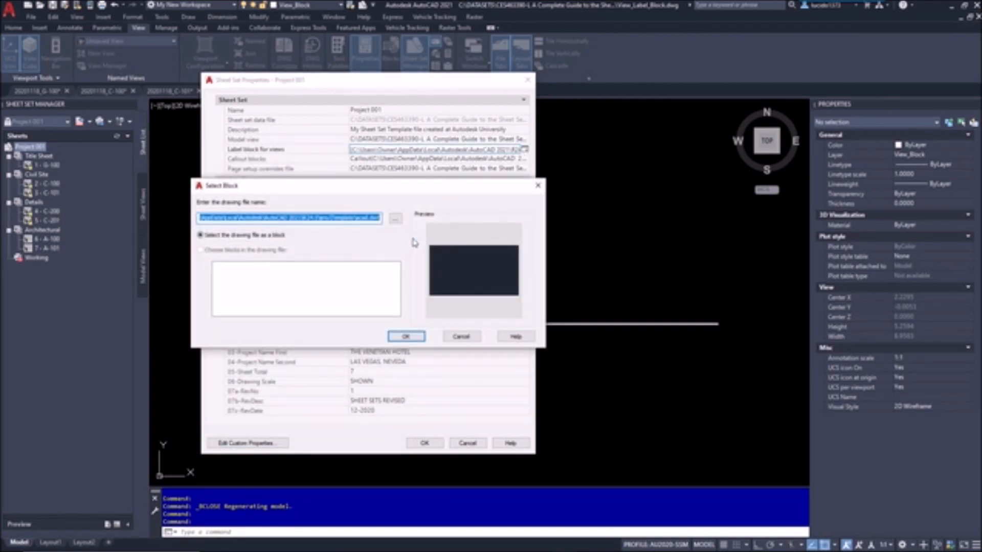
Step: Assign View_Label_Block.dwg from the Exercise 12 blocks folder as the sheet set's label block for views
left_click(397, 220)
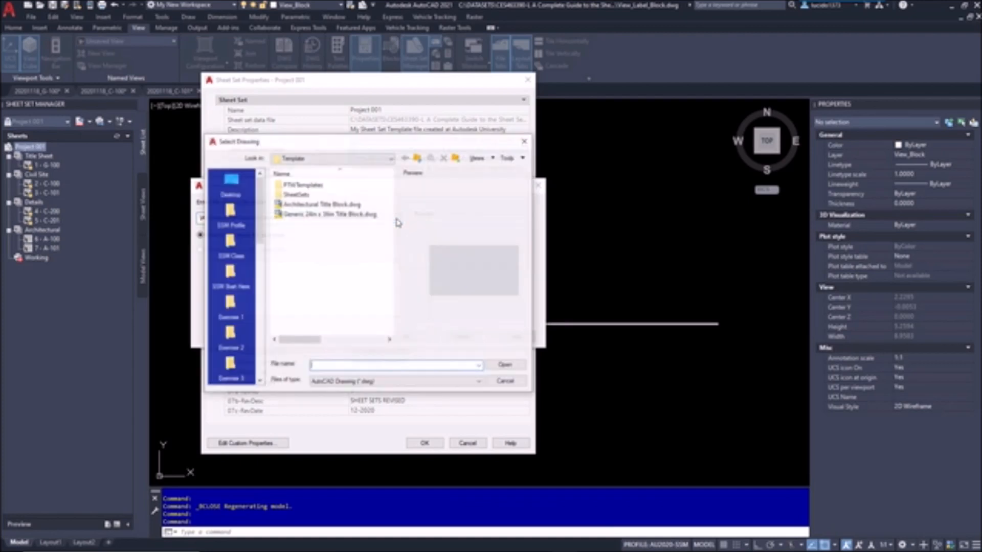
scroll(238, 312, "down", 3)
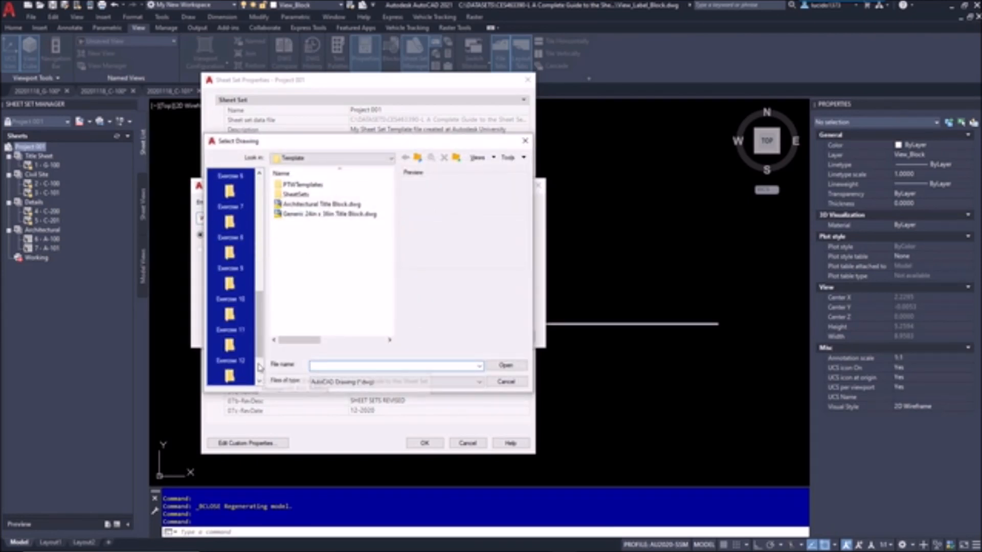
left_click(232, 271)
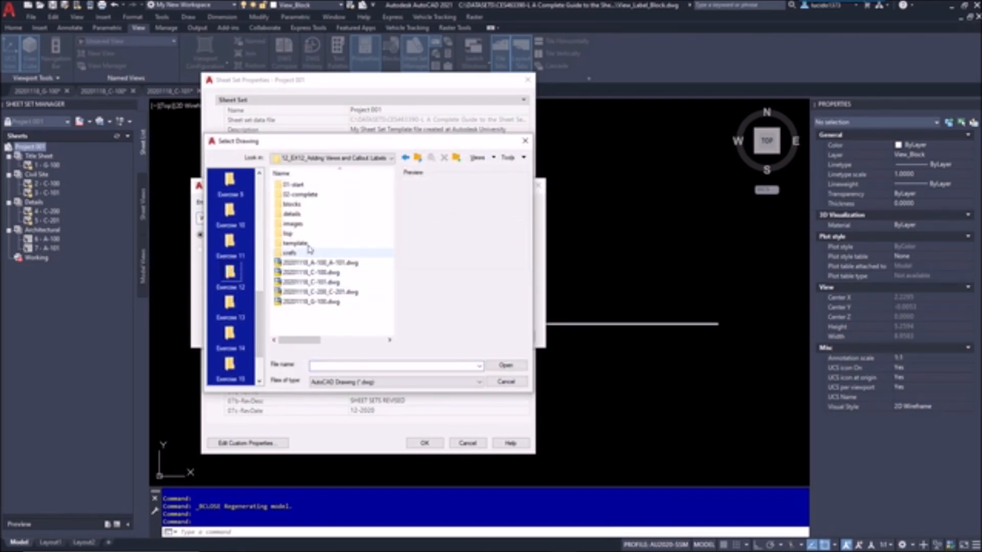
double_click(307, 208)
left_click(314, 195)
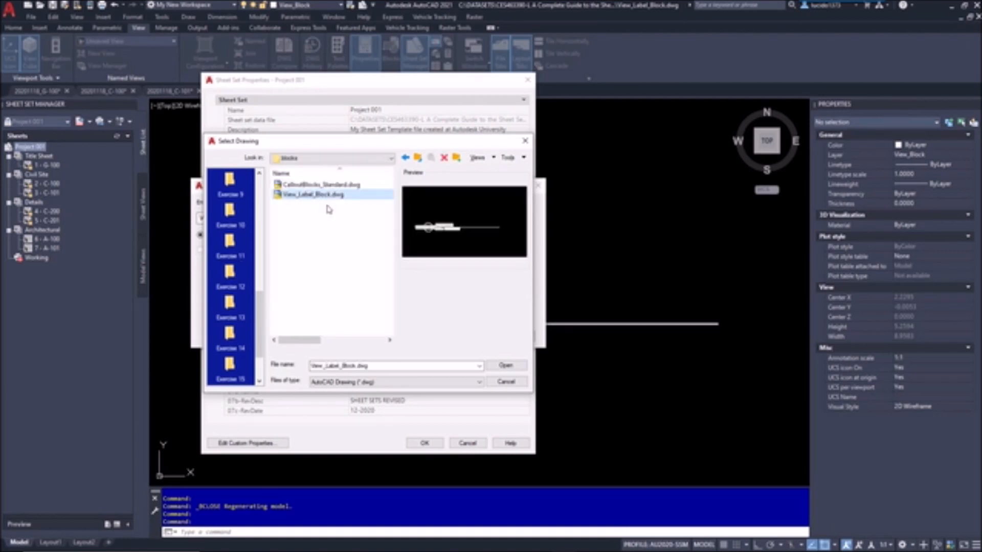
left_click(502, 366)
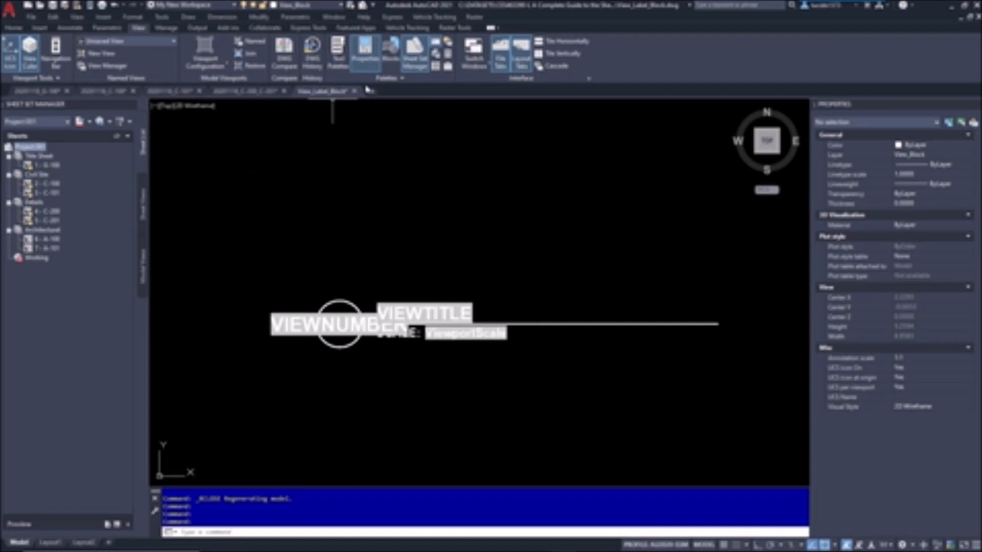
Step: Close View_Label_Block.dwg without saving its changes and open sheet C-100 from the sheet set
left_click(354, 91)
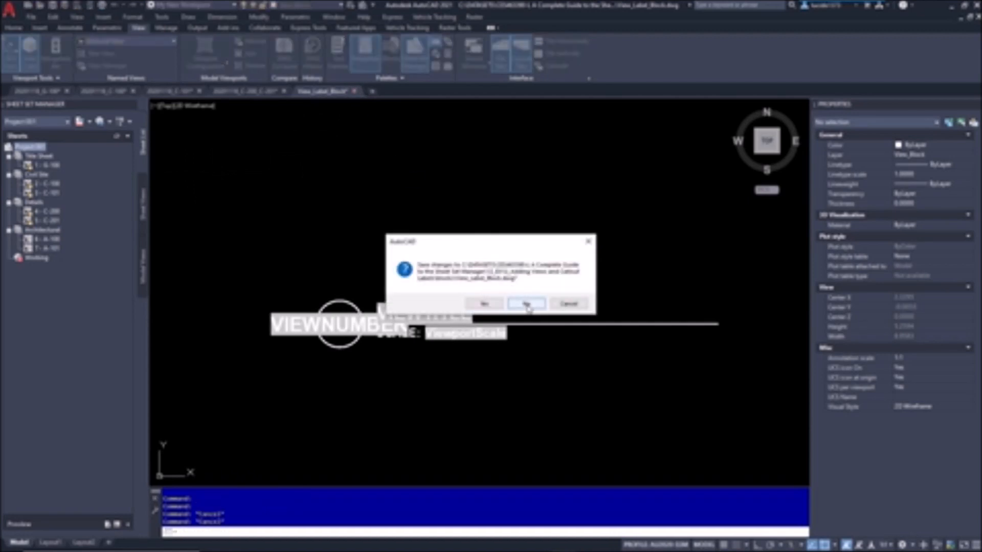
left_click(529, 303)
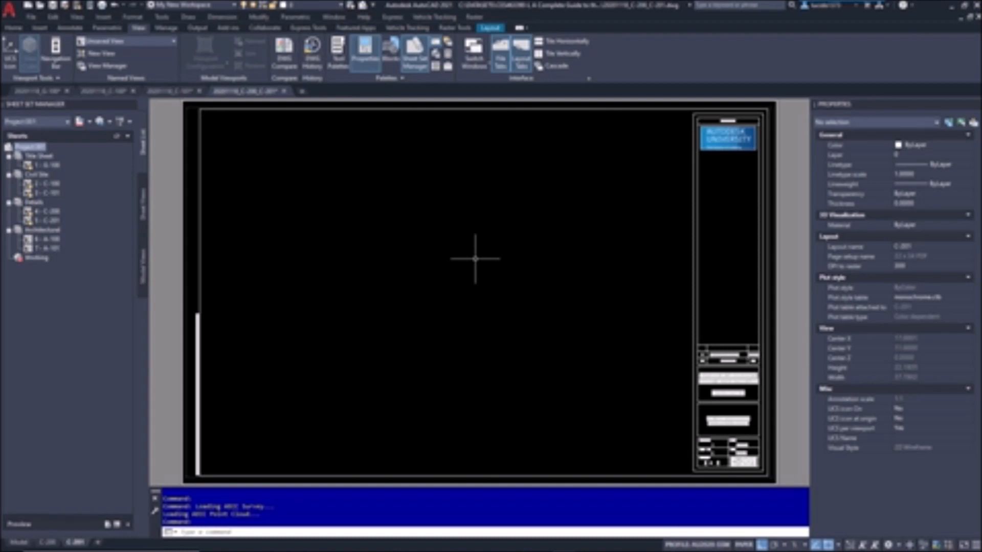
double_click(50, 183)
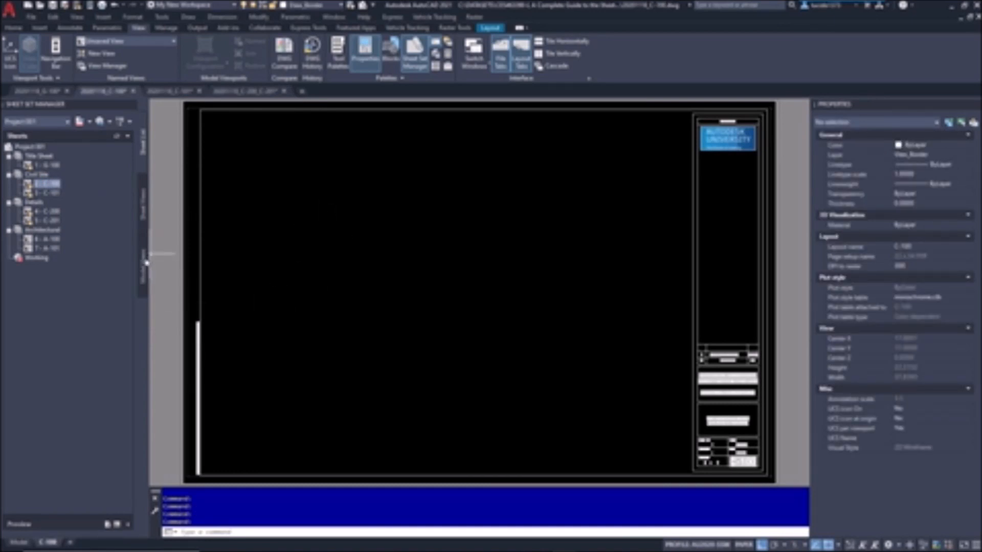
Step: Collapse the unneeded model view locations and place the NORTH TOPOGRAPHY view with its label on the upper half of sheet C-100
left_click(144, 263)
left_click(143, 207)
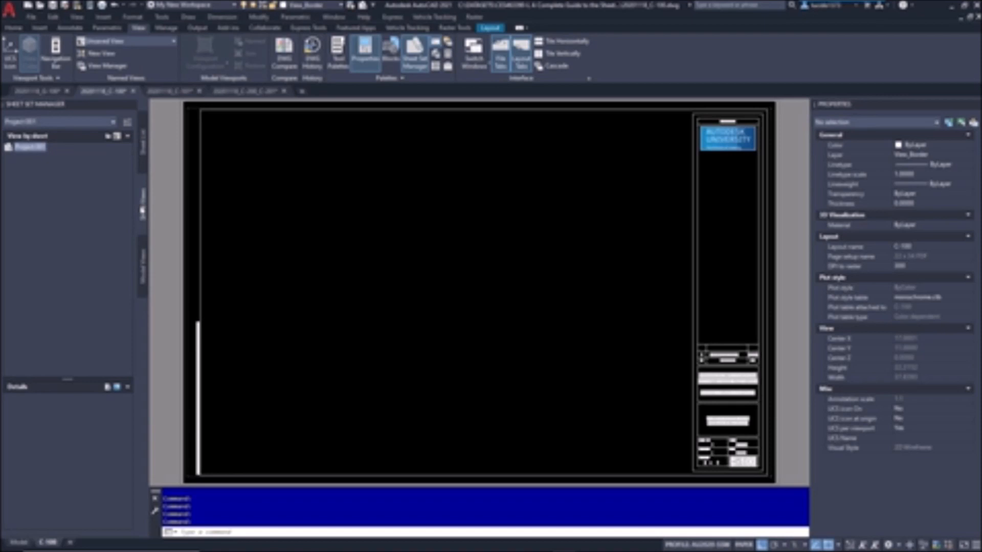
left_click(146, 255)
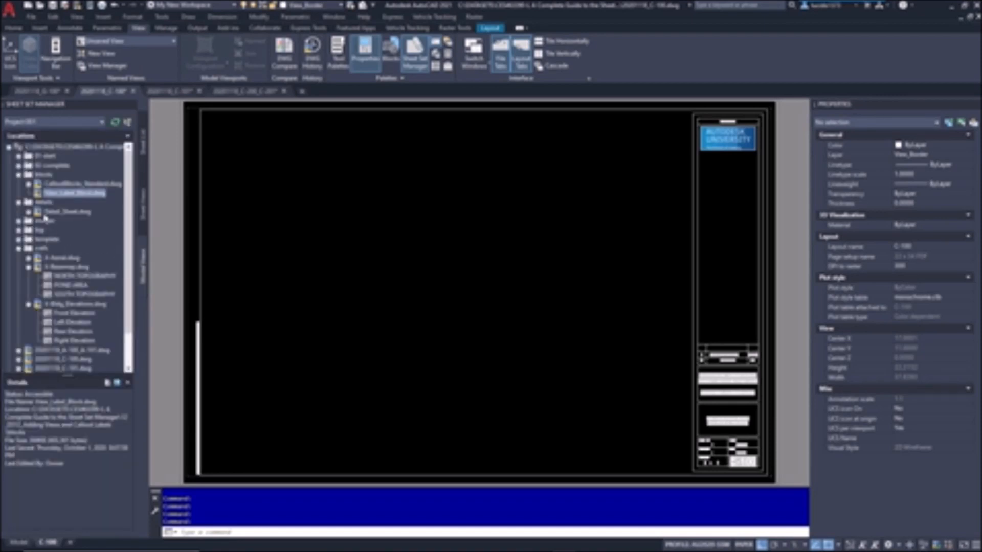
left_click(19, 176)
left_click(19, 185)
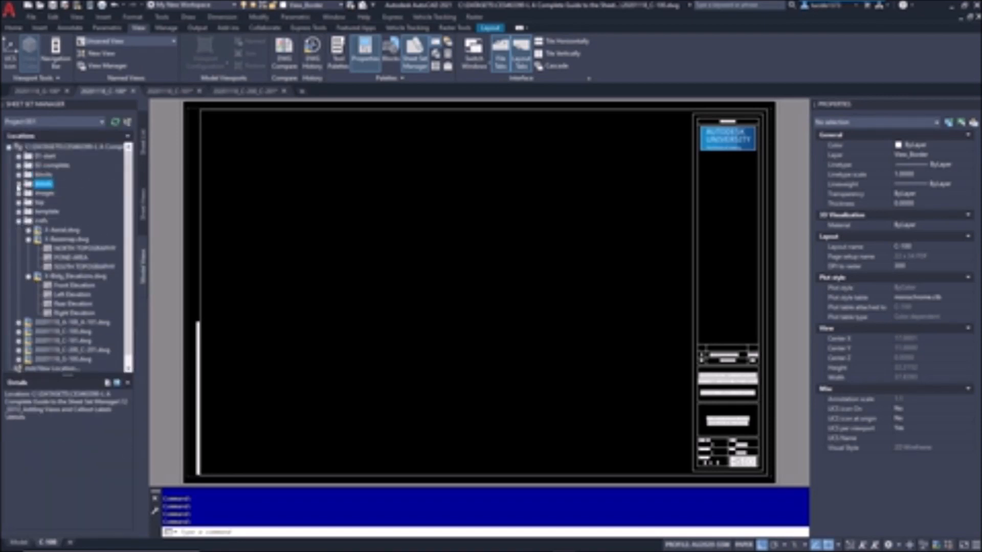
left_click(30, 277)
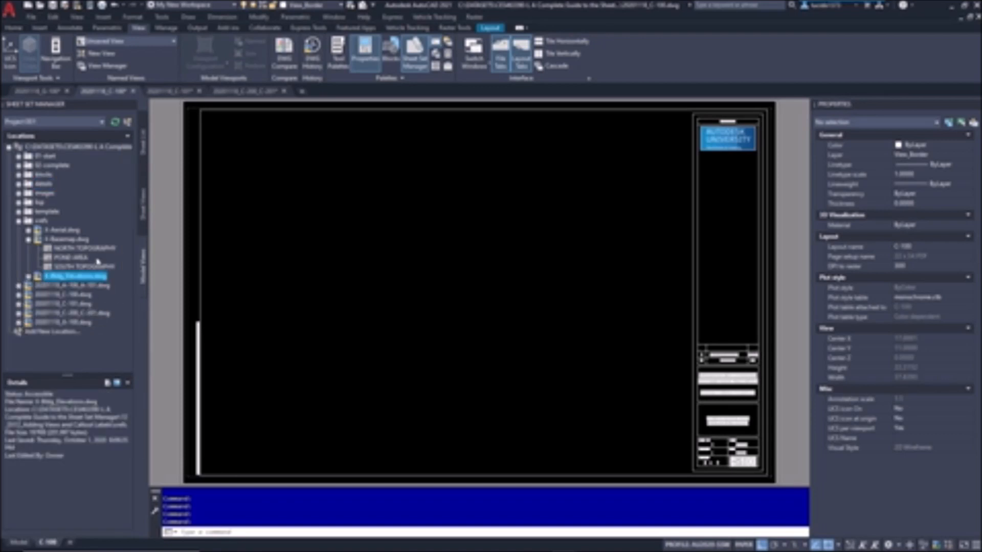
left_click_drag(94, 250, 337, 291)
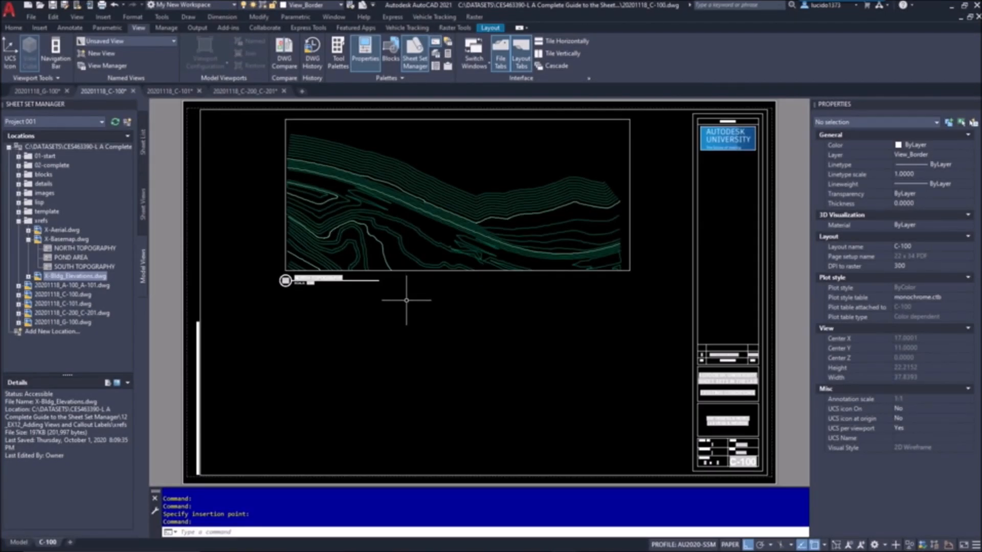
Step: Place the SOUTH TOPOGRAPHY view with its label on sheet C-100, aligned below the north topography view
right_click(85, 271)
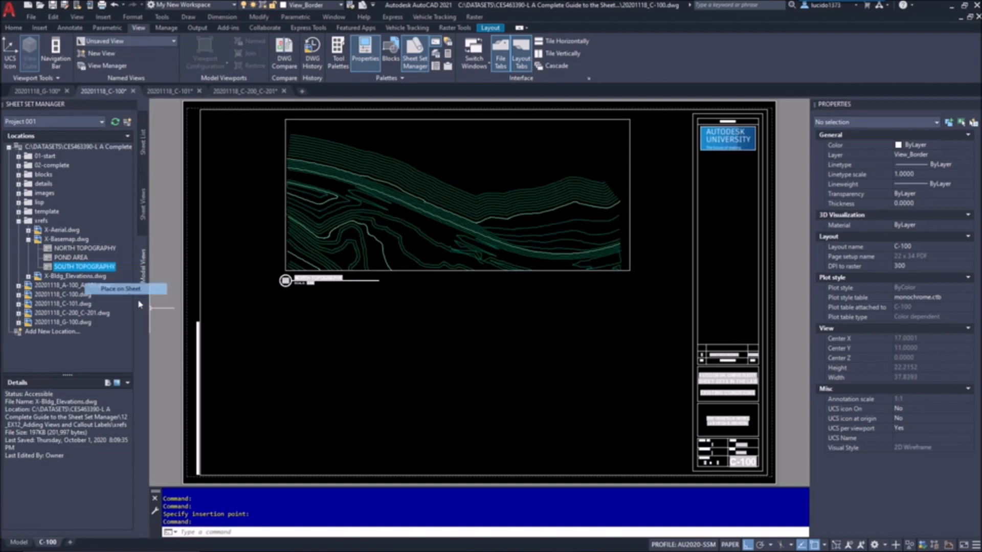
left_click(120, 287)
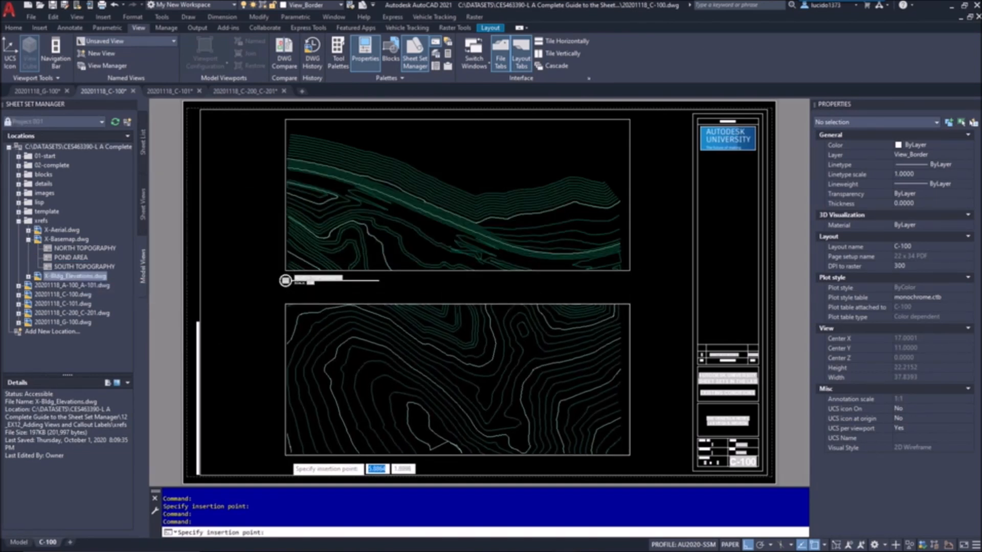
left_click(286, 459)
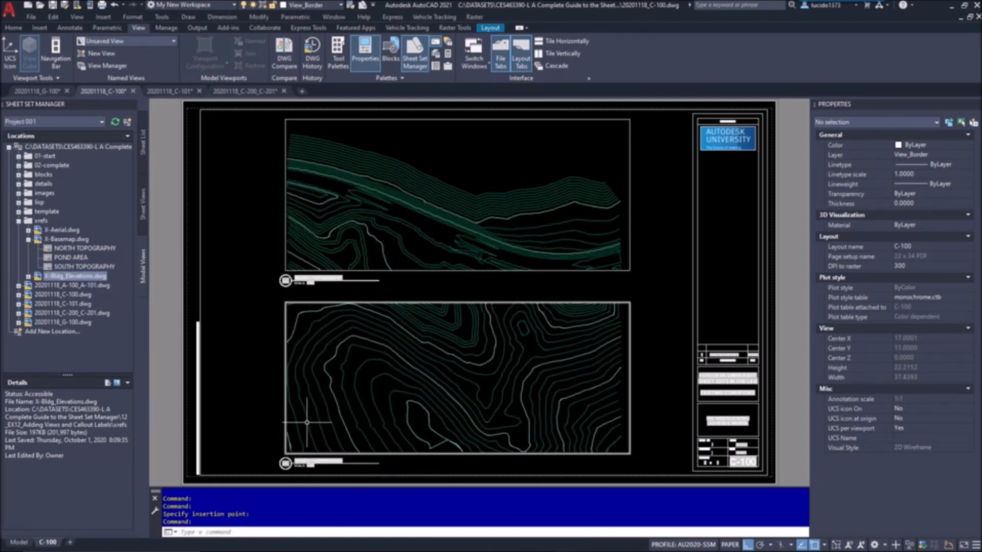
scroll(297, 332, "up", 2)
scroll(280, 307, "down", 2)
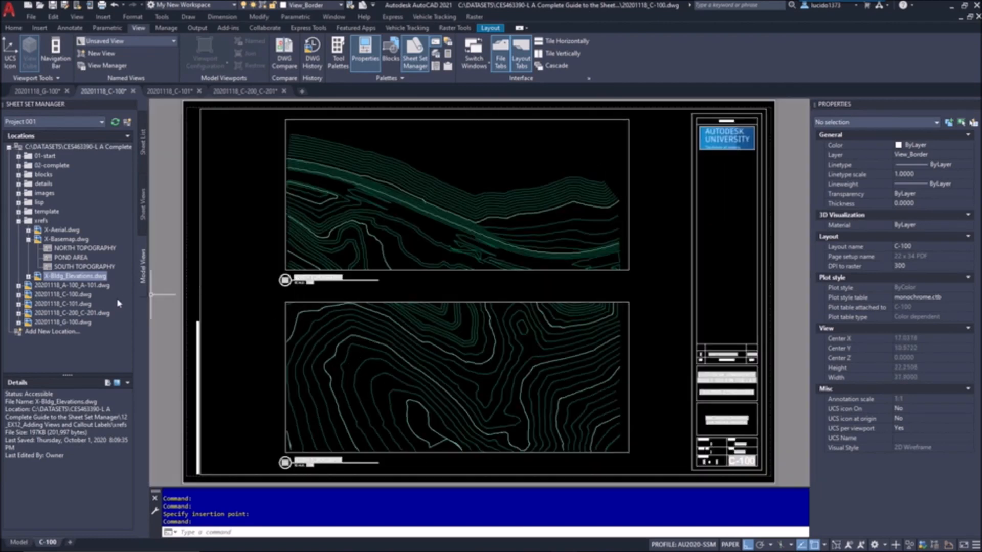
Step: Open sheet C-101 and place the POND AREA view with its label near the middle of the sheet
left_click(143, 149)
double_click(50, 193)
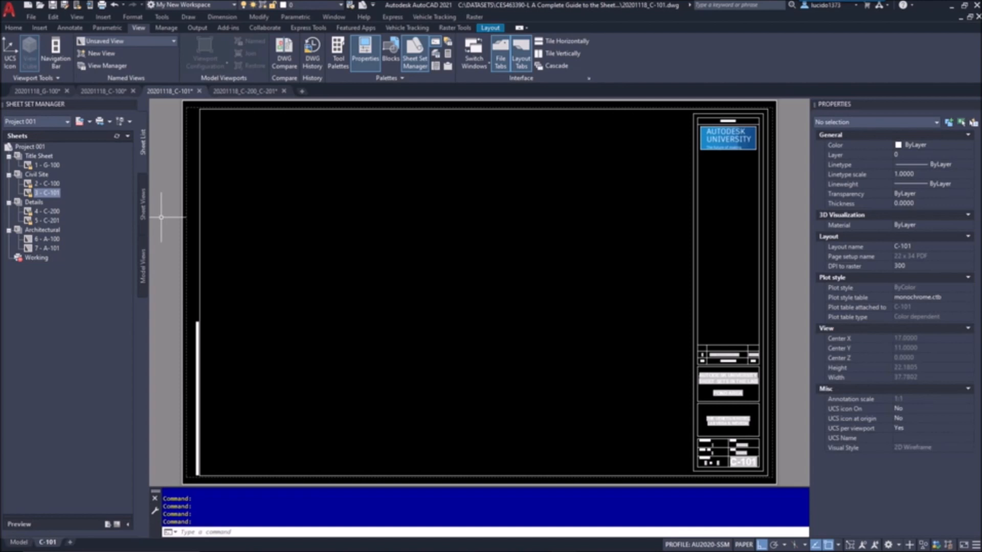
left_click(145, 258)
right_click(79, 262)
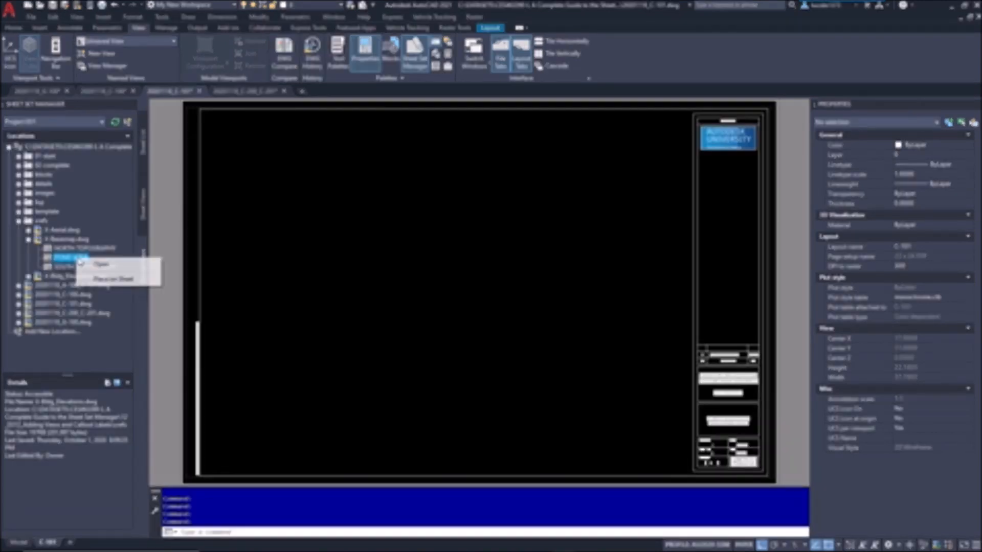
left_click(113, 279)
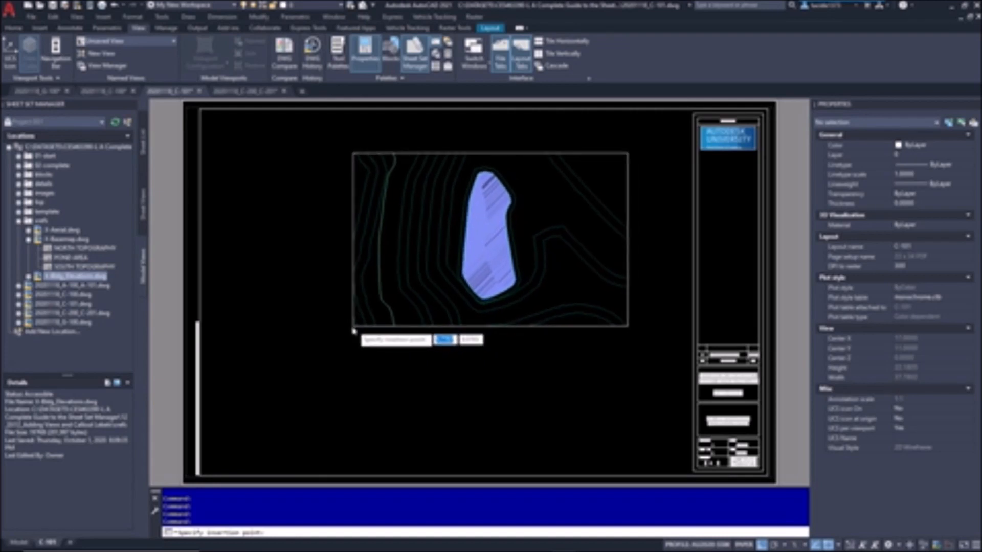
left_click(329, 358)
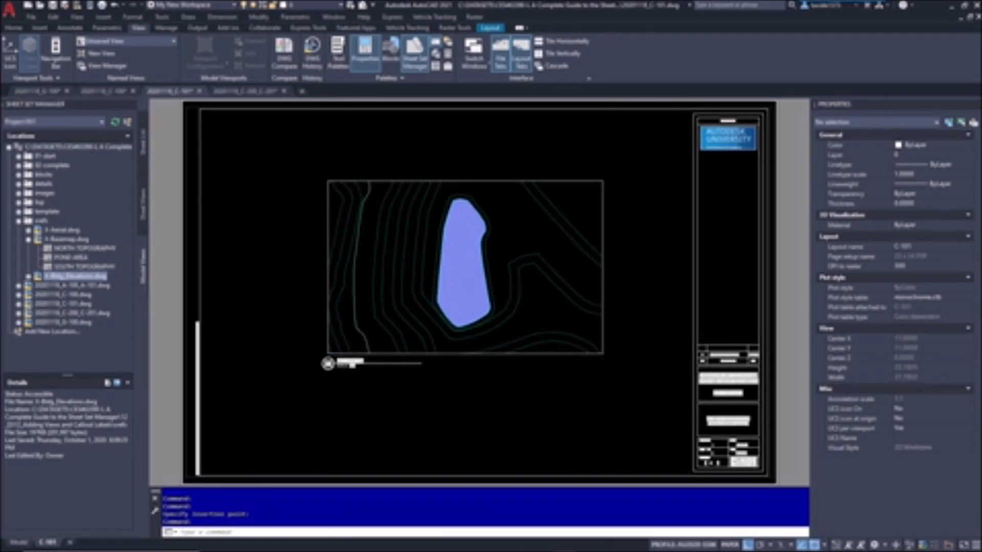
scroll(351, 371, "up", 4)
middle_click(365, 375)
middle_click(364, 374)
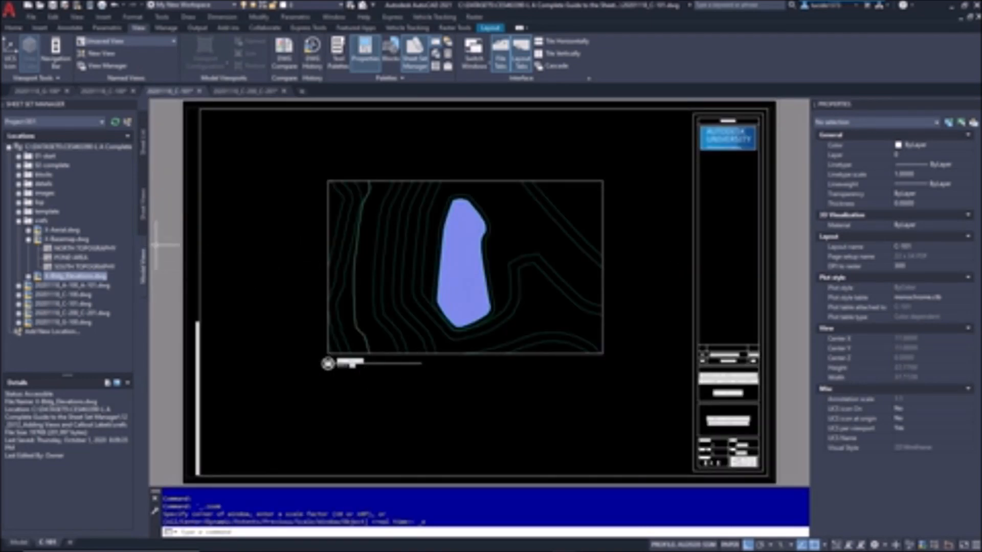
Step: Expand sheets C-100 and C-101 in the sheet views list to review the views placed on each
left_click(145, 212)
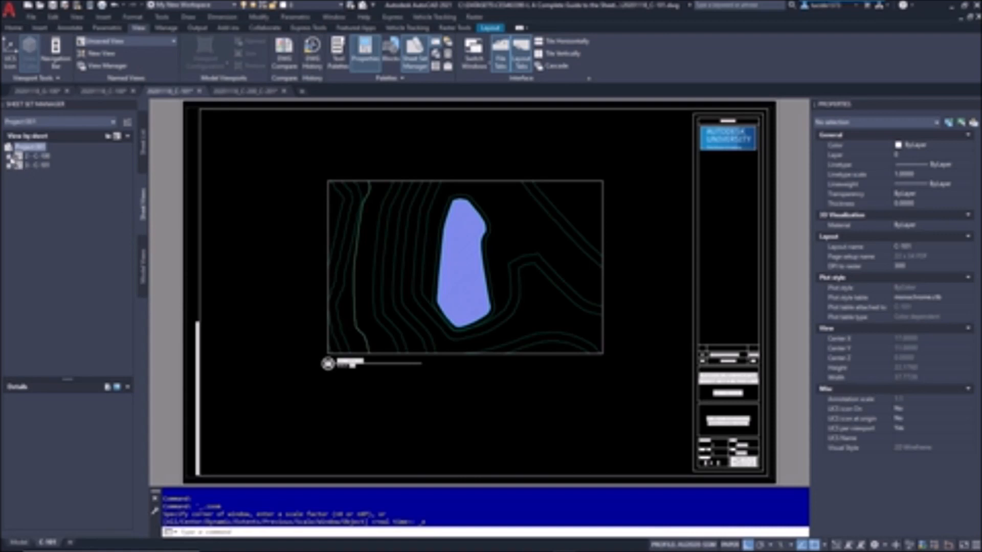
left_click(10, 157)
left_click(9, 184)
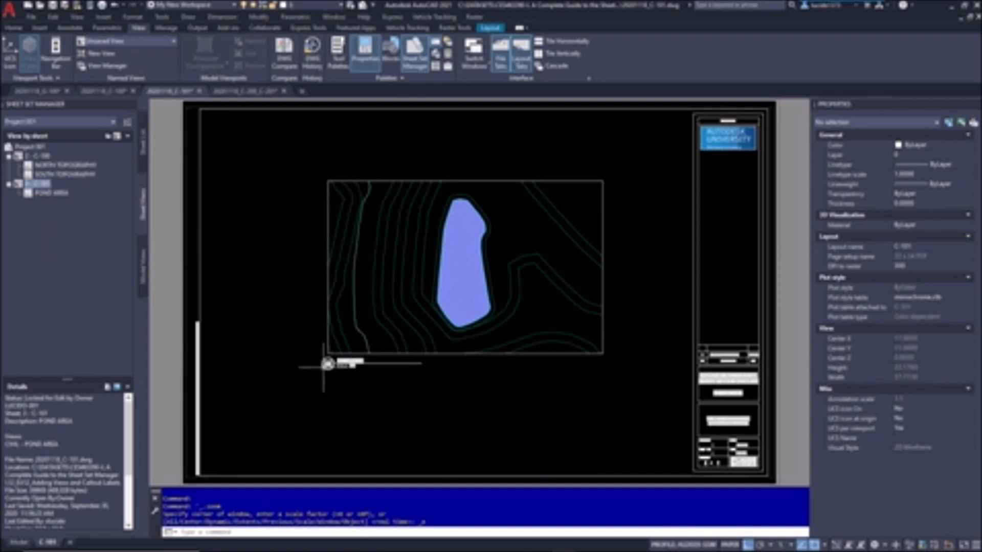
Step: Number the sheet C-100 views in the sheet views list: 1 for NORTH TOPOGRAPHY and 2 for SOUTH TOPOGRAPHY
scroll(328, 362, "up", 4)
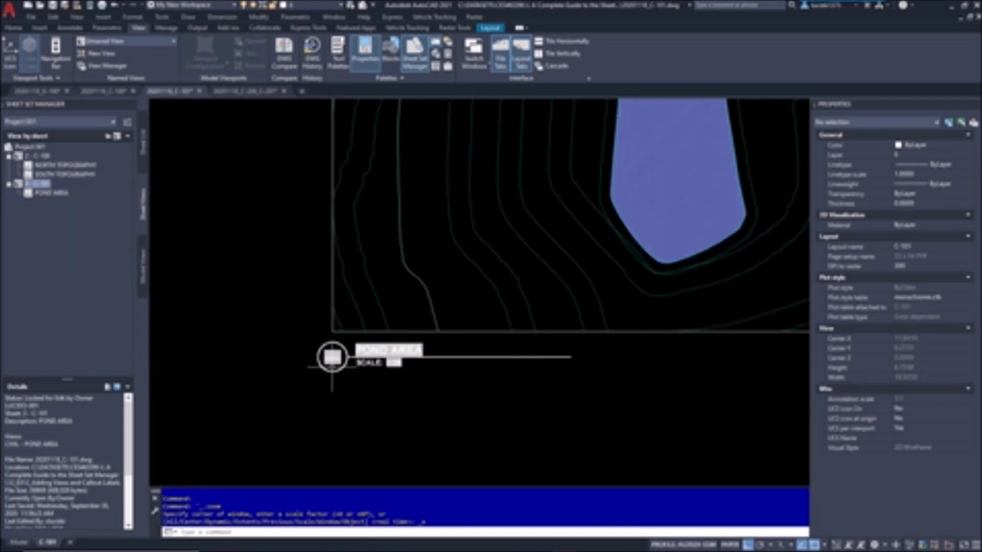
right_click(70, 169)
left_click(105, 184)
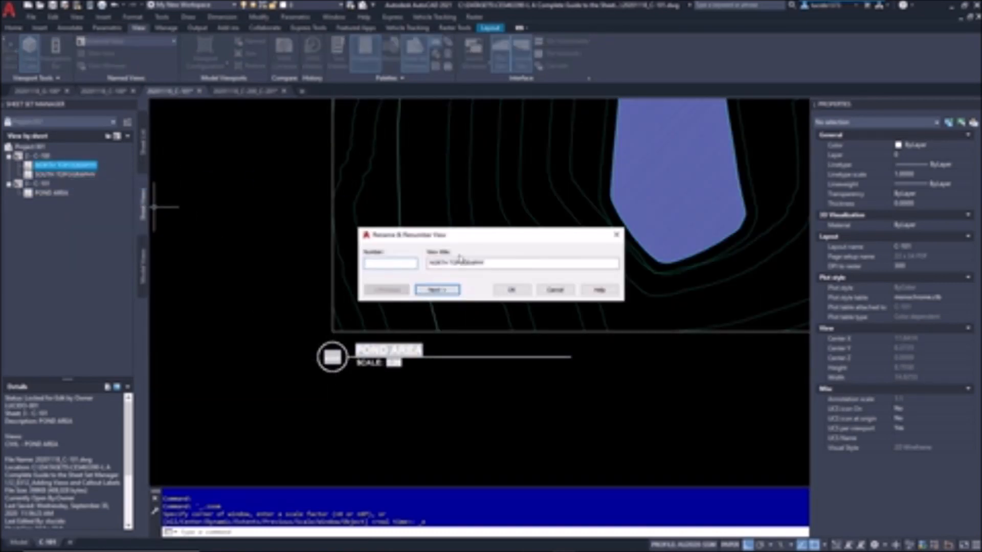
type("2")
left_click(452, 291)
left_click(517, 291)
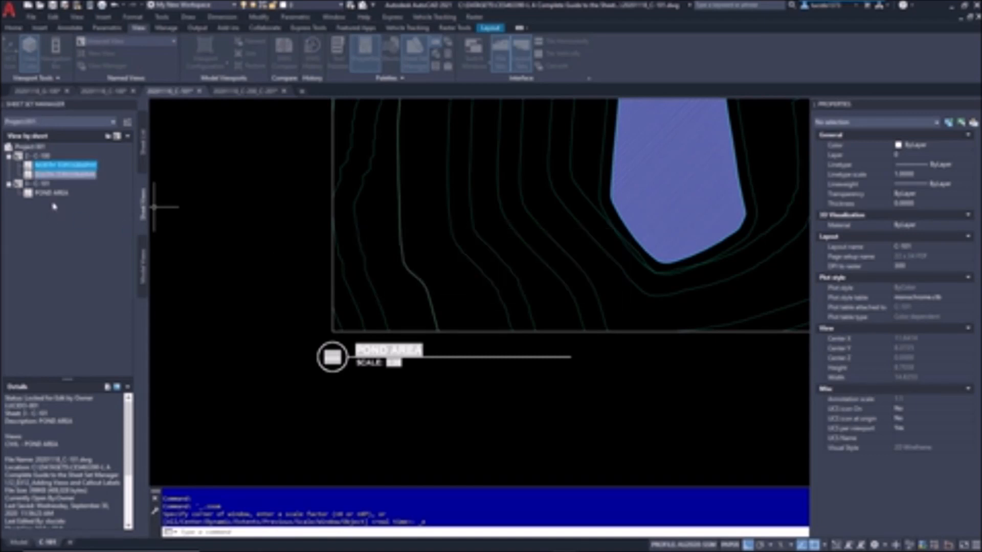
Step: Number the POND AREA view 1 and regenerate the C-101 layout to update its view label
right_click(51, 194)
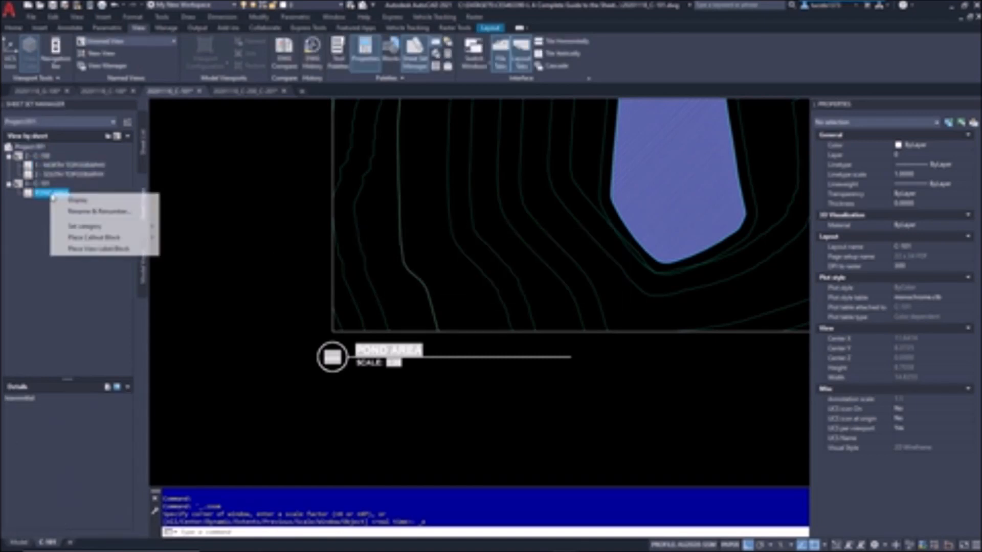
left_click(78, 211)
left_click(511, 290)
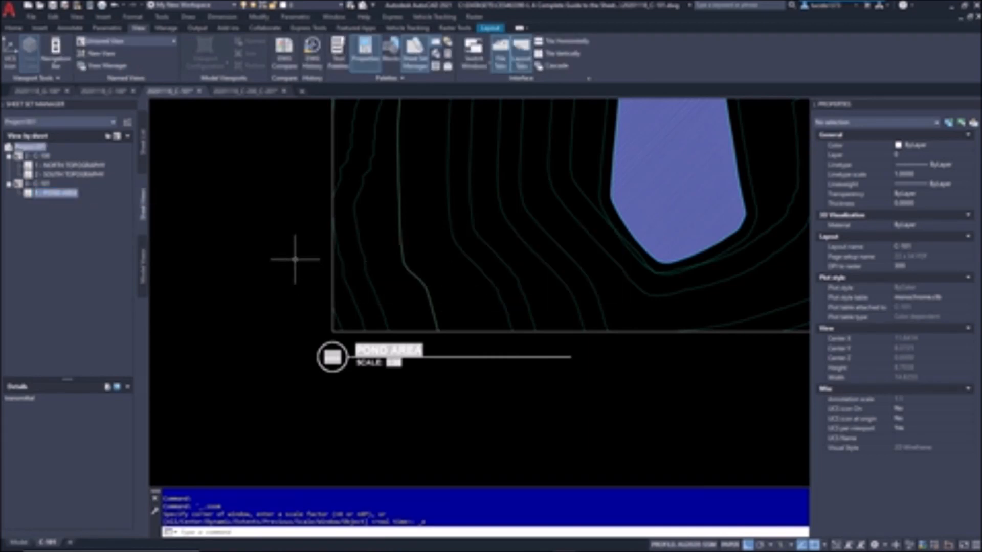
key("Return")
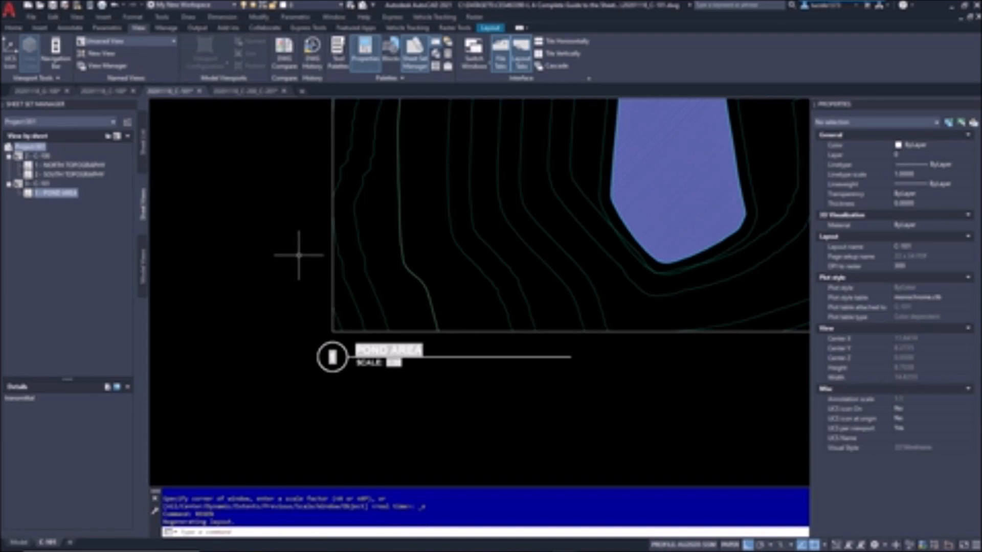
middle_click(299, 256)
middle_click(299, 256)
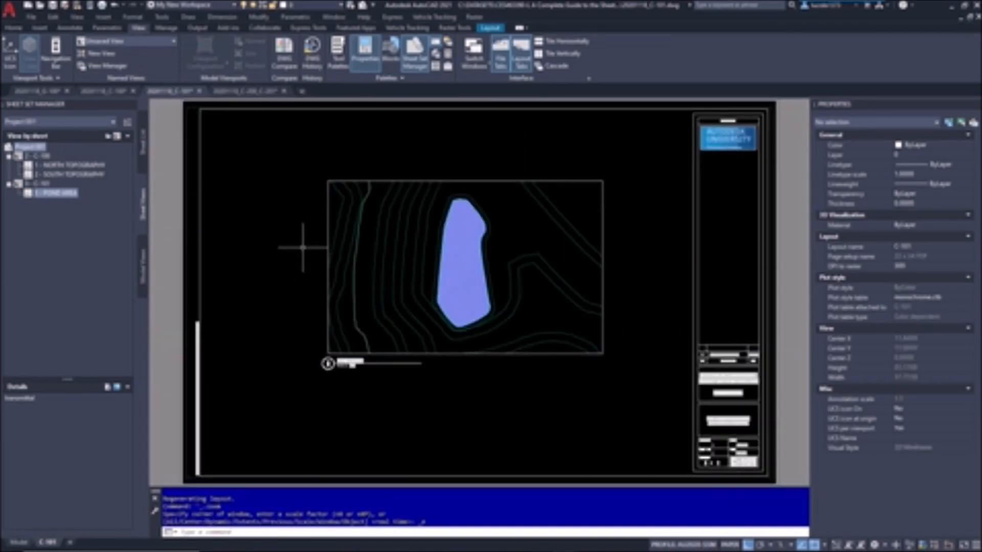
Step: Open sheet C-100 and regenerate its layout to update the topography view labels
left_click(146, 165)
double_click(54, 183)
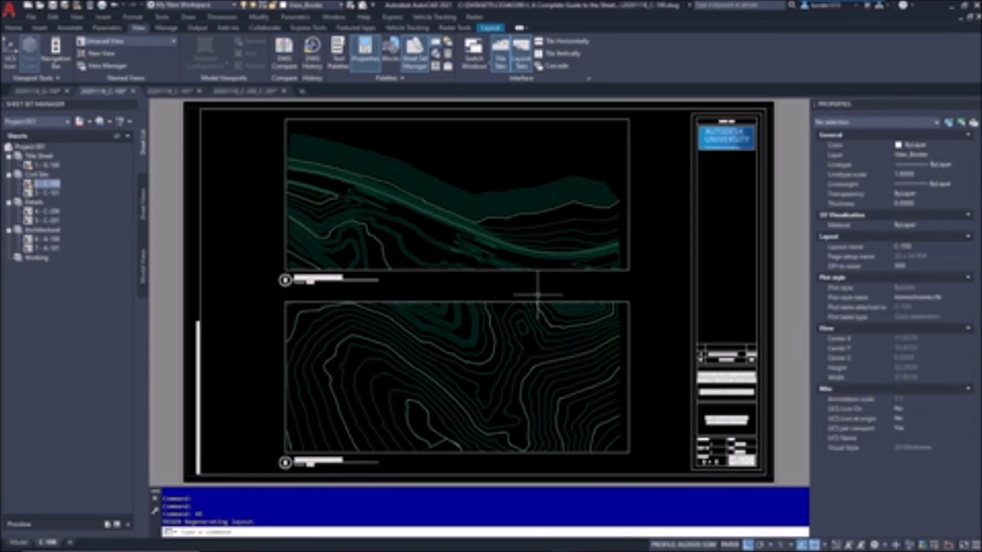
left_click(628, 269)
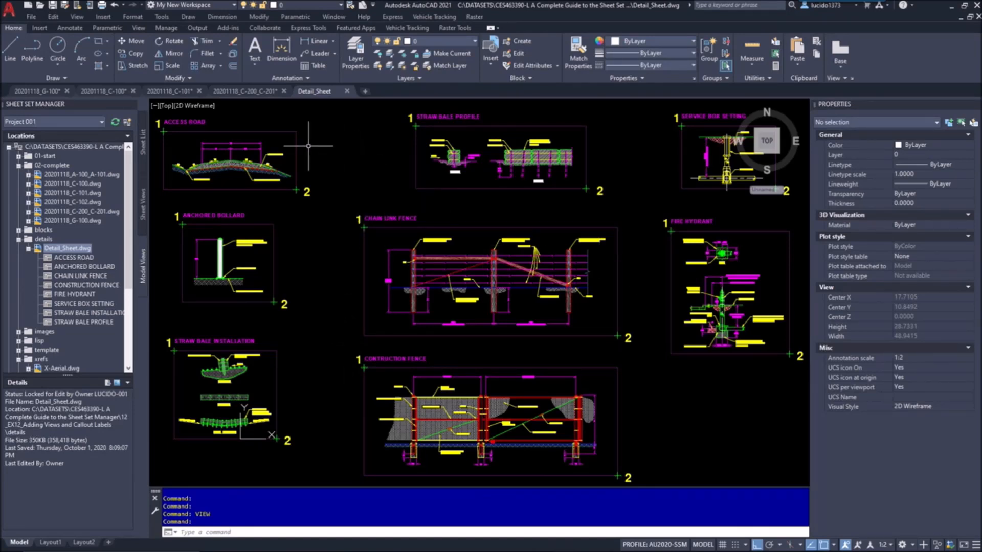
Step: Switch to sheet C-200 and place the ANCHORED BOLLARD view from Detail_Sheet.dwg at 1:1 scale in the sheet's upper-left area
left_click(170, 92)
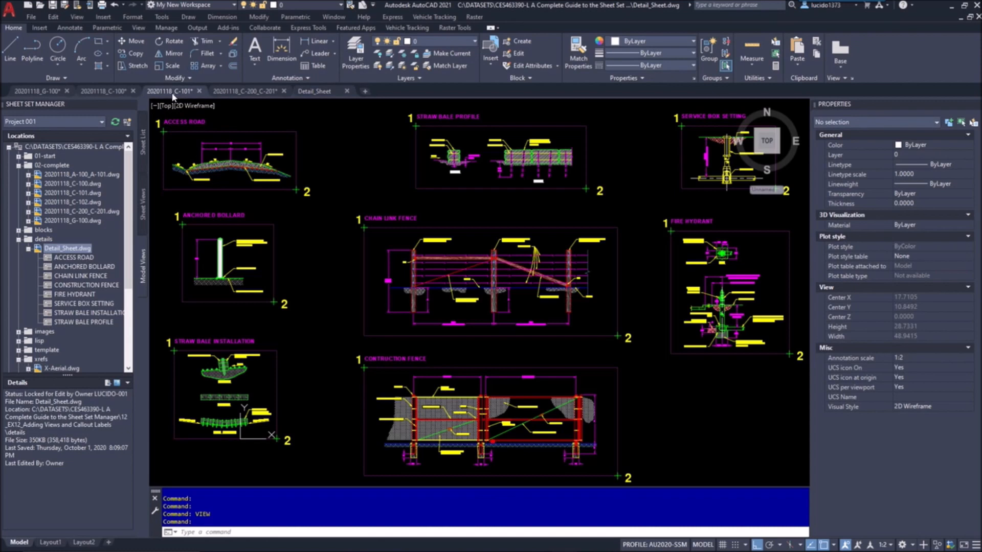
left_click(243, 92)
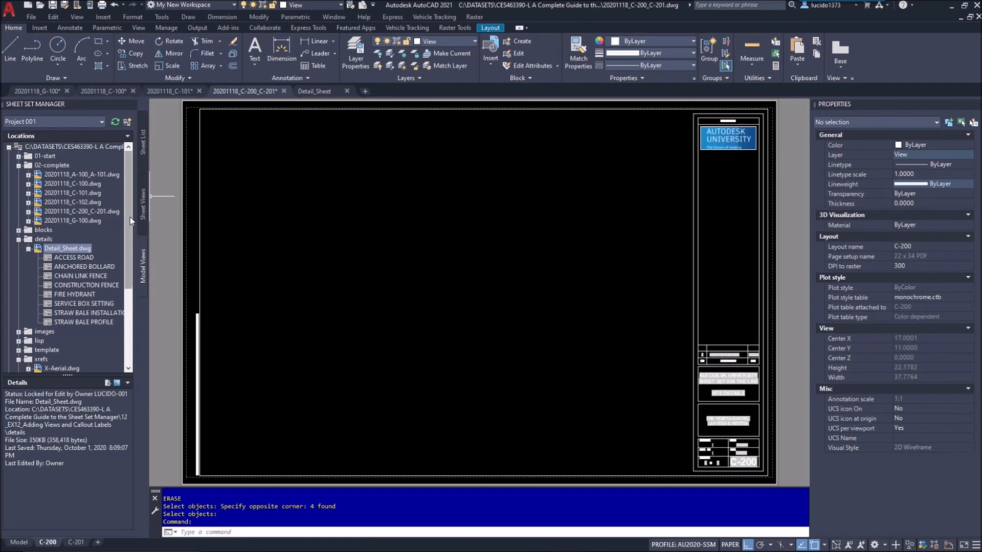
scroll(128, 256, "down", 3)
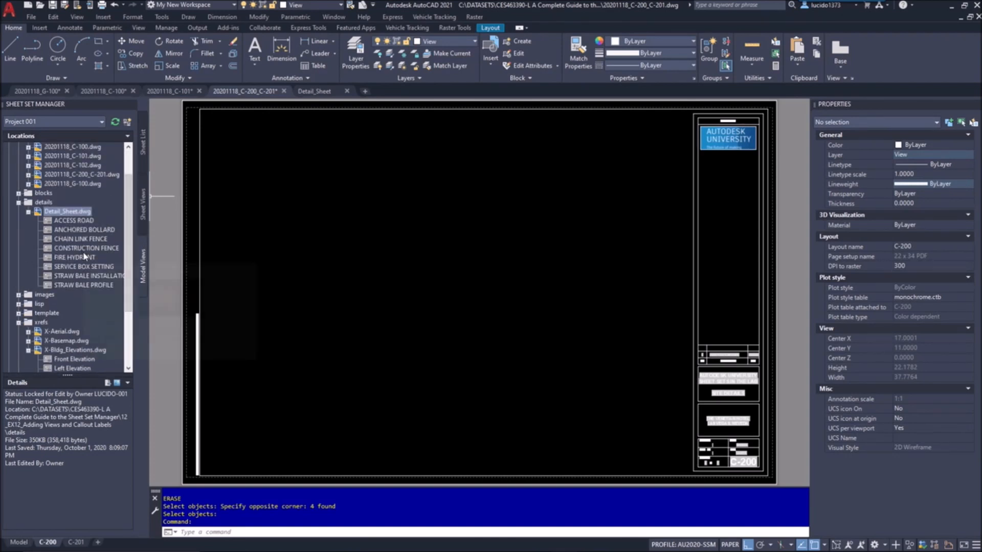
right_click(77, 230)
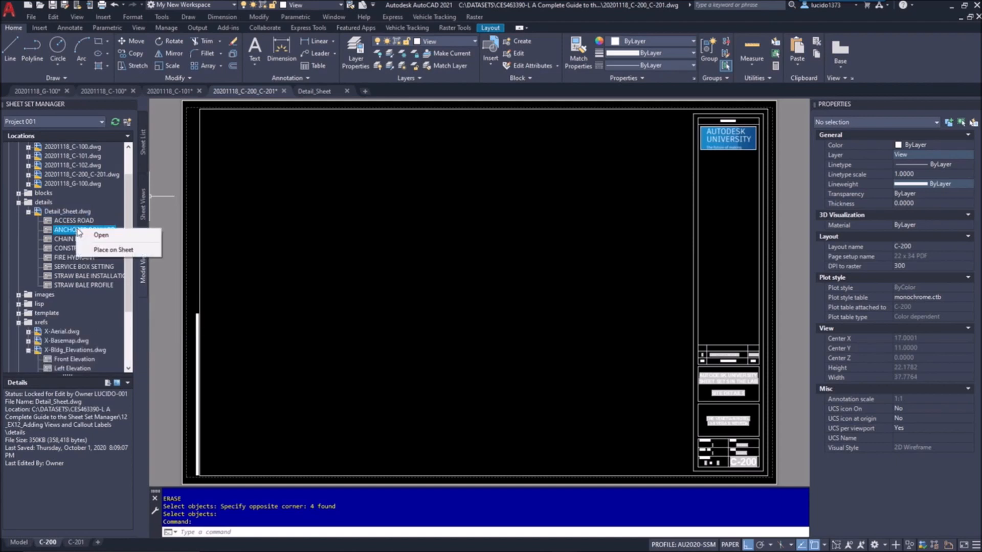
left_click(100, 251)
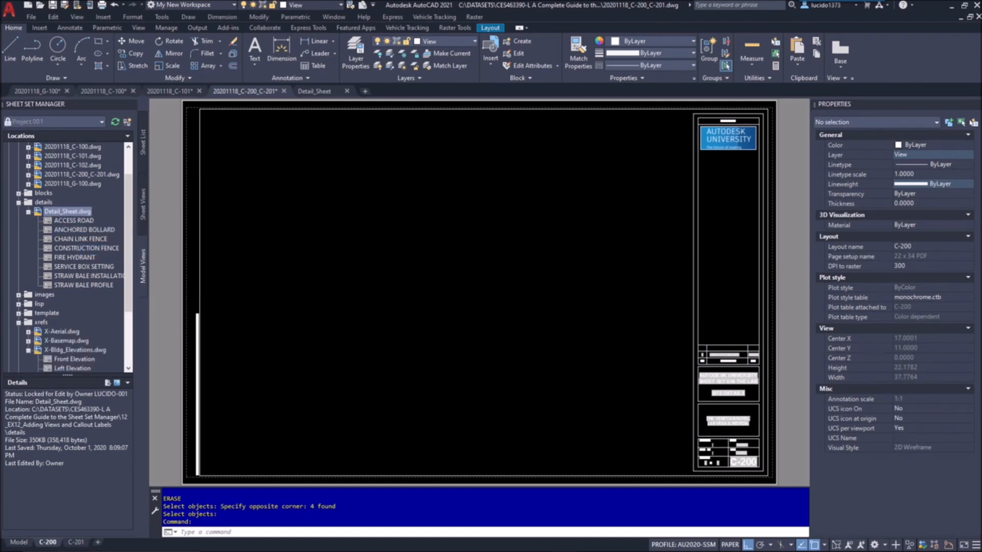
right_click(221, 255)
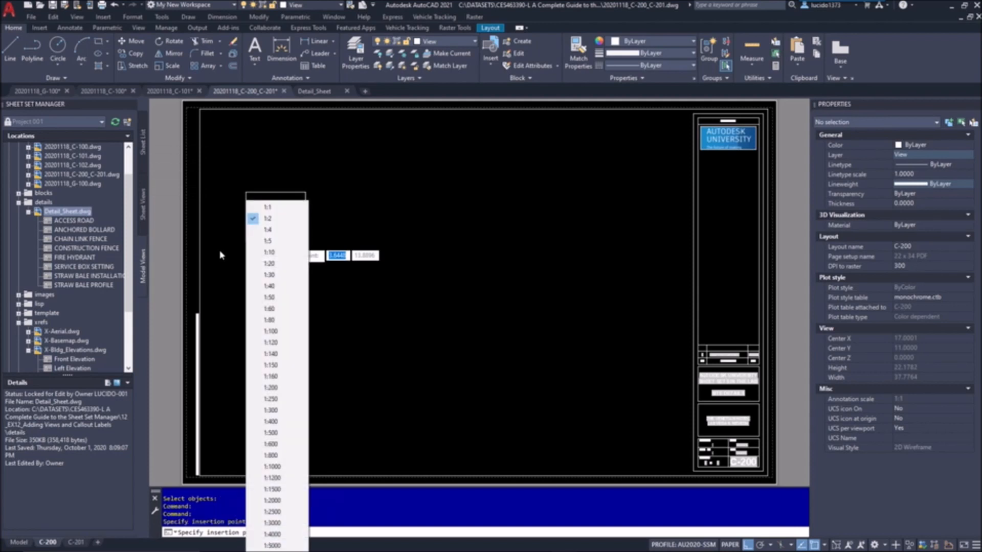
left_click(267, 209)
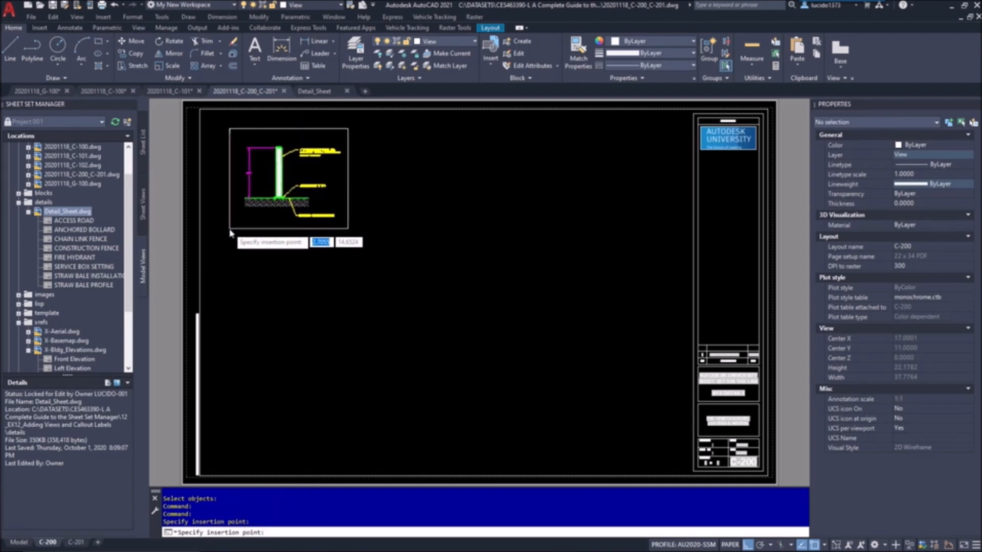
left_click(288, 177)
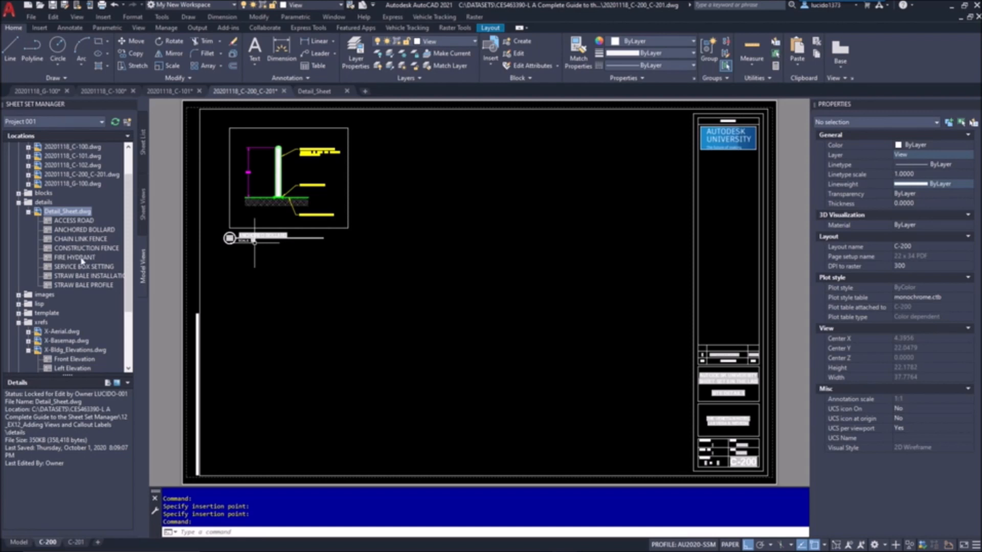
Step: Place the FIRE HYDRANT view at 1:1 scale on sheet C-200, below the anchored bollard detail
right_click(84, 261)
left_click(111, 282)
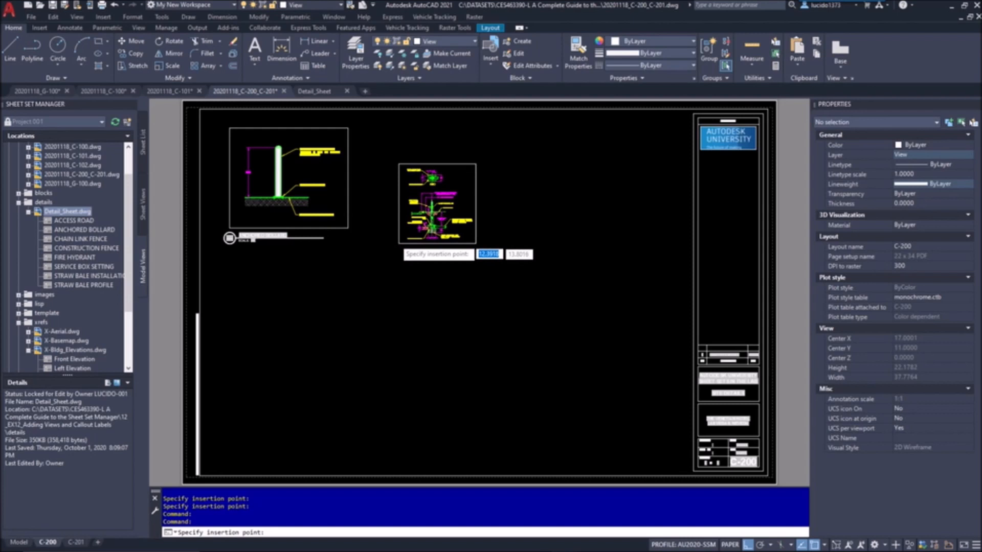
right_click(413, 225)
left_click(415, 207)
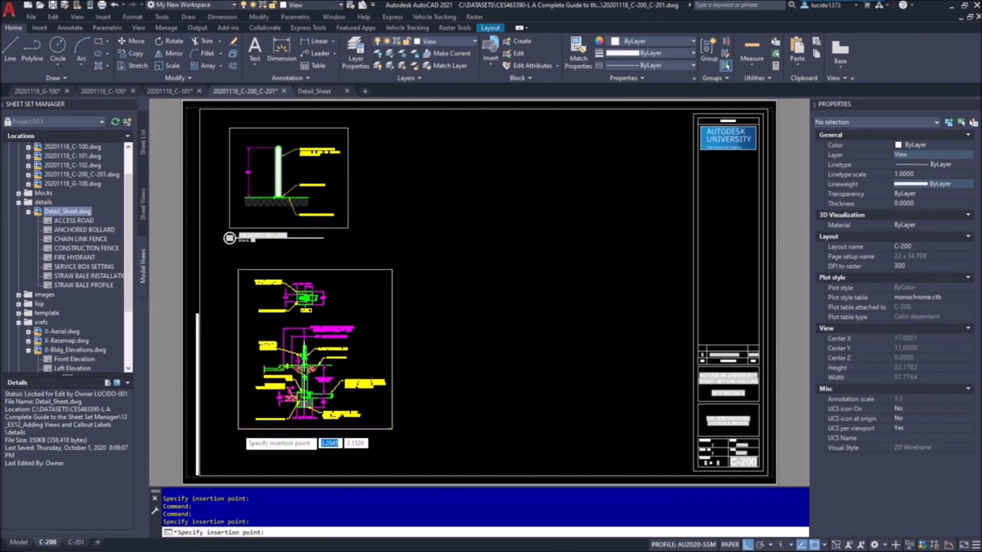
left_click(303, 348)
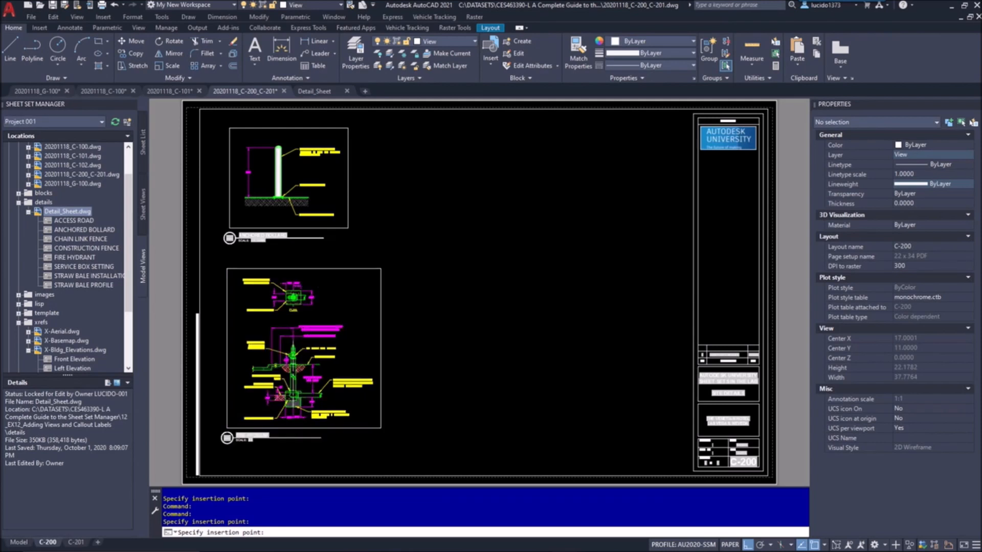
Step: Place the CONSTRUCTION FENCE view at 1:1 scale on sheet C-200, beside the anchored bollard detail
right_click(90, 250)
left_click(120, 267)
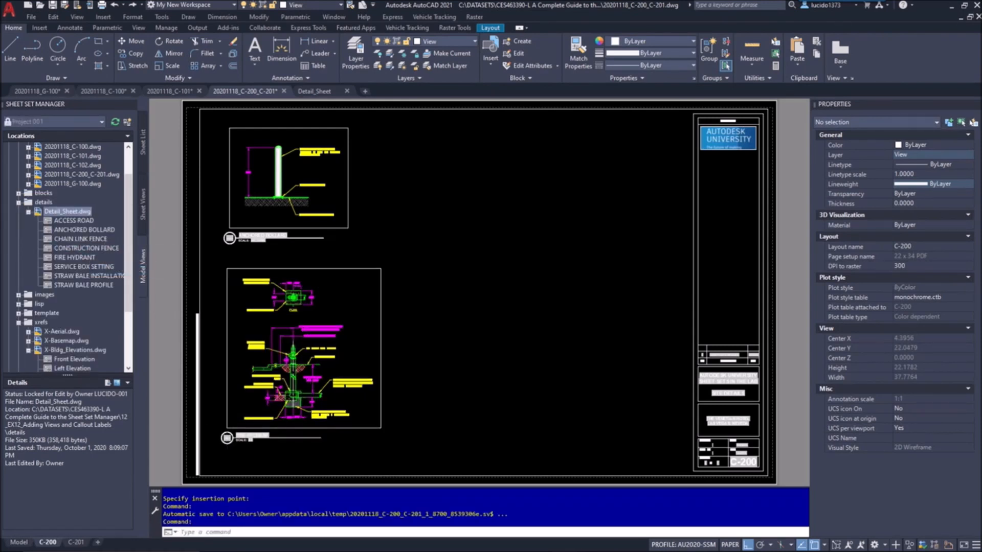
right_click(475, 255)
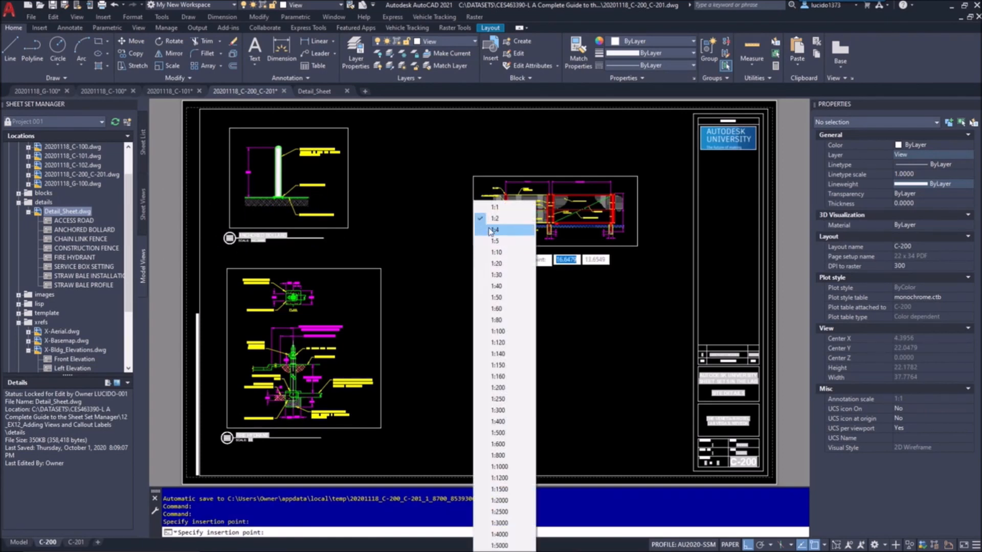
left_click(493, 208)
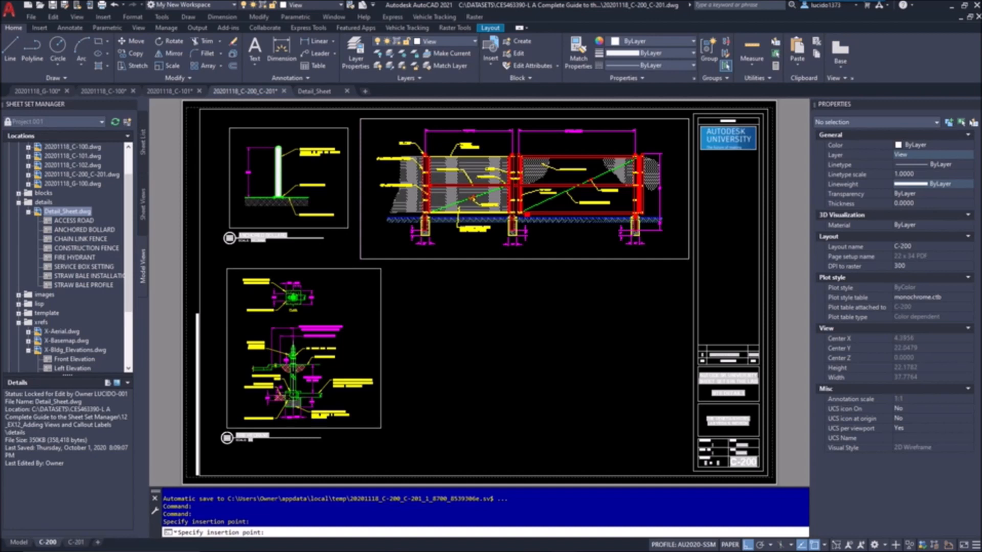
left_click(490, 209)
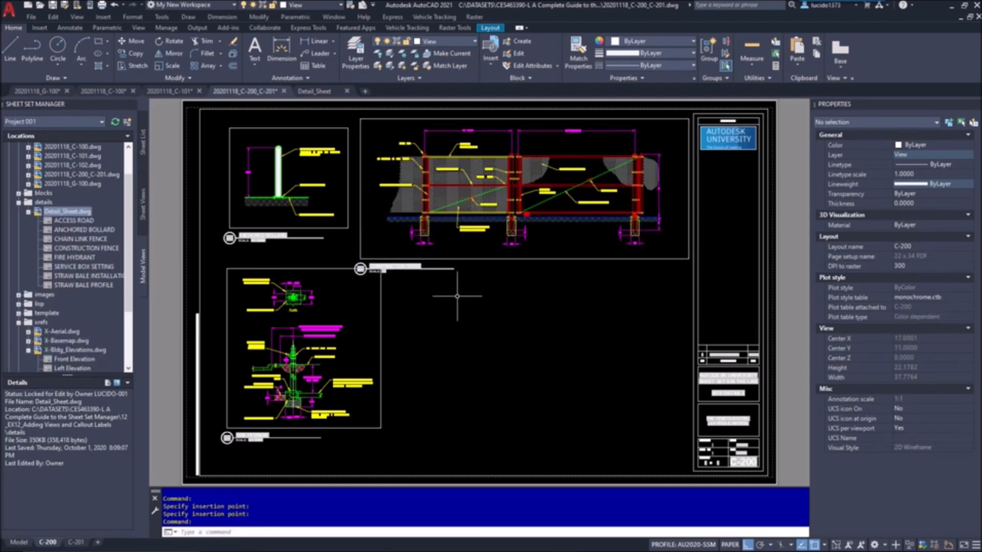
Step: Move the construction fence view label to the right so it sits under the middle of its viewport
type("m")
key("Return")
left_click(398, 266)
key("Return")
left_click(389, 281)
left_click(514, 298)
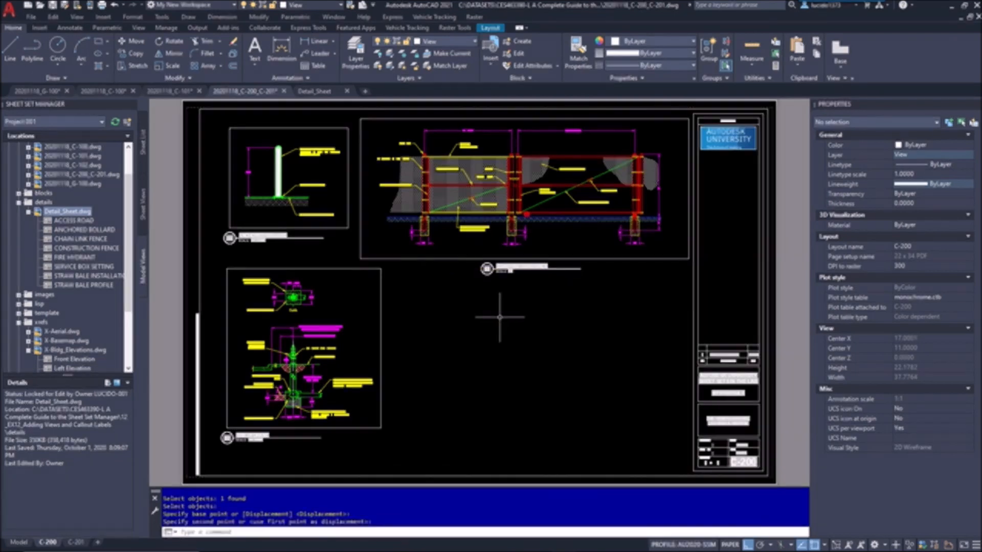
Step: Place the STRAW BALE PROFILE view at 1:1 scale on sheet C-200, below the construction fence detail
right_click(91, 287)
left_click(128, 309)
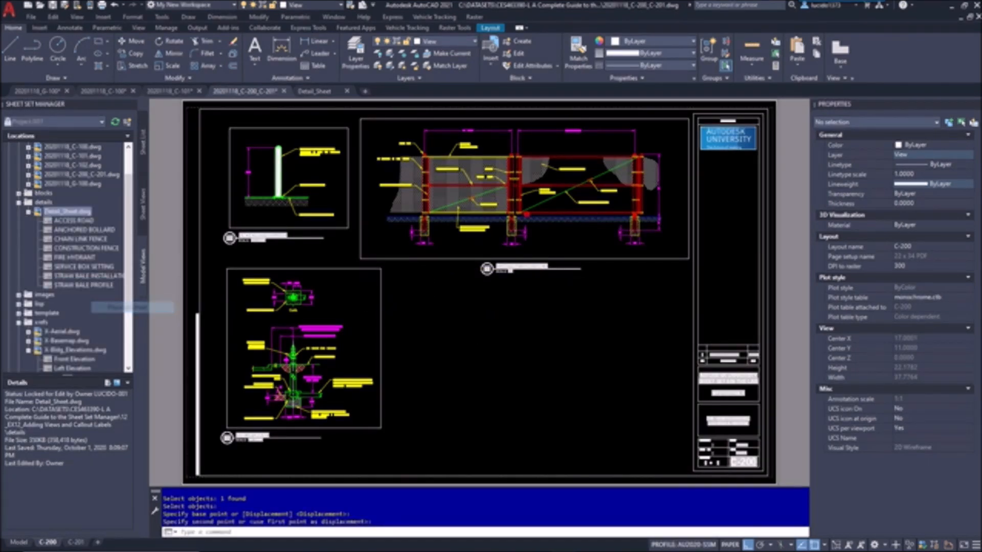
right_click(482, 396)
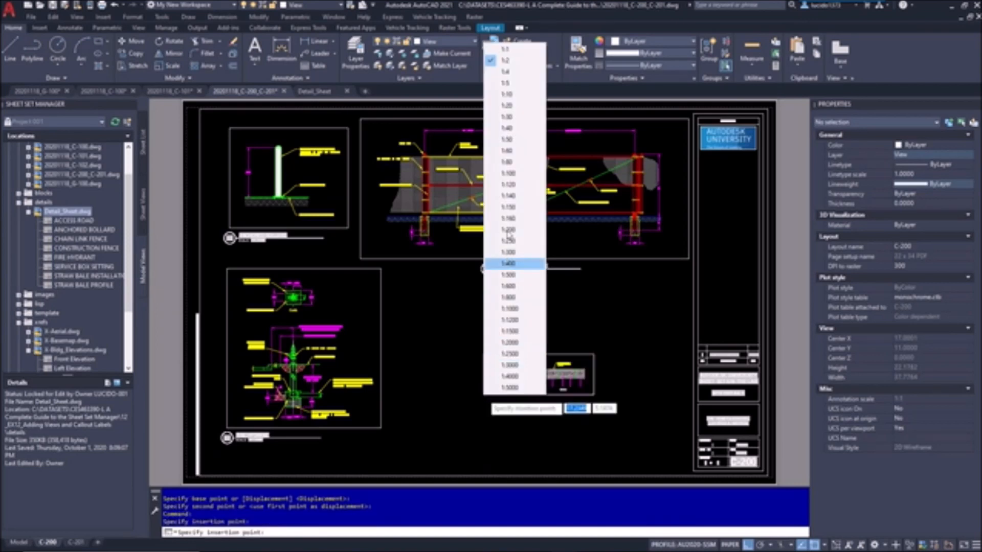
left_click(506, 49)
left_click(419, 398)
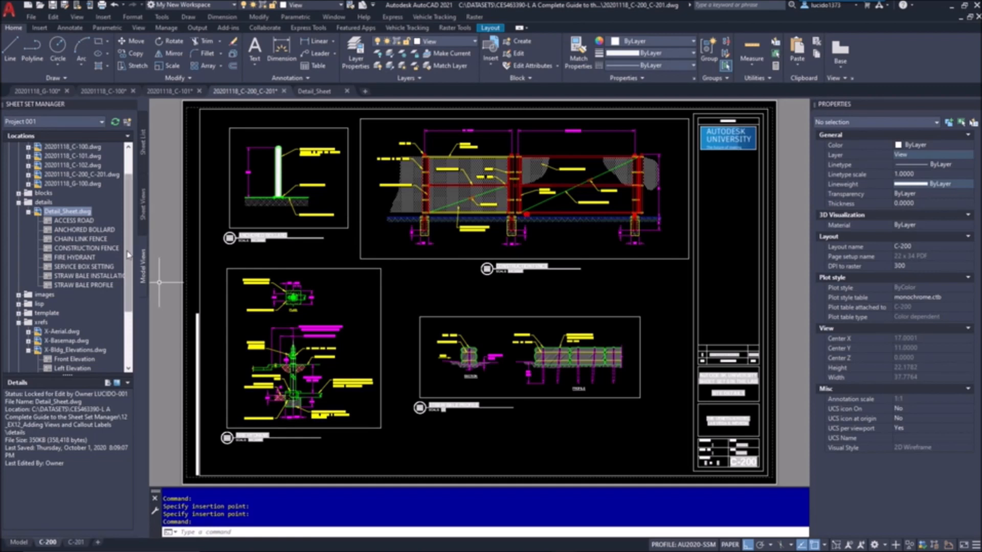
Step: Open sheet A-100 from the Architectural subset and fit the whole layout in view
left_click(144, 153)
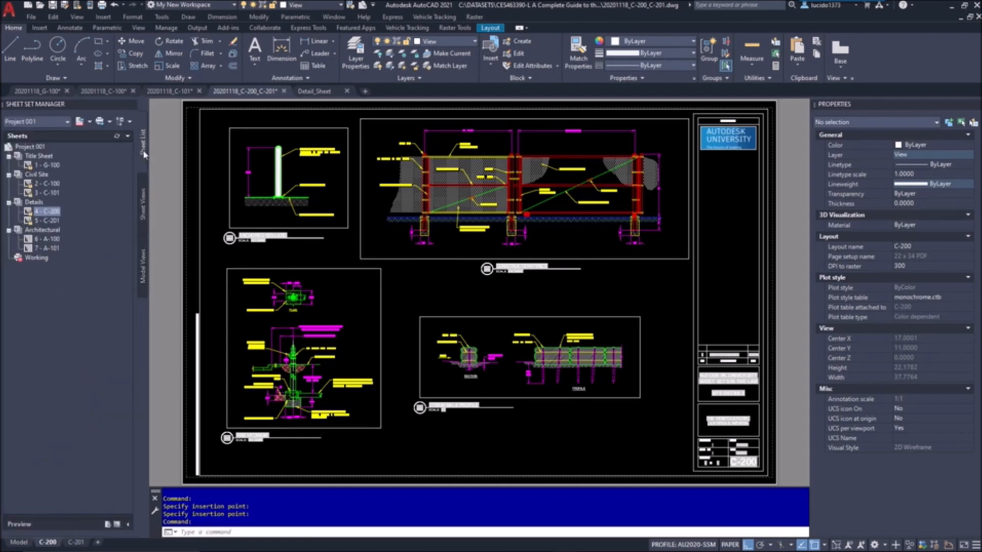
double_click(47, 239)
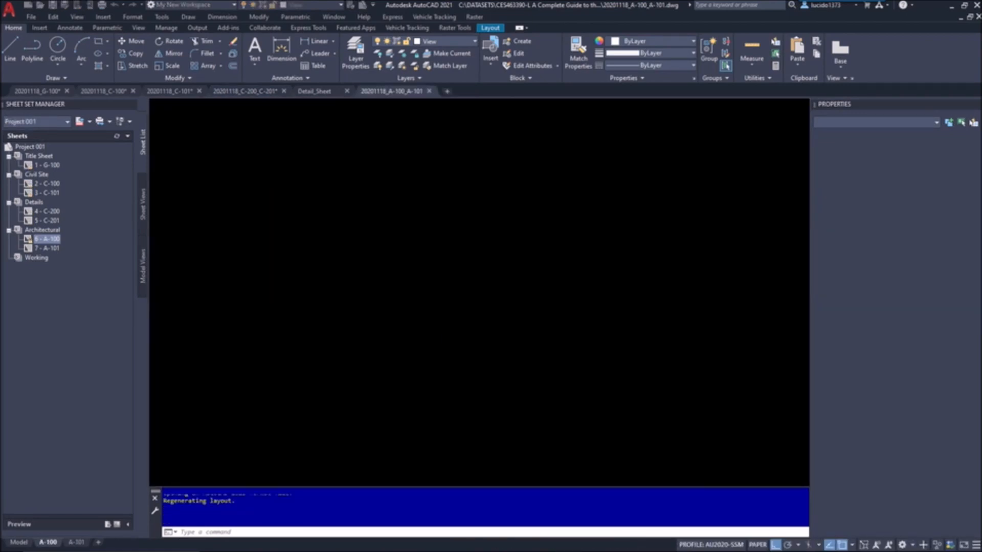
middle_click(452, 331)
middle_click(452, 332)
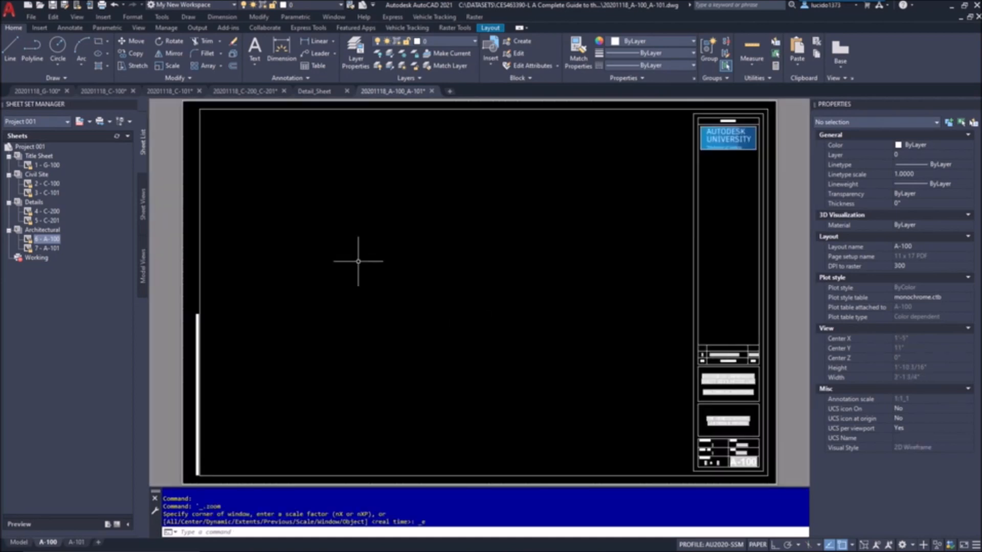
Step: Place the Front Elevation view from X-Bldg_Elevations.dwg at 3/32" = 1'-0" scale in the upper part of sheet A-100
left_click(141, 270)
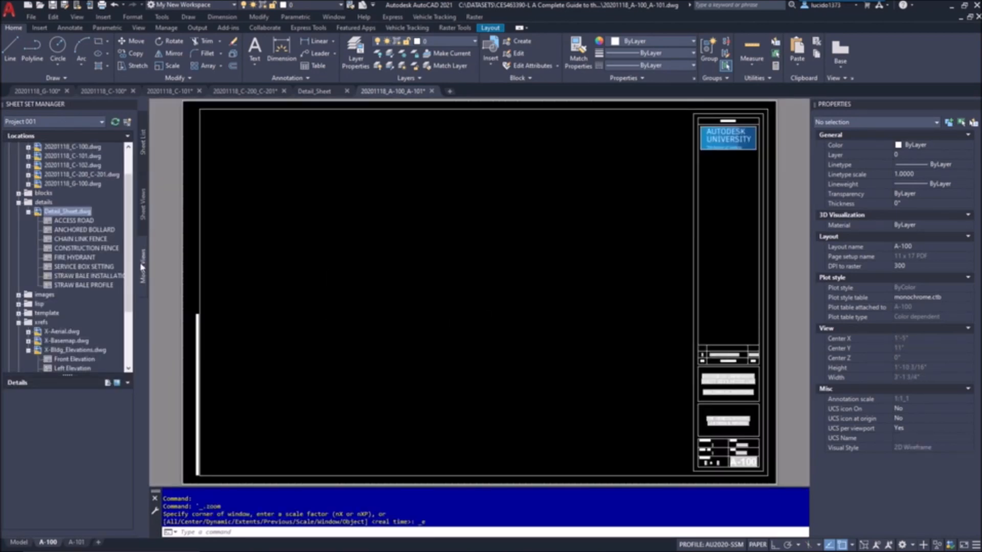
scroll(90, 202, "up", 2)
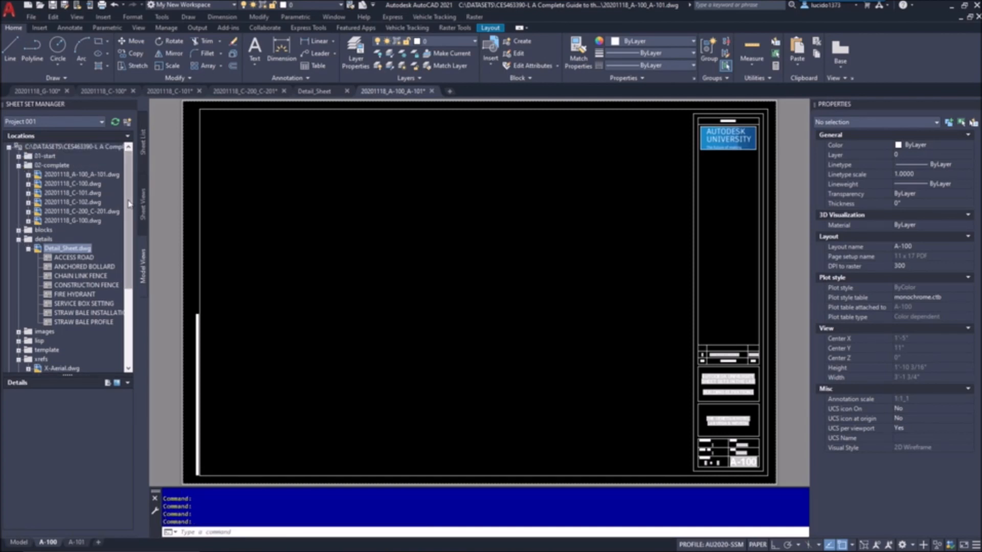
left_click_drag(129, 204, 137, 237)
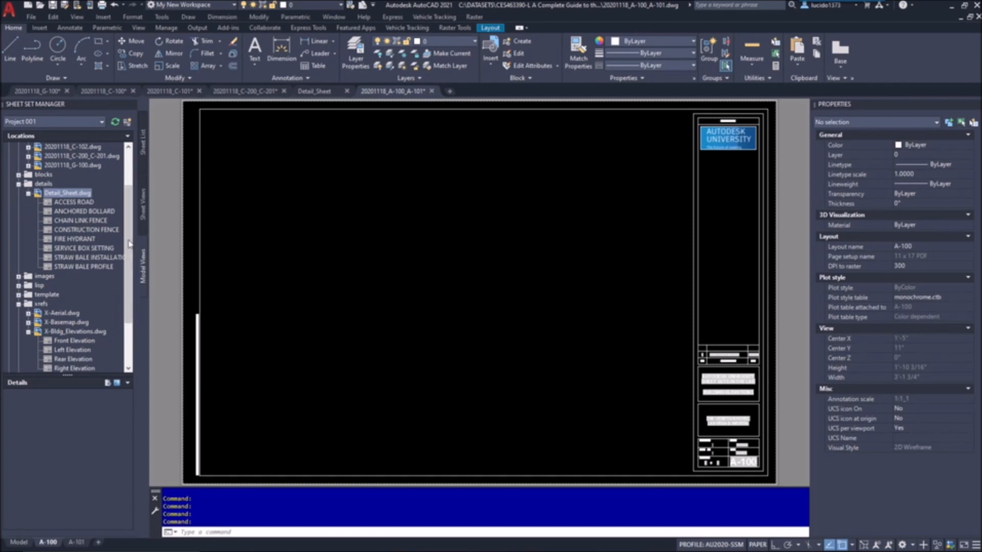
left_click_drag(128, 246, 127, 292)
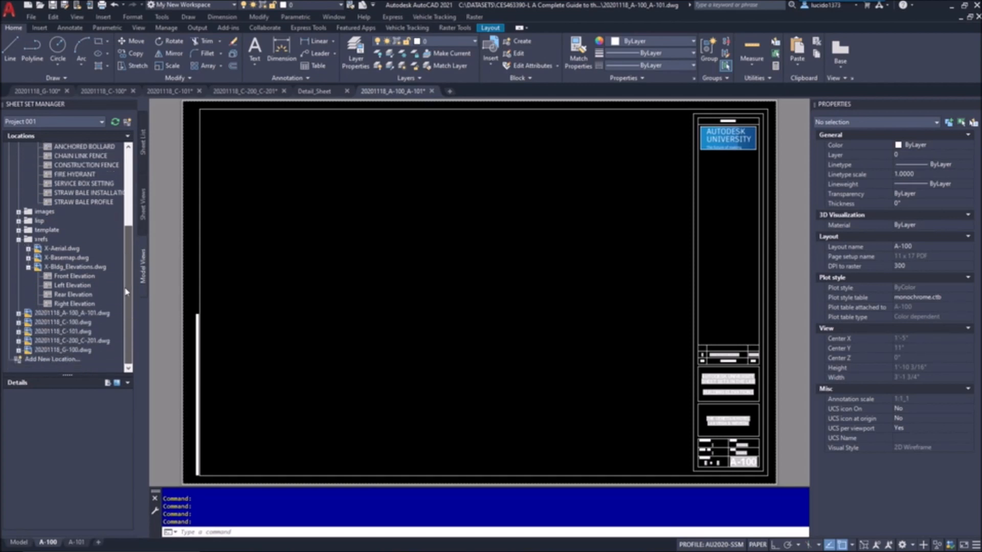
right_click(86, 280)
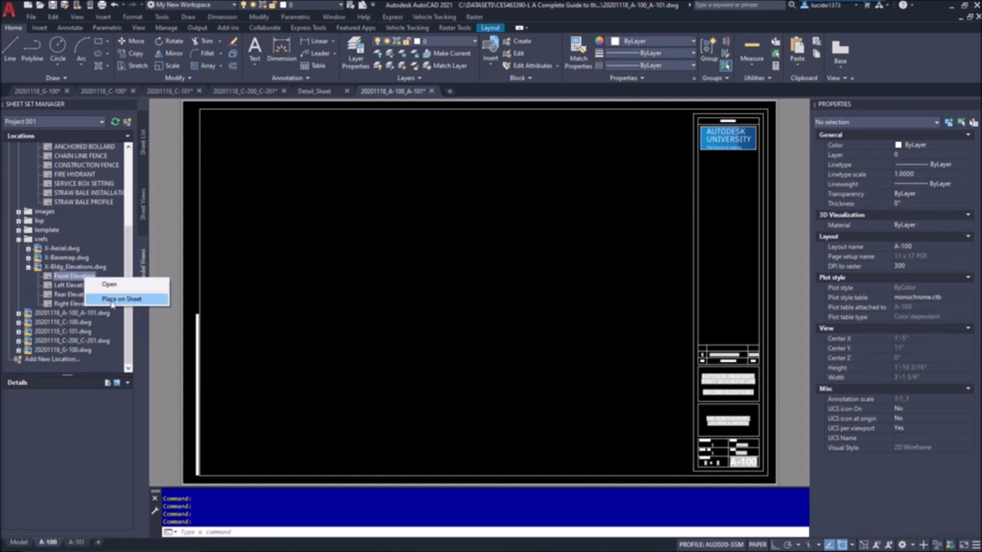
left_click(105, 298)
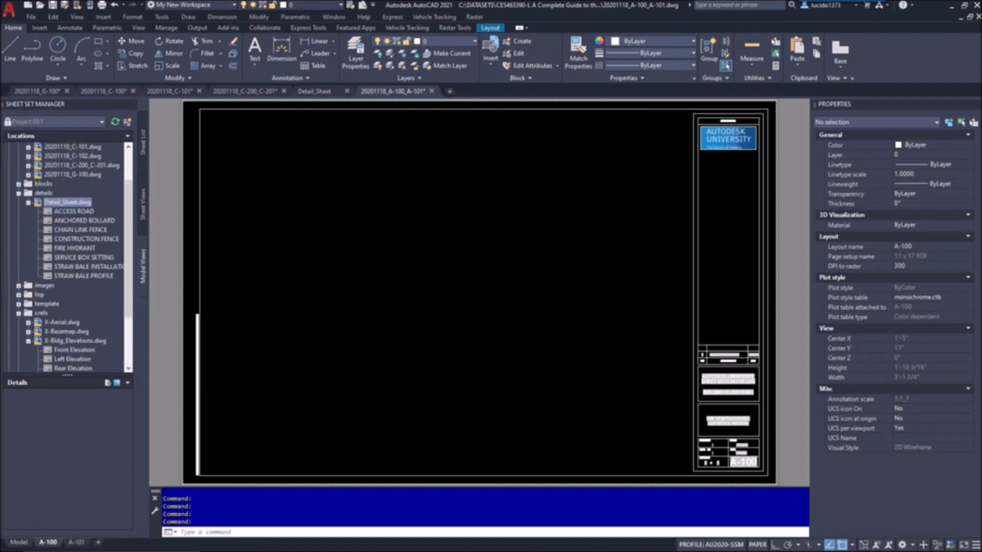
right_click(288, 288)
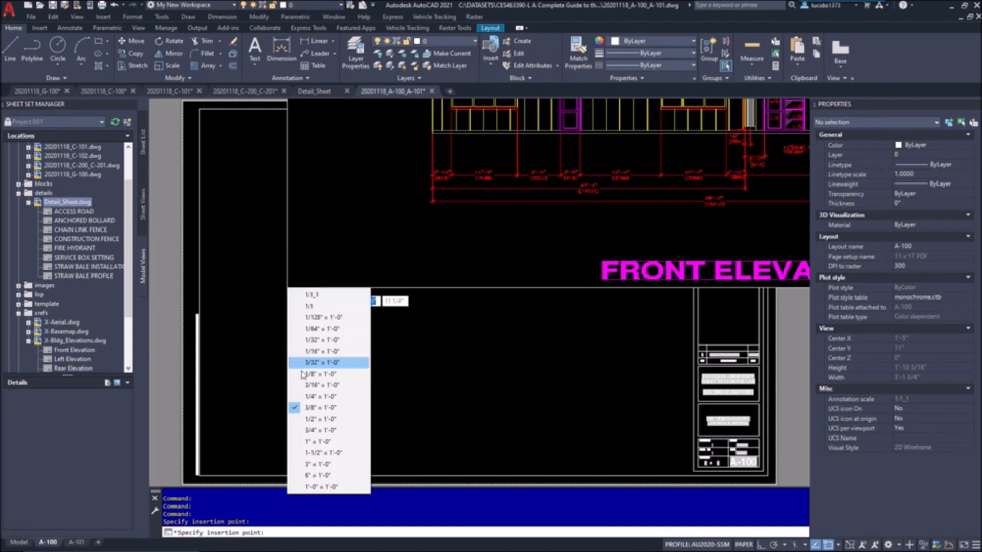
left_click(311, 419)
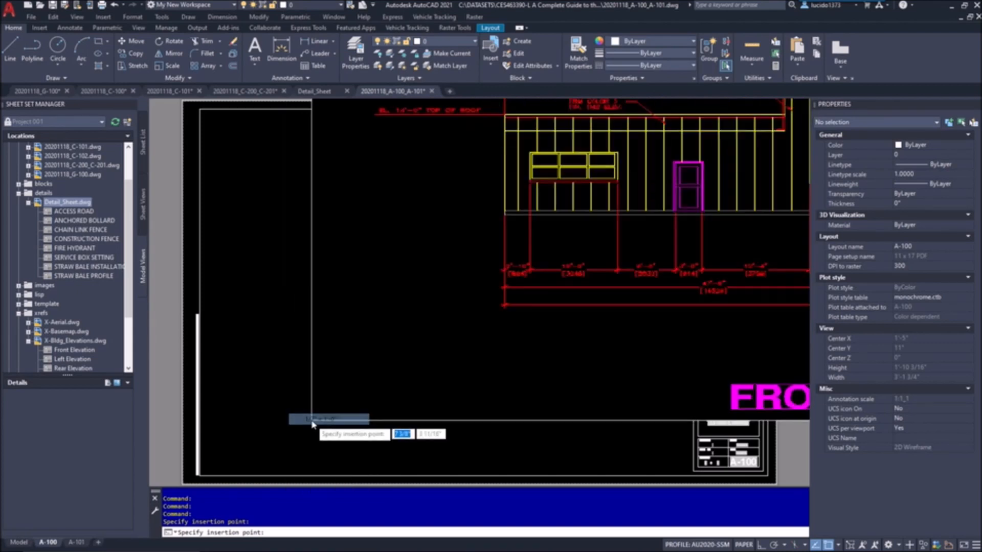
right_click(274, 281)
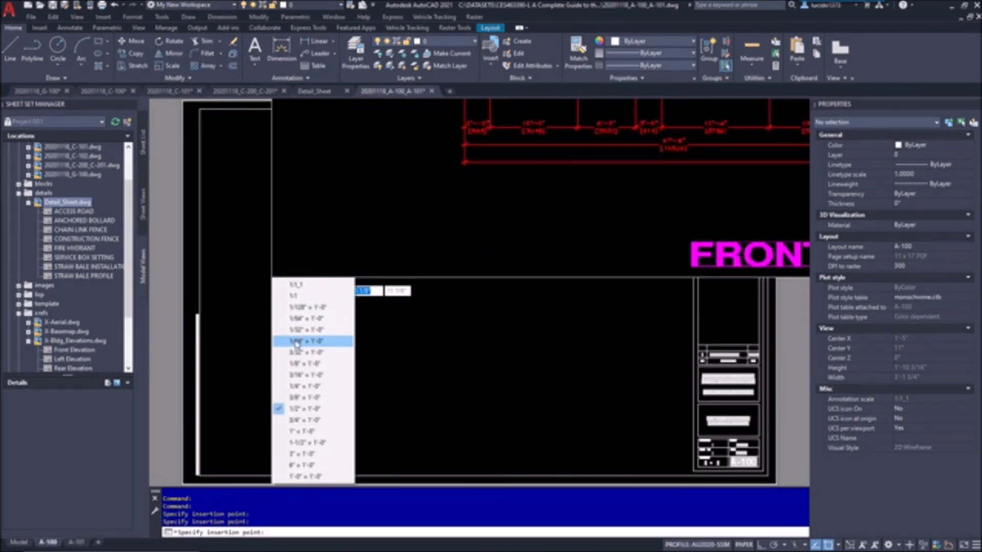
left_click(280, 352)
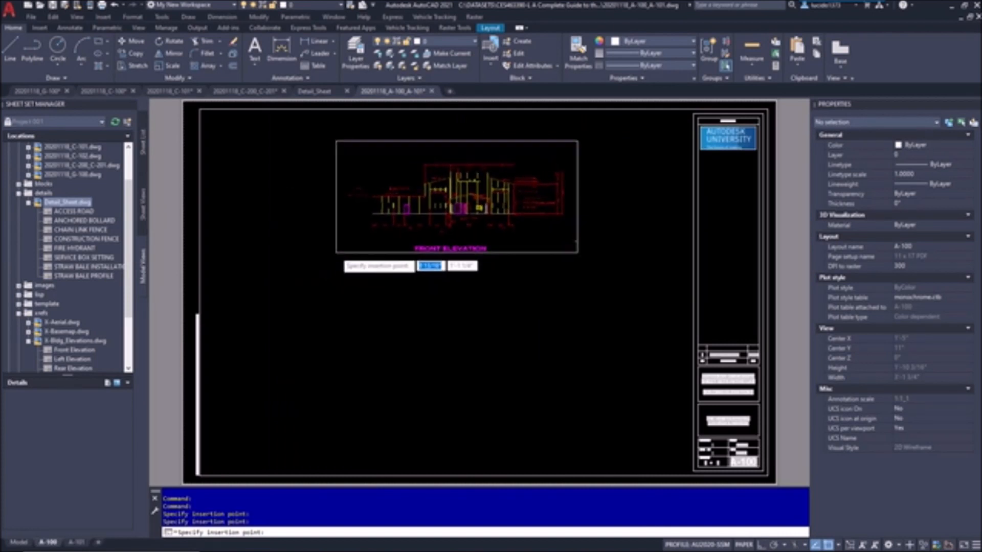
left_click(330, 249)
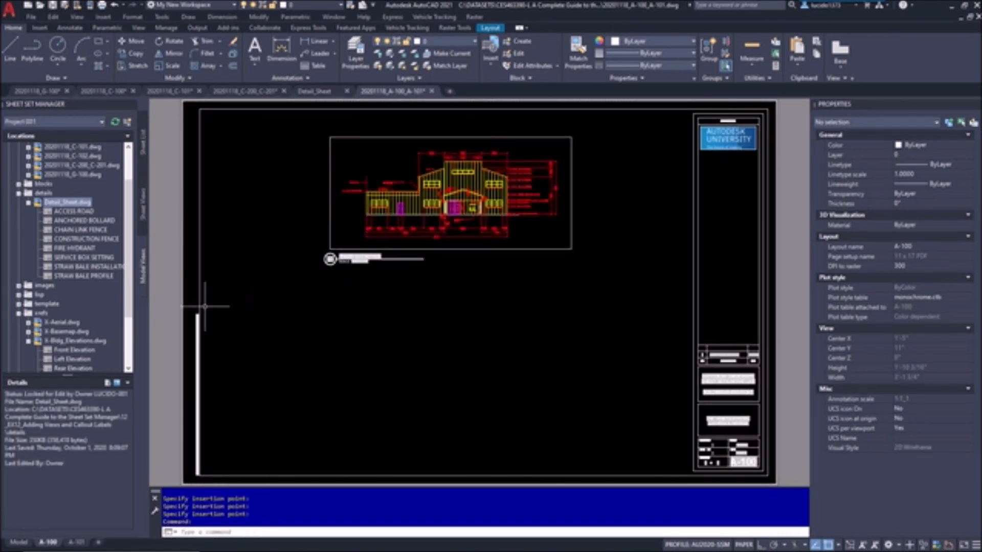
Step: Place the Rear Elevation view at 3/32" = 1'-0" scale on sheet A-100, below the front elevation
right_click(87, 369)
left_click(158, 390)
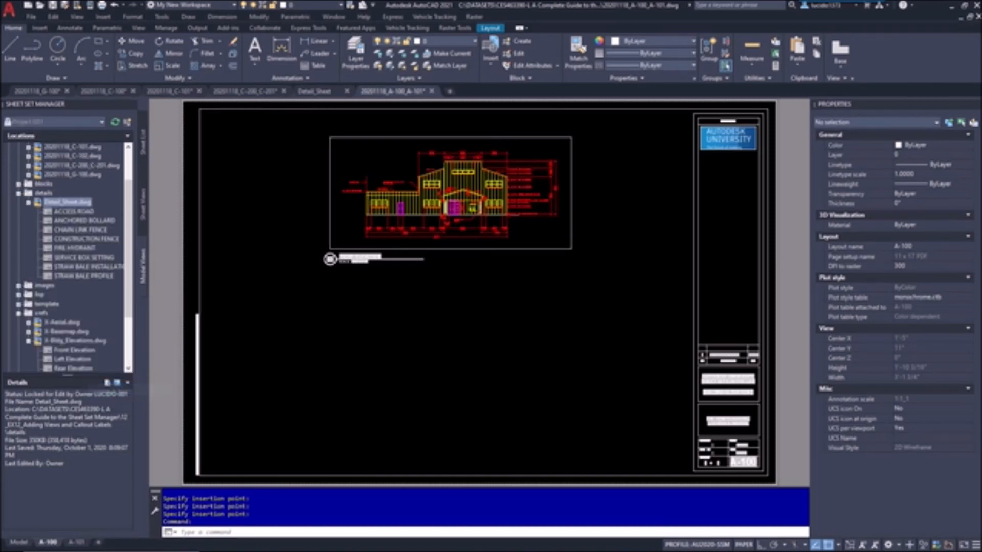
right_click(306, 341)
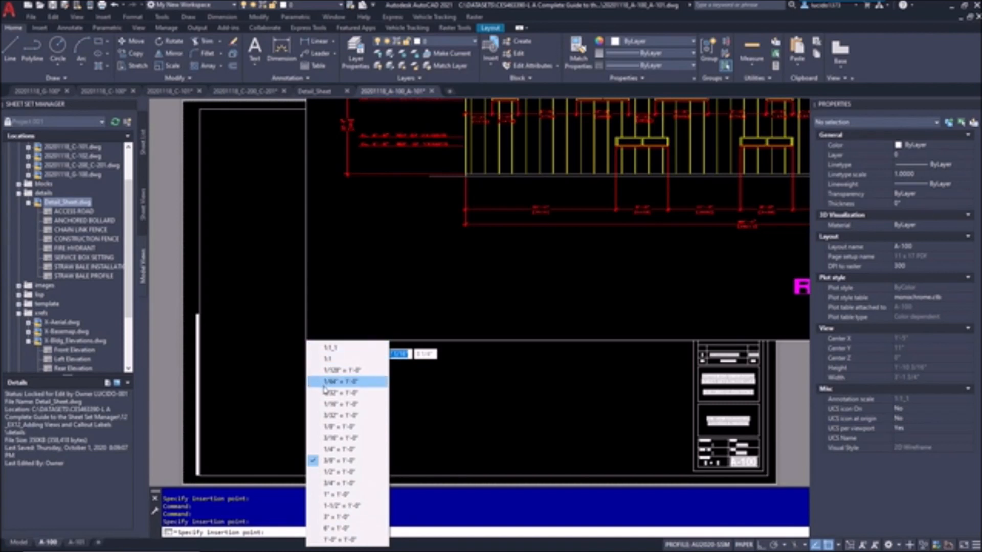
left_click(332, 415)
left_click(316, 422)
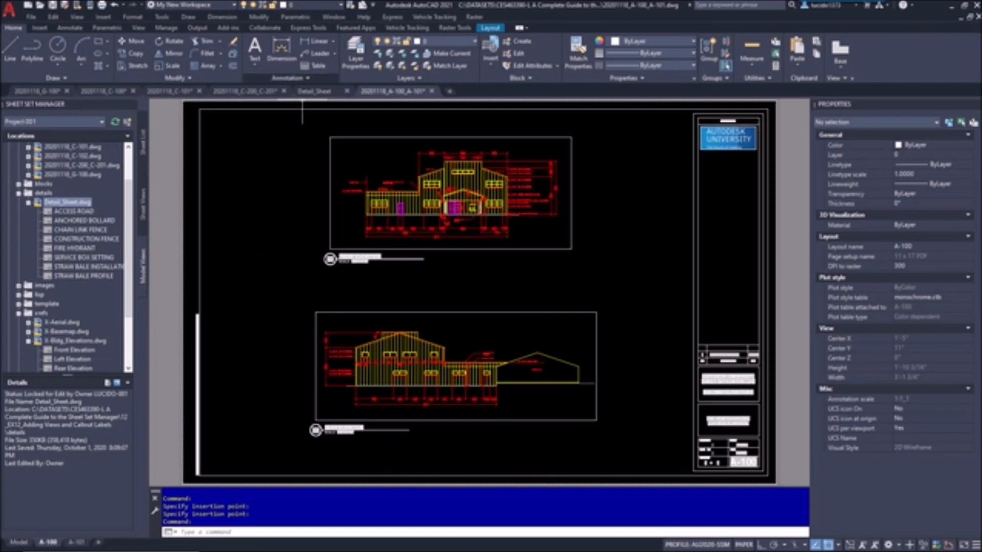
Step: Show the project's sheet views and expand the sheets A-100 and C-200 to check their placed views
left_click(143, 203)
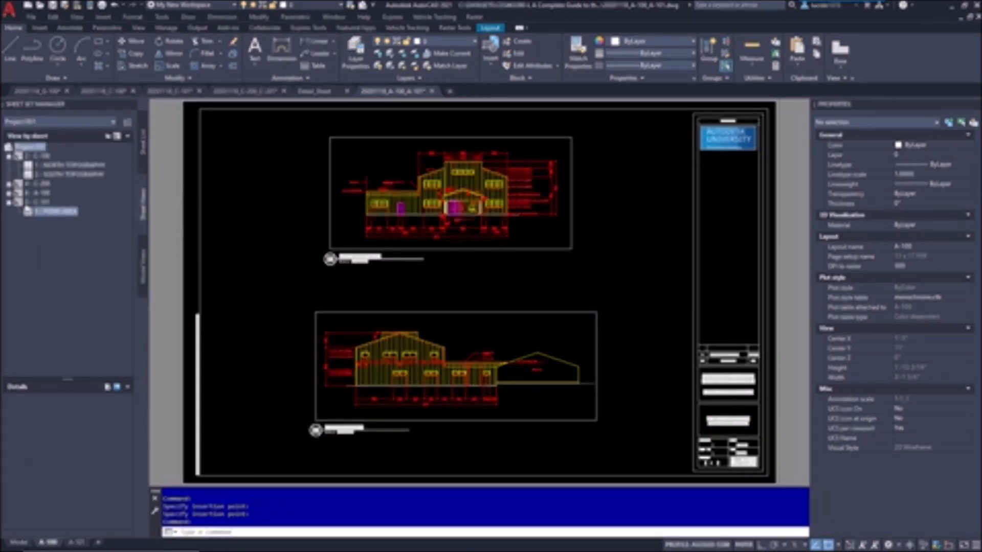
left_click(9, 193)
left_click(8, 184)
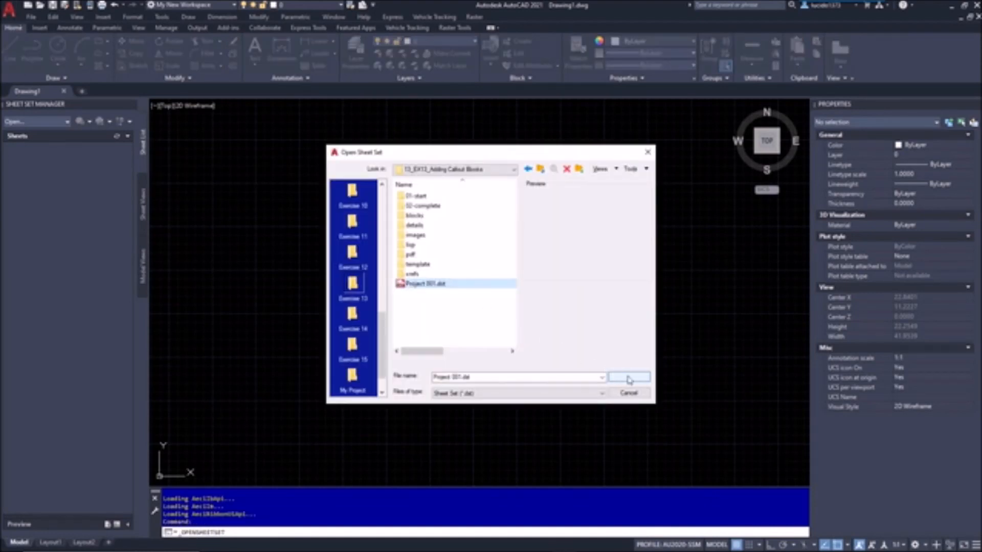
Step: Open the sheet set Project 001.dst from the 13_EX13_Adding Callout Blocks folder and review its model view locations and sheet views
left_click(629, 376)
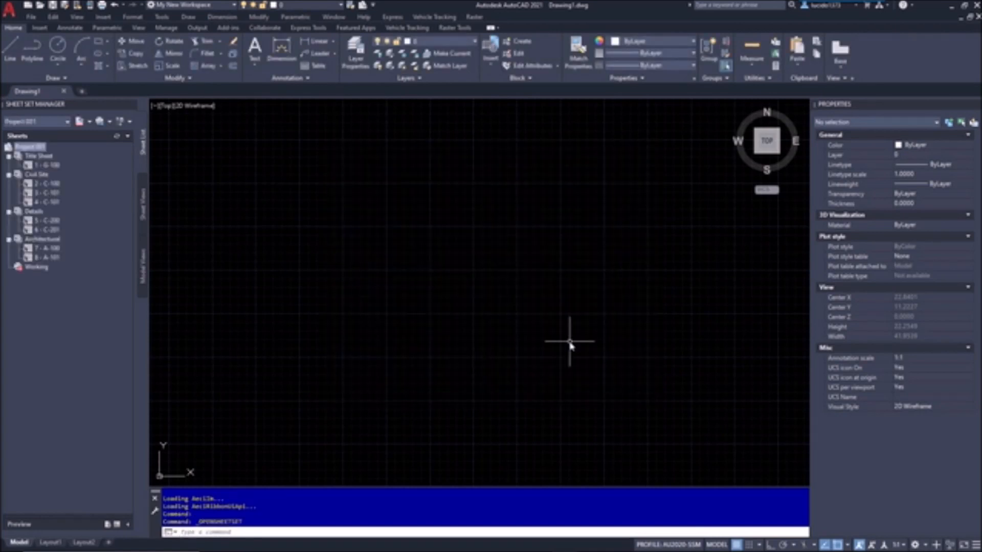
left_click(144, 202)
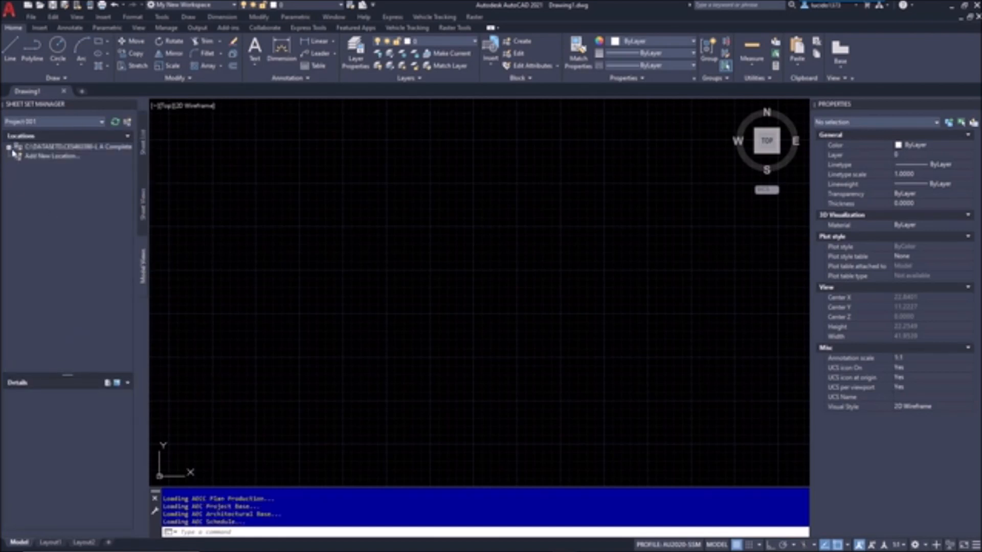
left_click(14, 153)
left_click(142, 162)
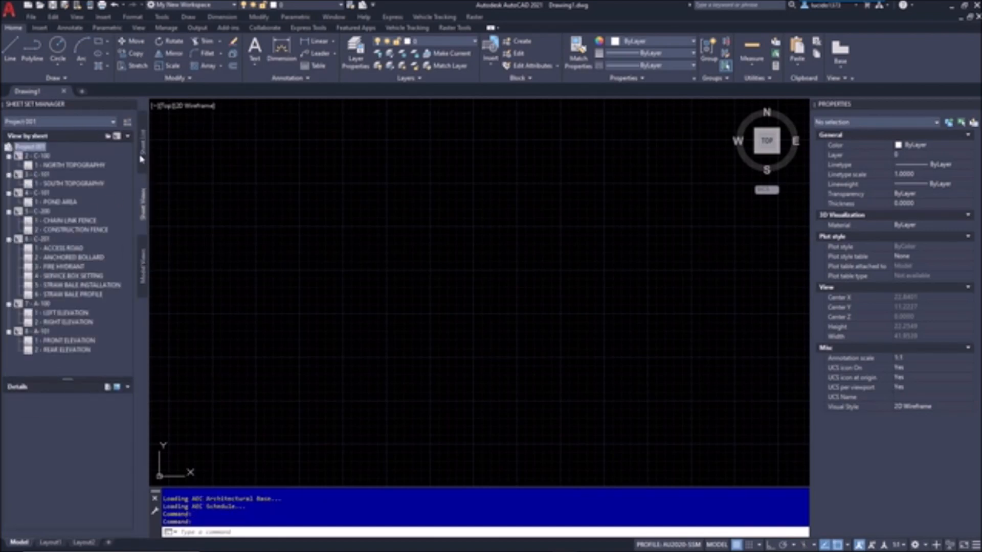
Step: Open title sheet G-100 from the sheet list and fit the whole layout in view
left_click(143, 155)
double_click(53, 167)
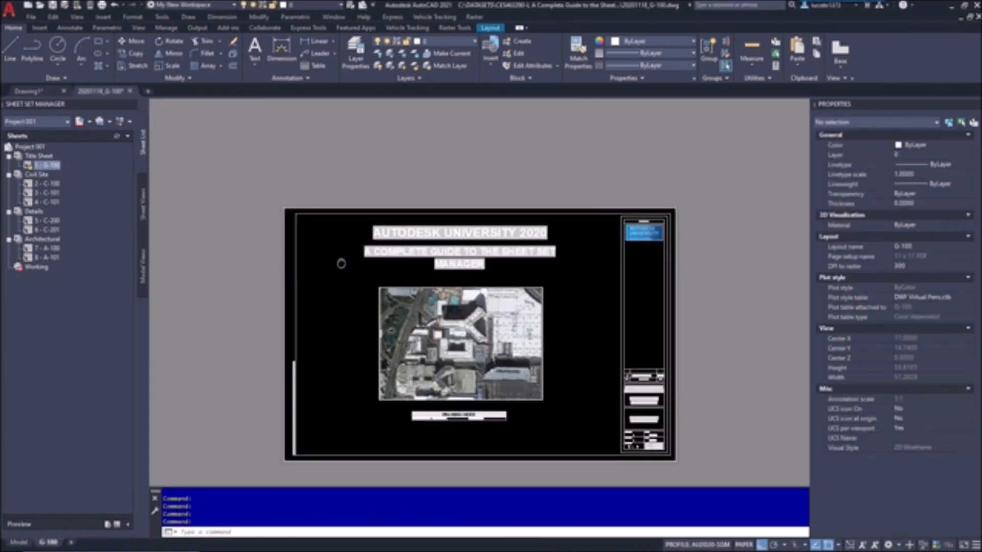
middle_click(342, 262)
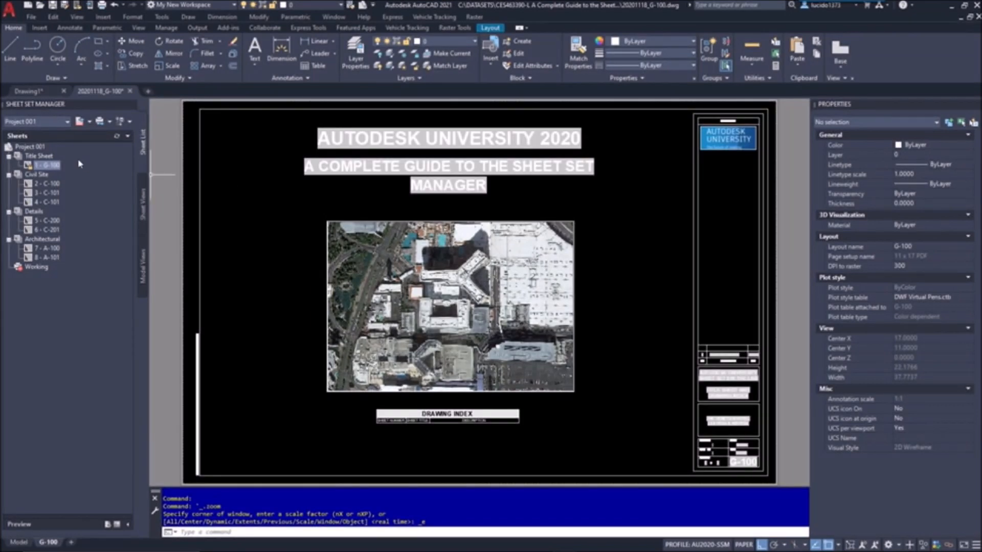
Step: Check the callout blocks entry in the Project 001 sheet set properties, leaving the properties without changes
right_click(43, 150)
left_click(97, 284)
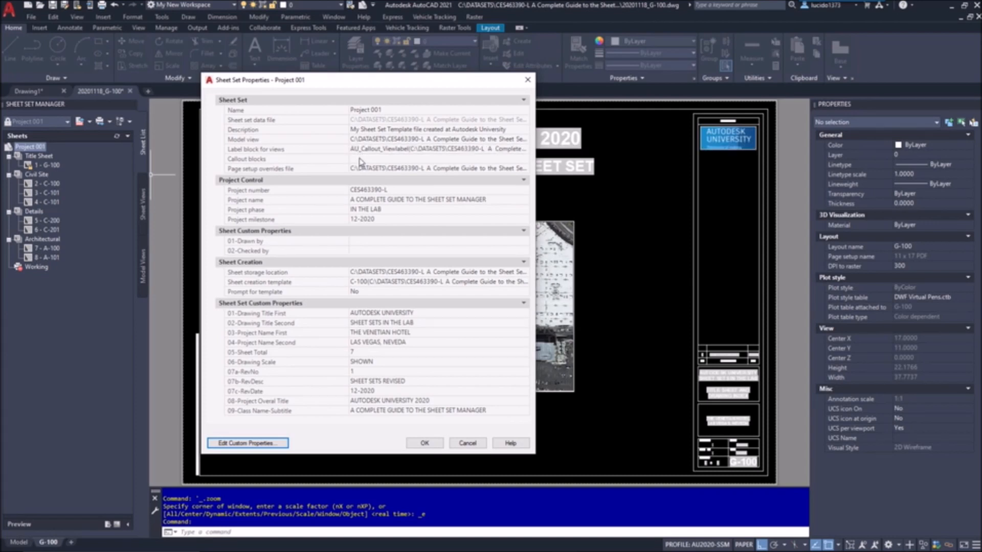
left_click(467, 443)
Step: Open CalloutBlocks_Standard.dwg from the blocks folder of the model view locations and look over its callout blocks
left_click(146, 263)
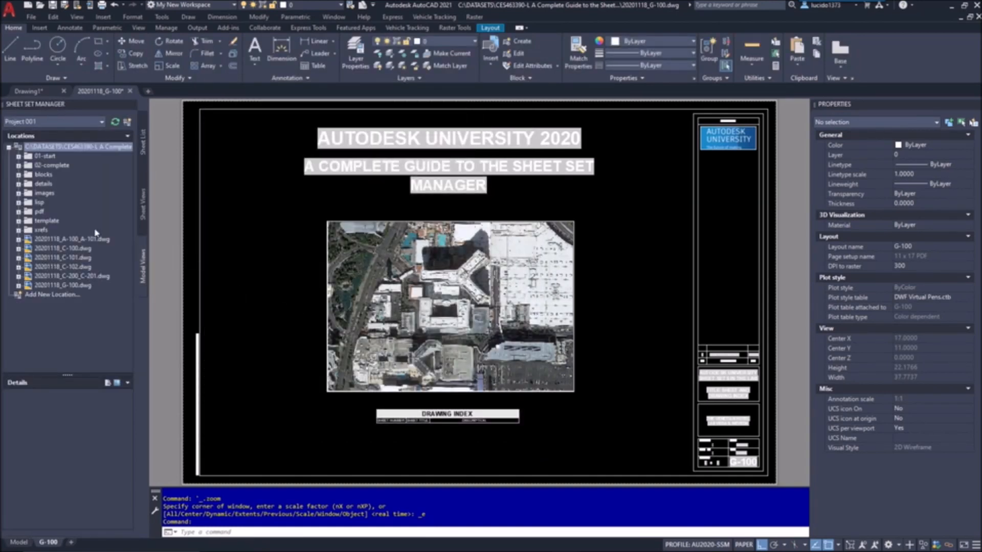
left_click(18, 174)
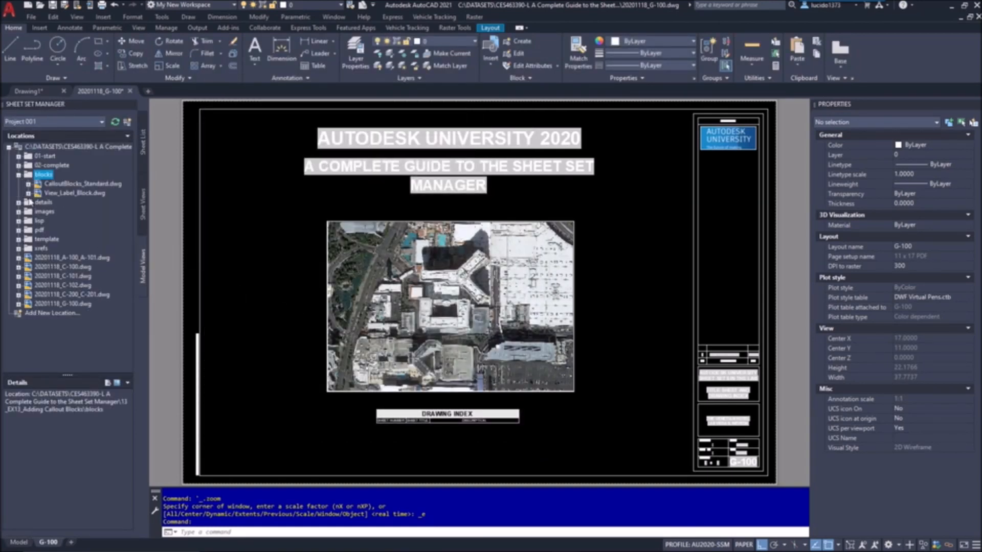
left_click(82, 183)
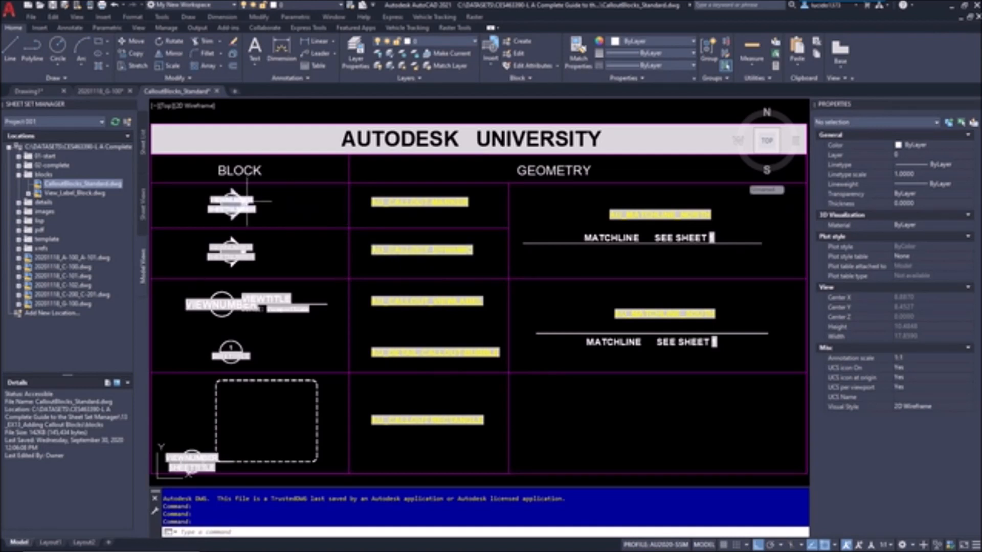
middle_click_drag(451, 218, 521, 198)
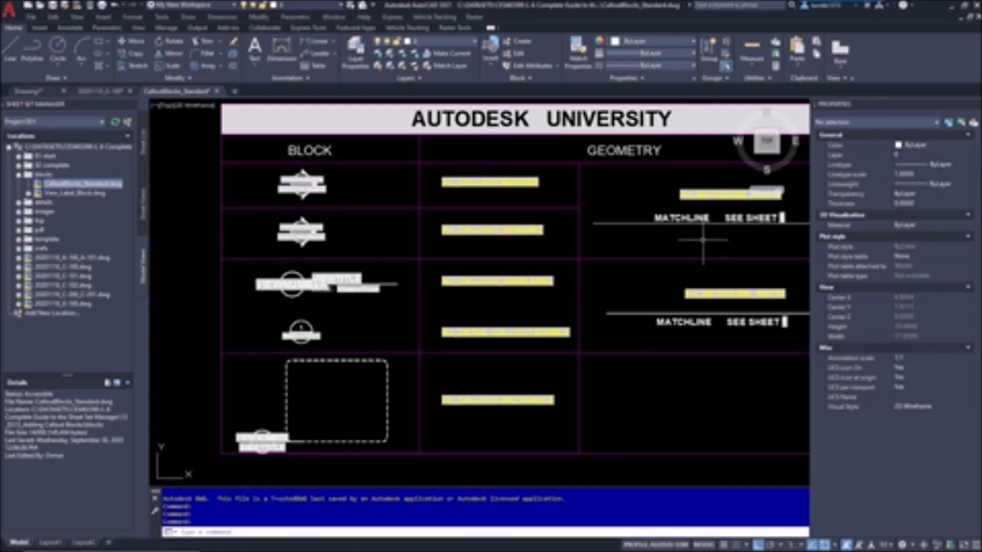
Step: Open the list of callout blocks in the Project 001 sheet set properties
left_click(141, 277)
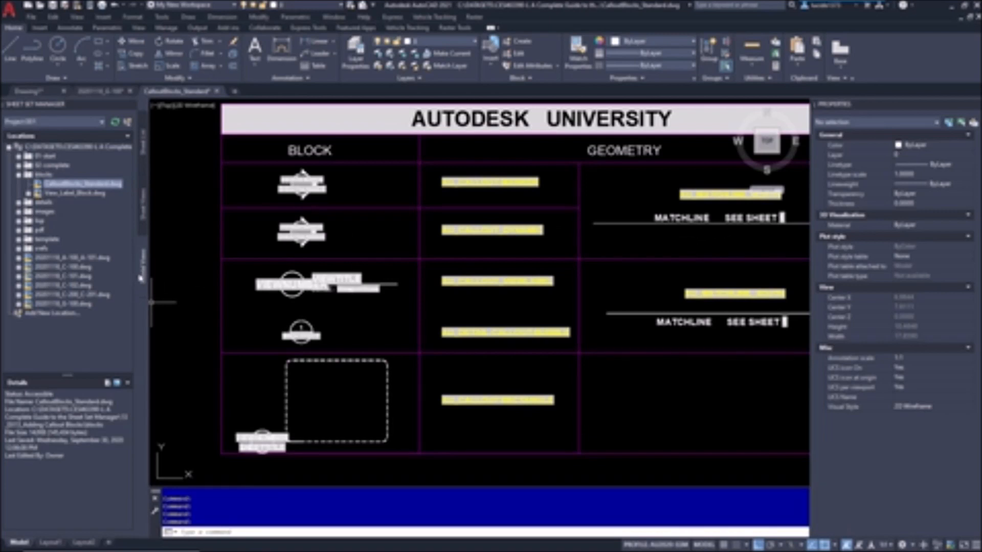
left_click(143, 148)
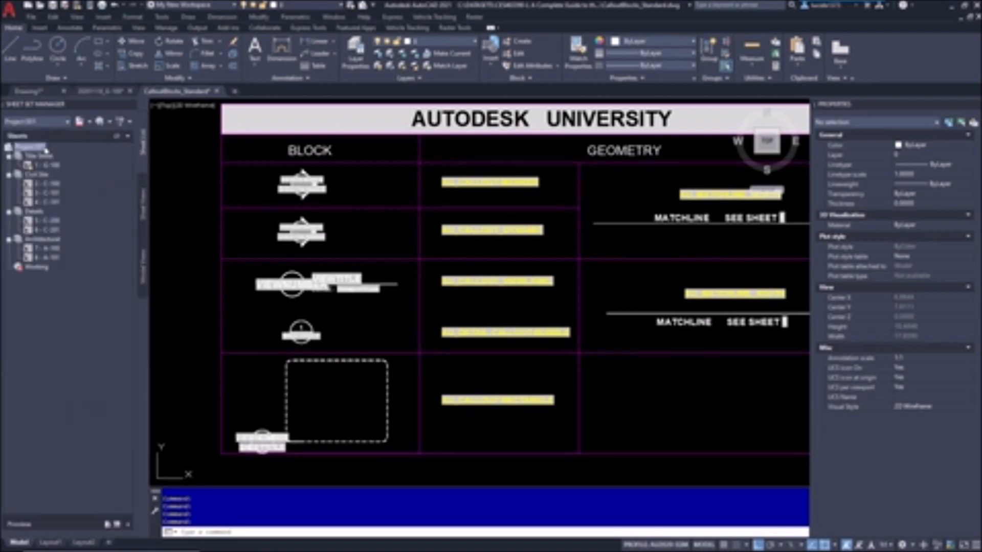
right_click(46, 150)
left_click(77, 284)
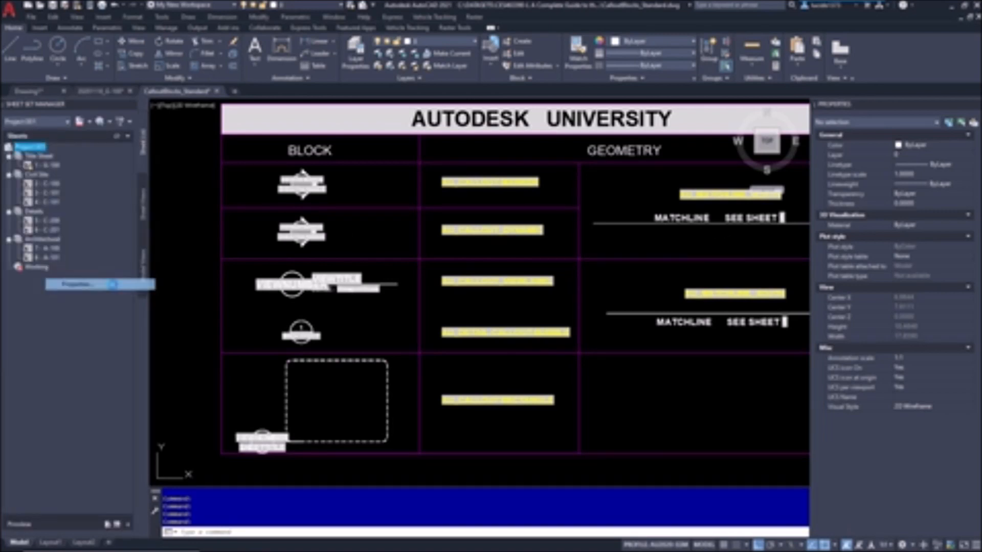
left_click(364, 160)
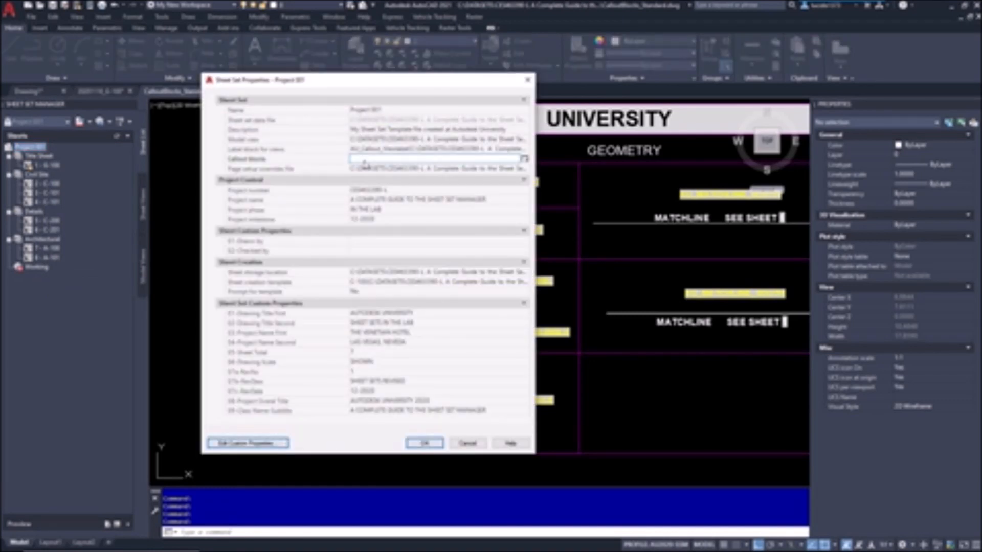
left_click(525, 159)
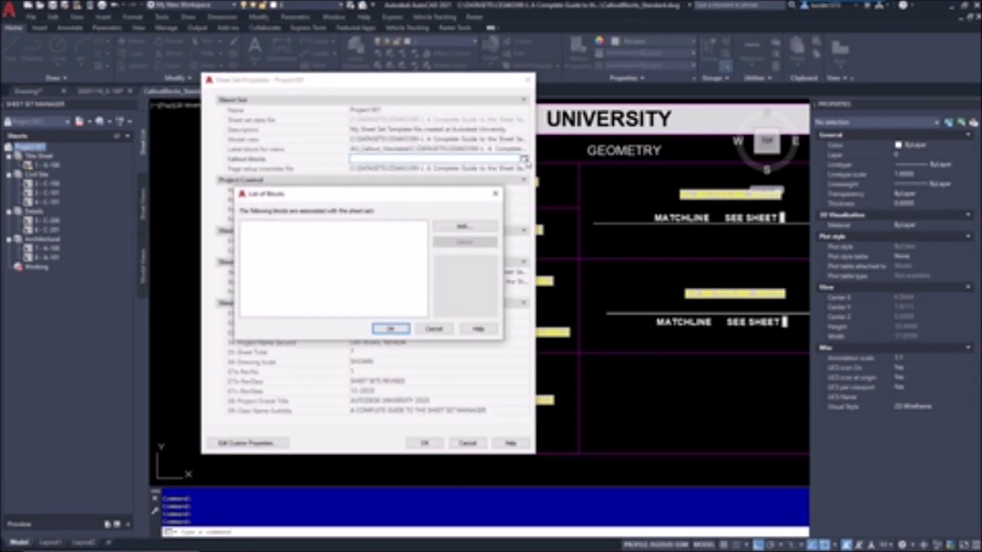
Step: Start adding a callout block, choosing CalloutBlocks_Standard.dwg from the Exercise 13 blocks folder as its source drawing
left_click(461, 225)
left_click(394, 222)
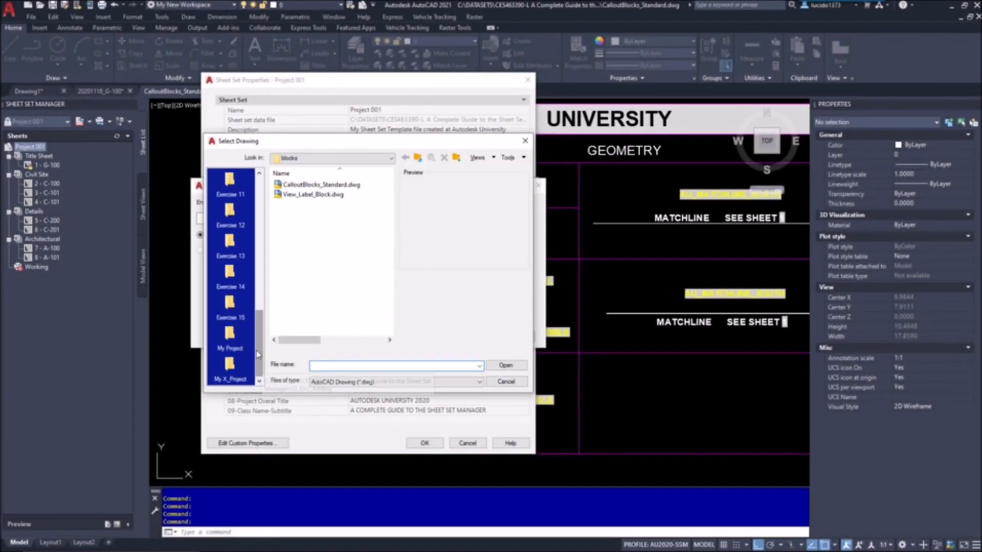
left_click(231, 241)
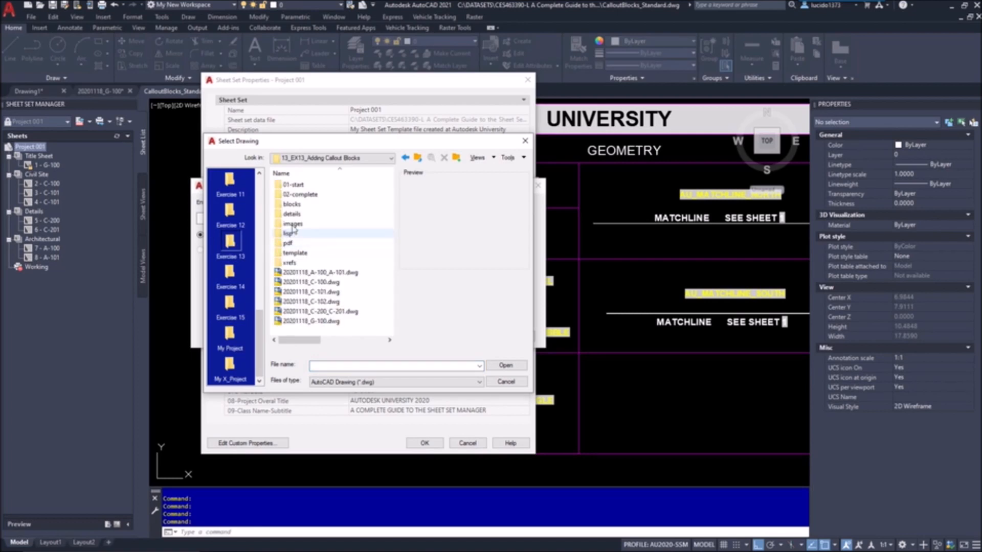
double_click(292, 204)
left_click(318, 185)
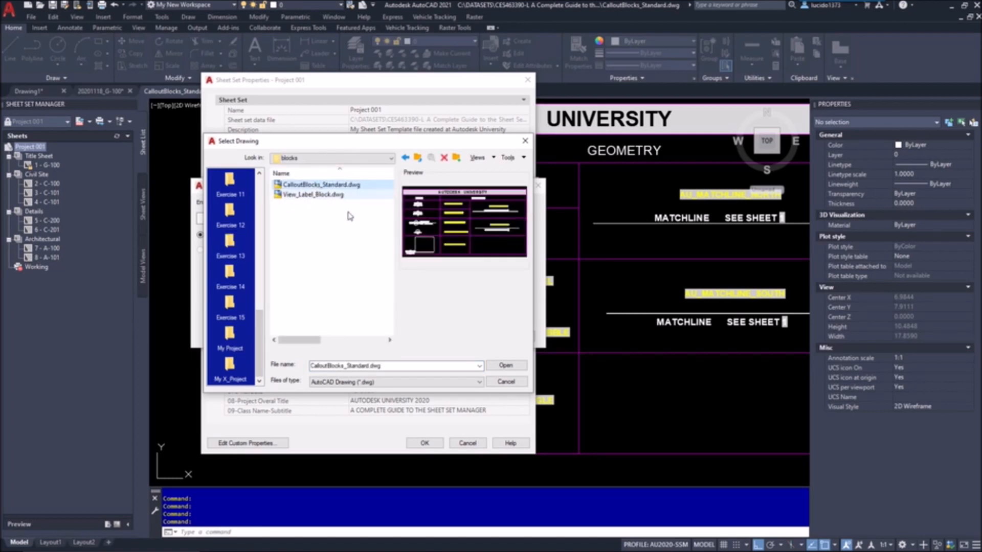
left_click(505, 365)
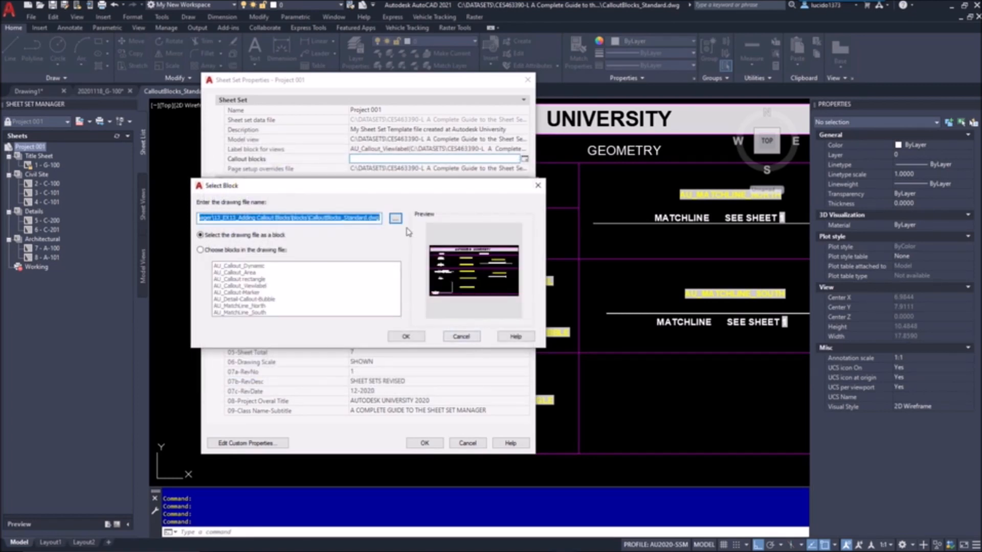
Step: Add the rectangle, area, dynamic, marker, detail bubble and north and south matchline blocks as callout blocks and save the sheet set properties
left_click(328, 214)
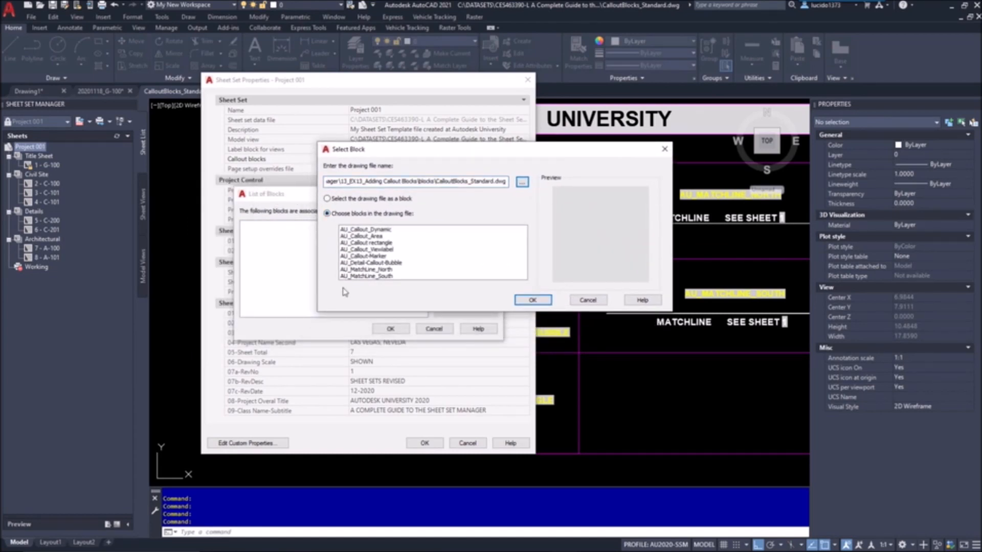
left_click(380, 244)
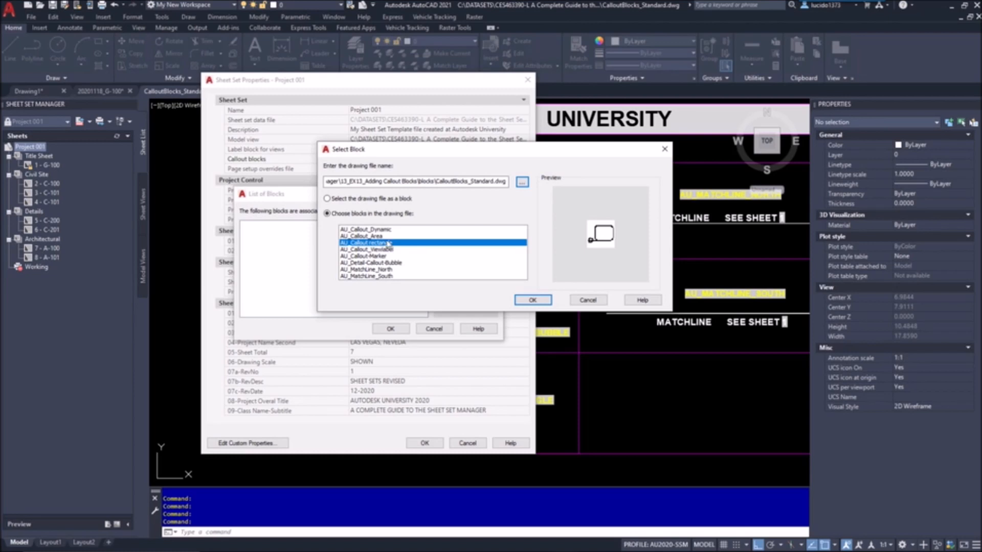
key("shift+Up")
key("shift+Up")
mouse_move(380, 259)
left_mouse_down("ctrl")
mouse_move(394, 270)
mouse_move(387, 278)
mouse_move(408, 286)
left_mouse_up("ctrl")
left_click(532, 301)
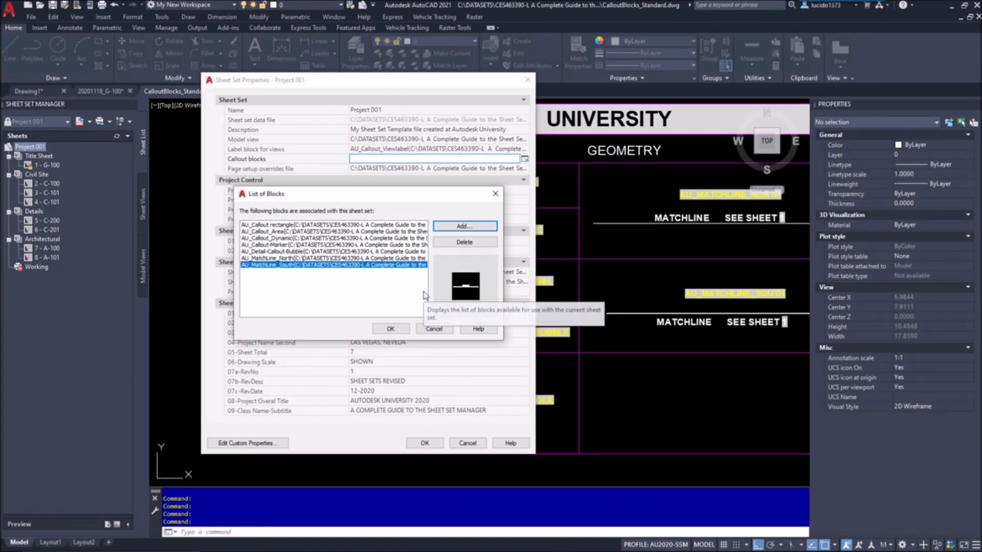
left_click(391, 330)
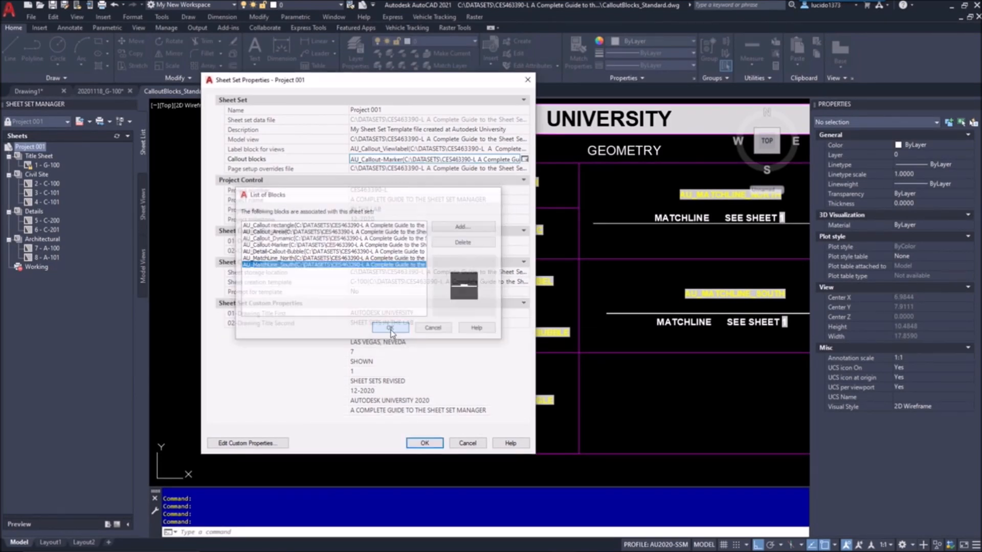
left_click(439, 444)
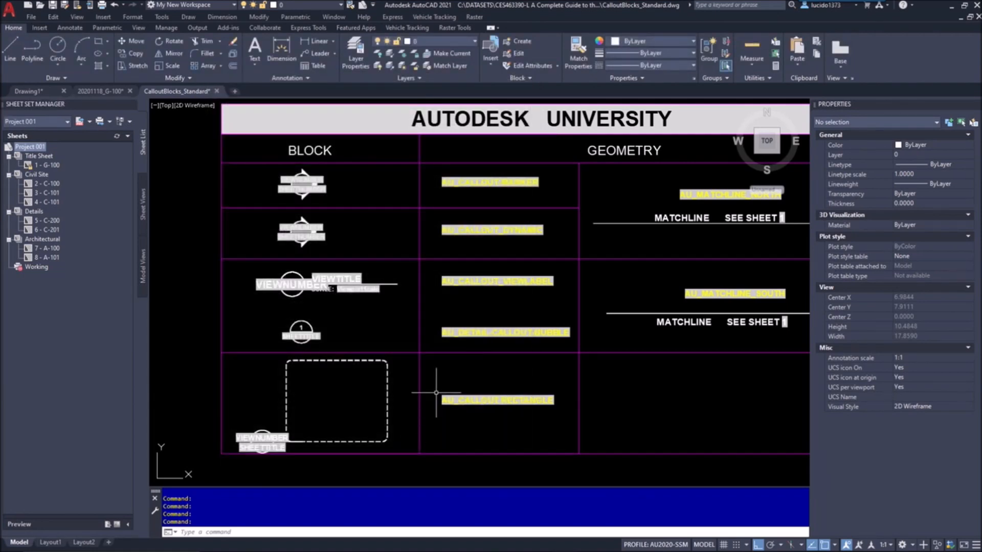
Step: Open title sheet G-100 and select the DESCRIPTION header cell in the drawing index table
double_click(37, 166)
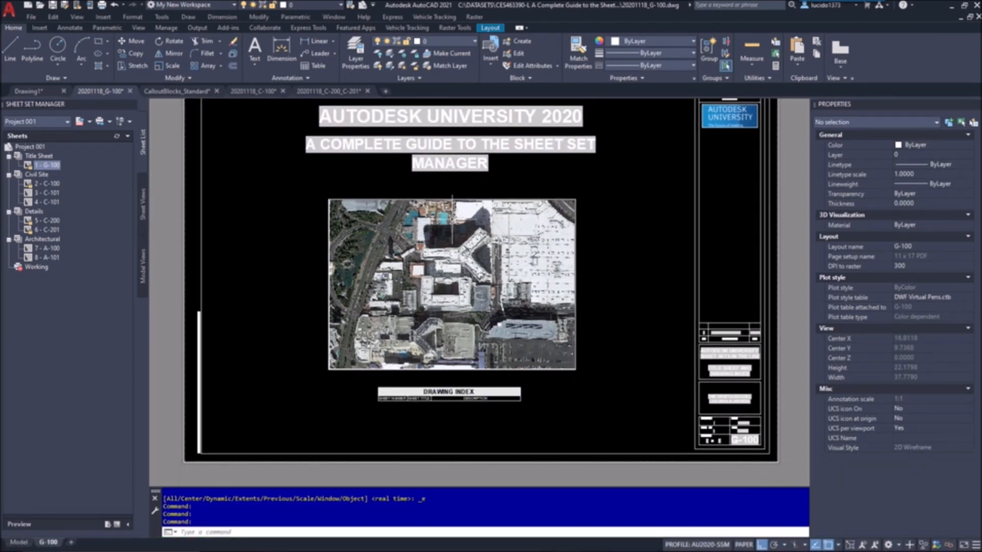
scroll(444, 389, "up", 2)
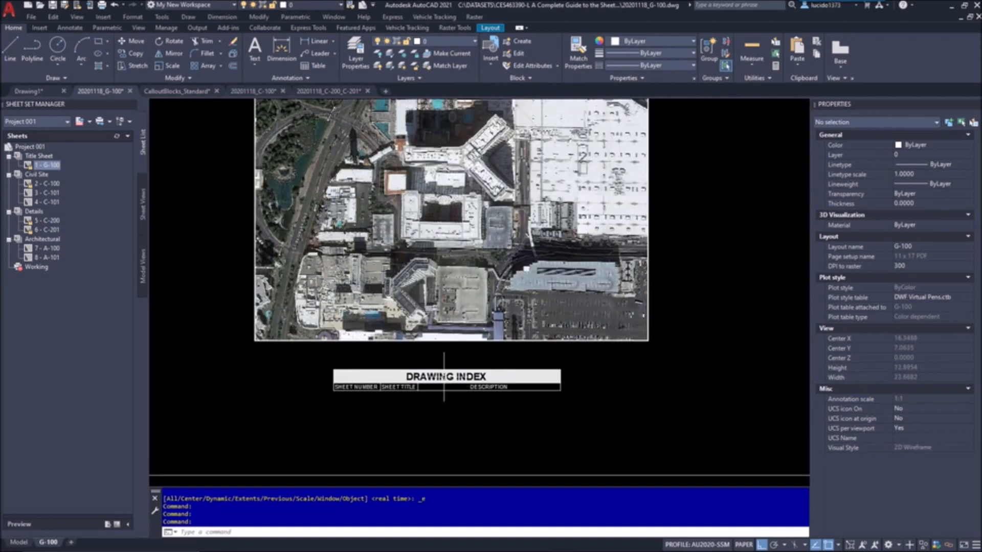
middle_click_drag(445, 387, 449, 334)
left_click(448, 335)
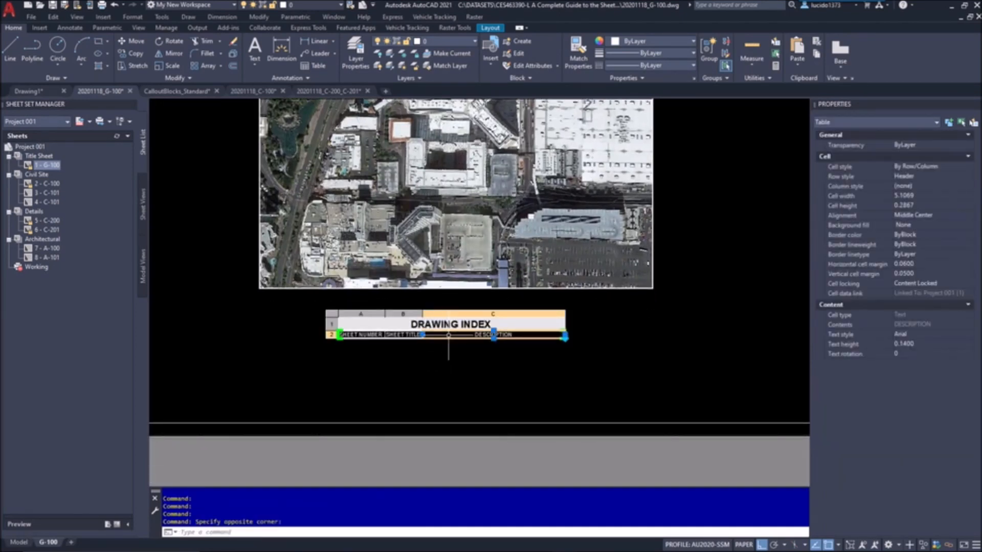
left_click(628, 54)
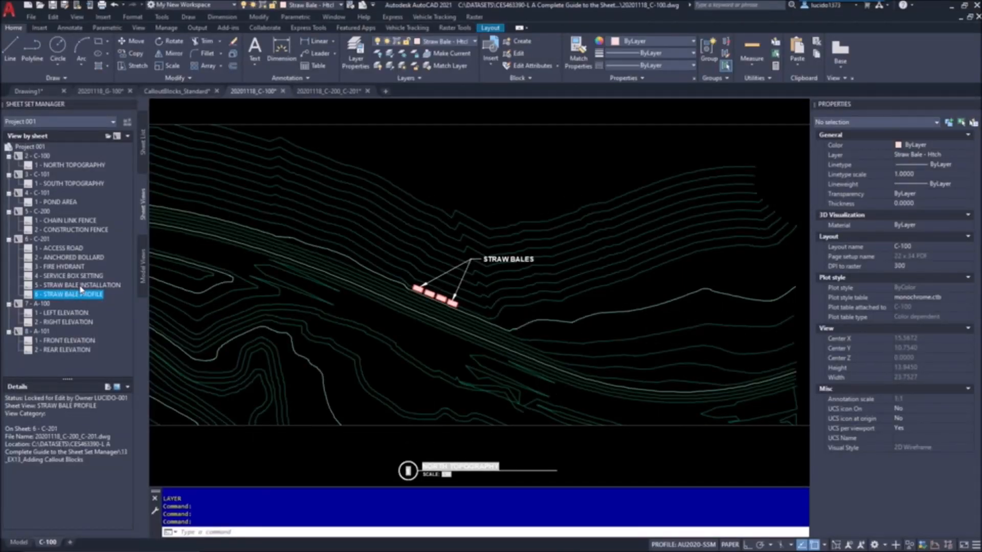
Step: Make Callouts the current layer and place an AU_Detail-Callout-Bubble for the STRAW BALE INSTALLATION view beside the STRAW BALES label, keeping its default attributes
left_click(445, 44)
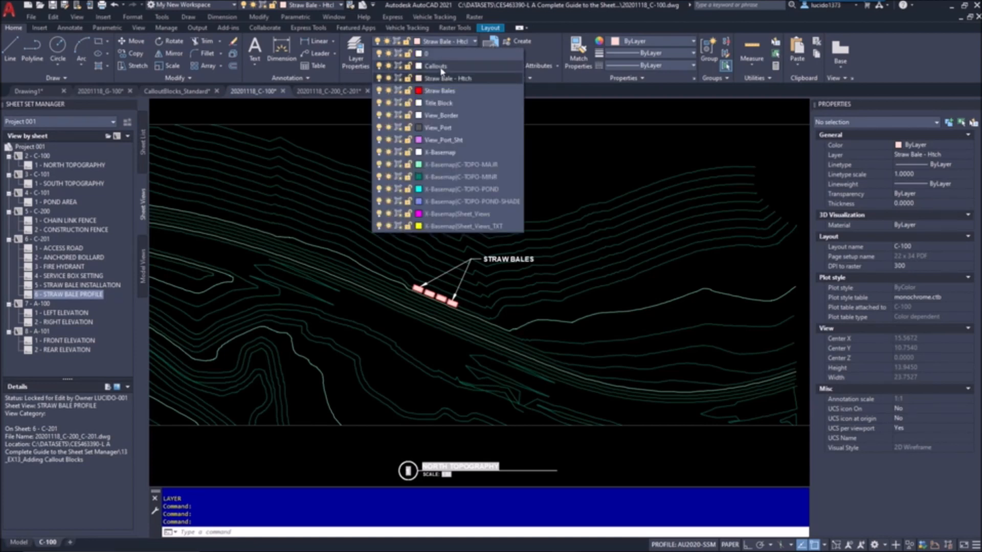
left_click(439, 65)
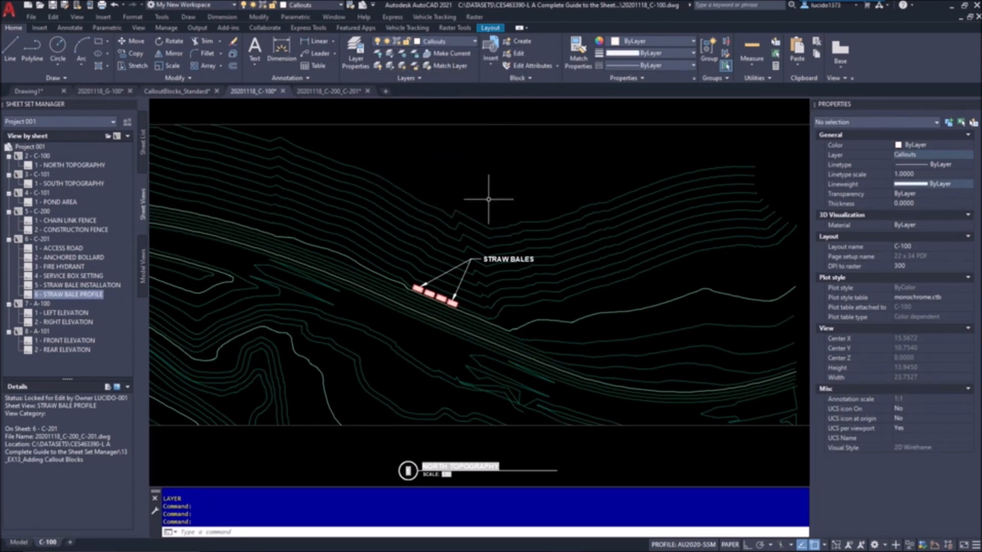
right_click(78, 287)
mouse_move(114, 333)
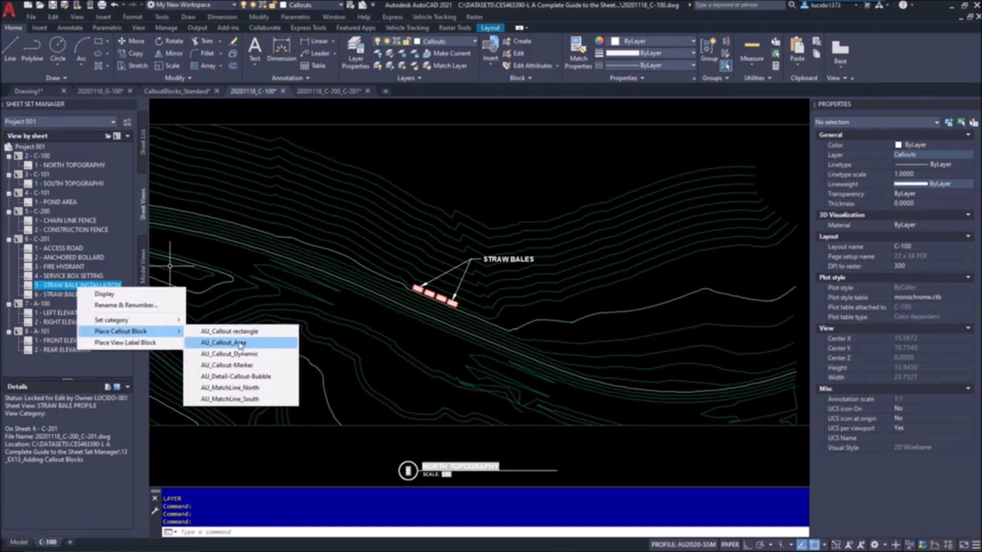
mouse_move(177, 322)
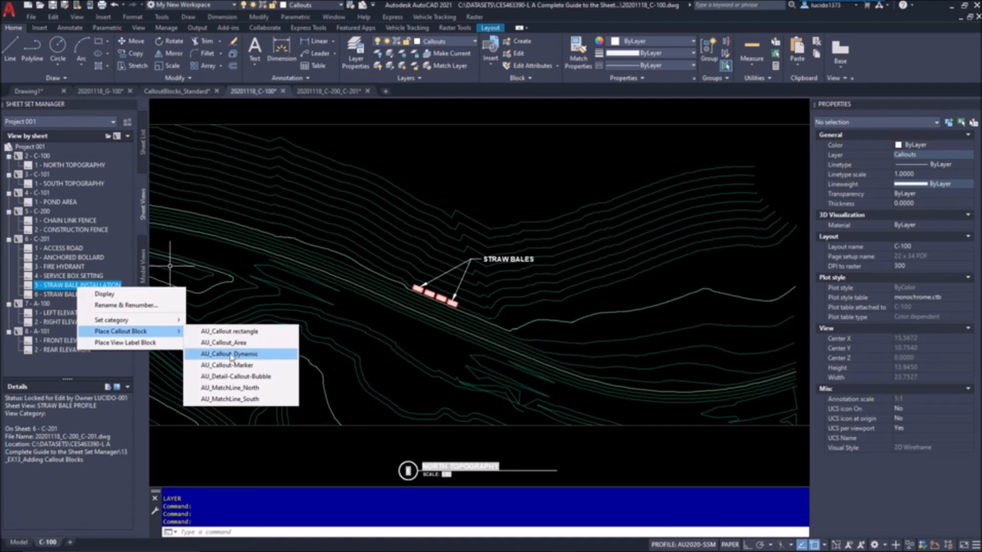
left_click(236, 377)
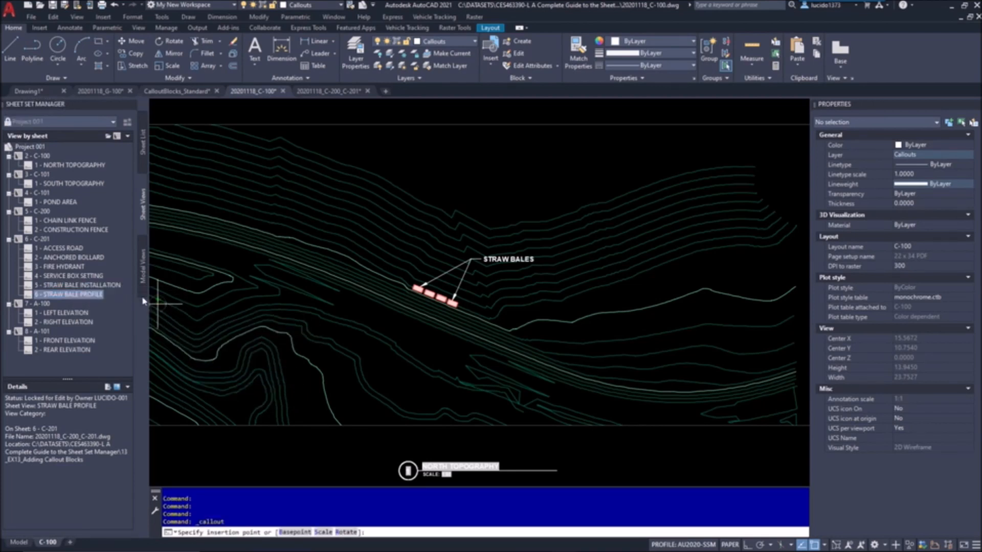
left_click(548, 256)
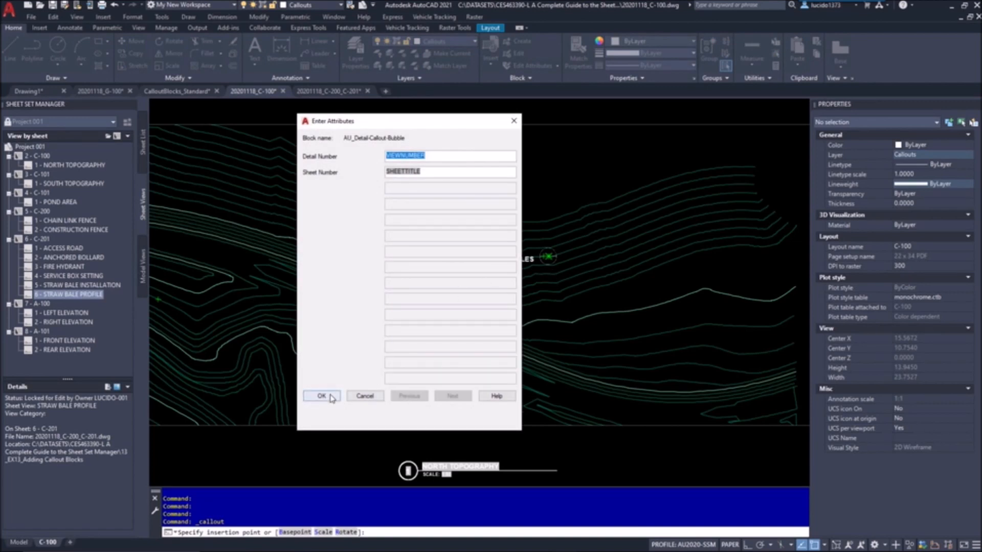
left_click(321, 397)
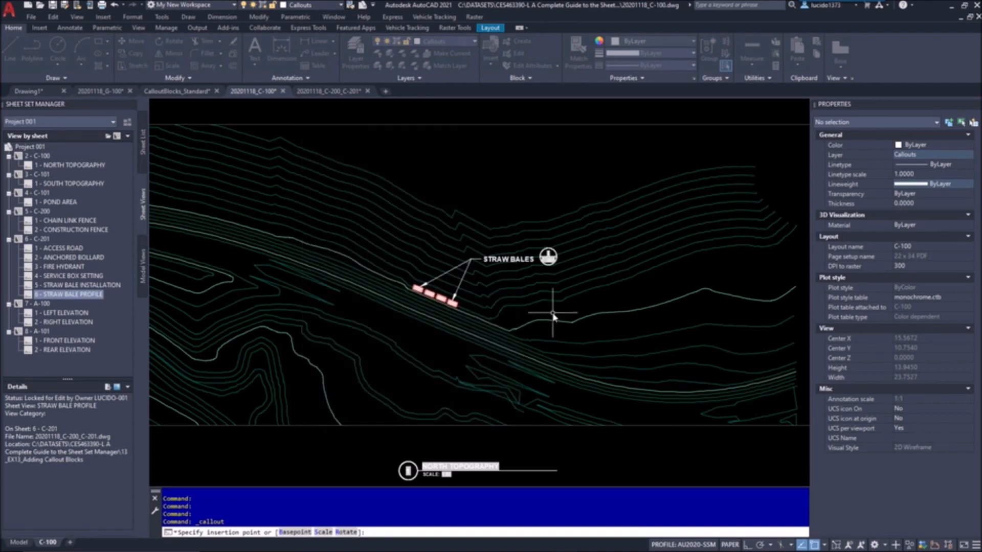
Step: Place an AU_Detail-Callout-Bubble for the STRAW BALE PROFILE view next to the first bubble, keeping its default attributes
right_click(76, 295)
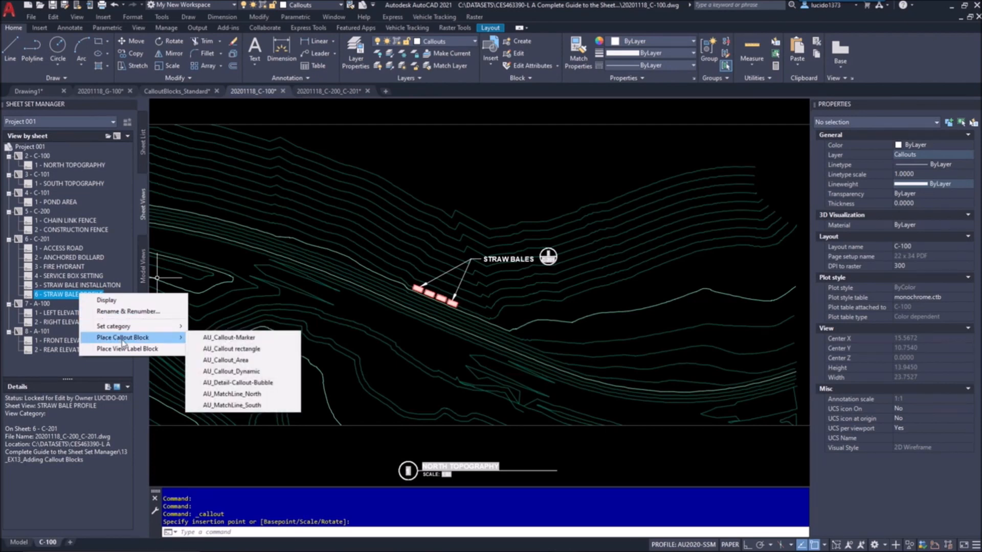
left_click(219, 383)
scroll(583, 264, "up", 2)
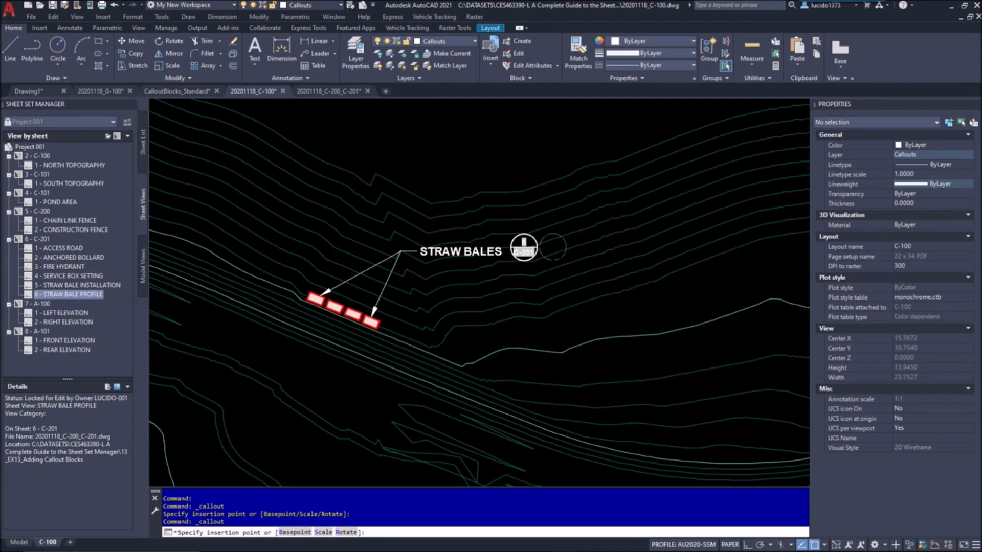
left_click(543, 254)
left_click(321, 395)
scroll(544, 291, "up", 4)
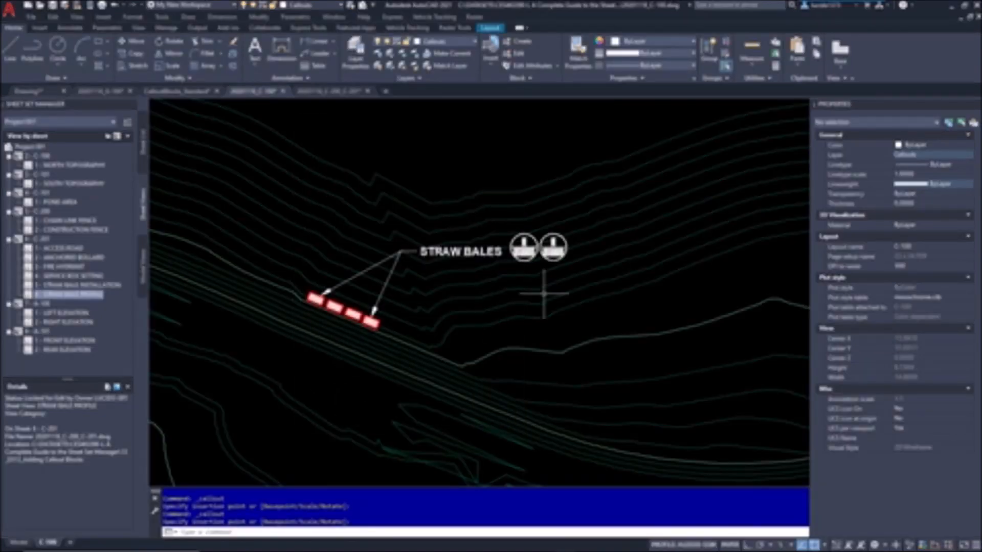
scroll(548, 230, "down", 4)
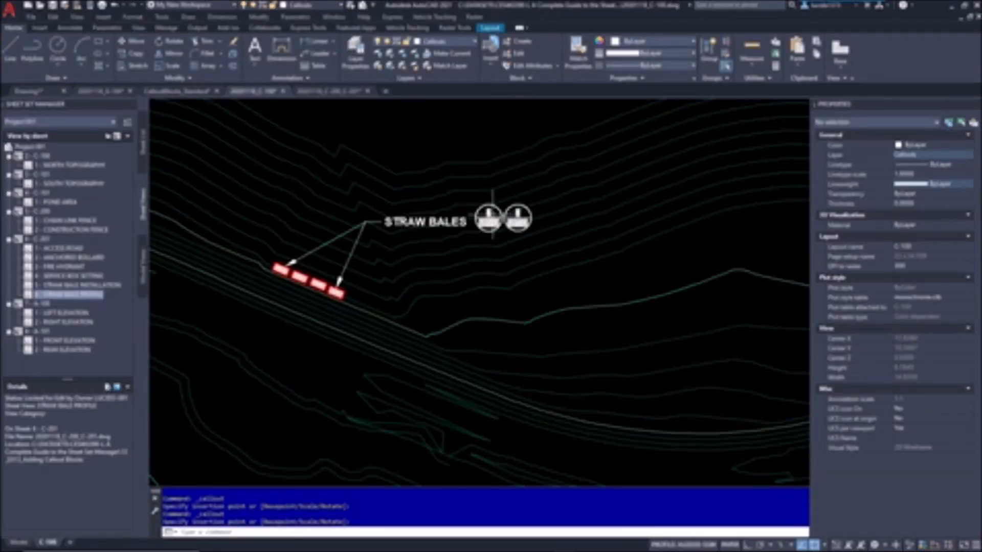
mouse_move(65, 296)
middle_click(508, 259)
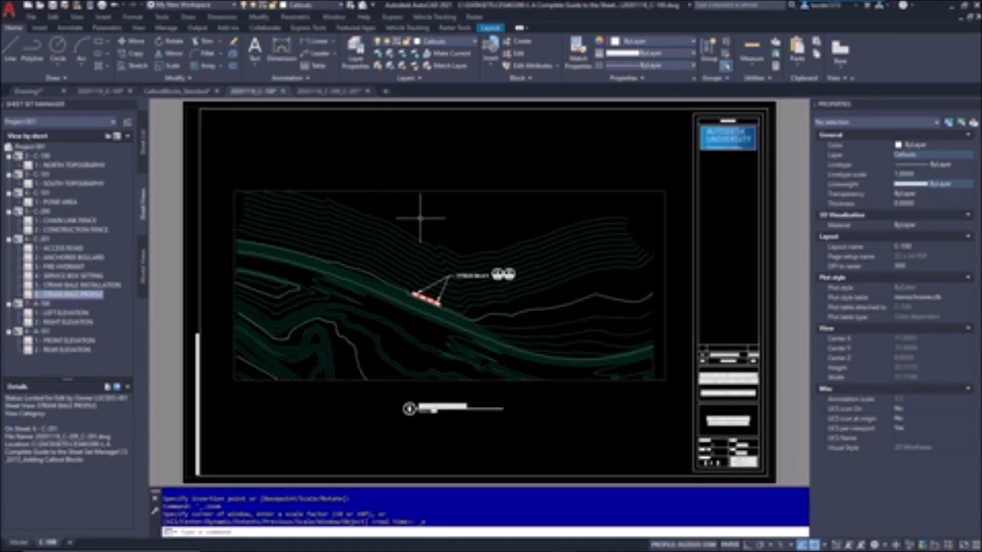
Step: Open sheet A-100 and place an arrow marker callout for the ANCHORED BOLLARD view beside the bollard left of the left elevation
left_click(147, 162)
double_click(46, 248)
middle_click_drag(280, 256, 418, 274)
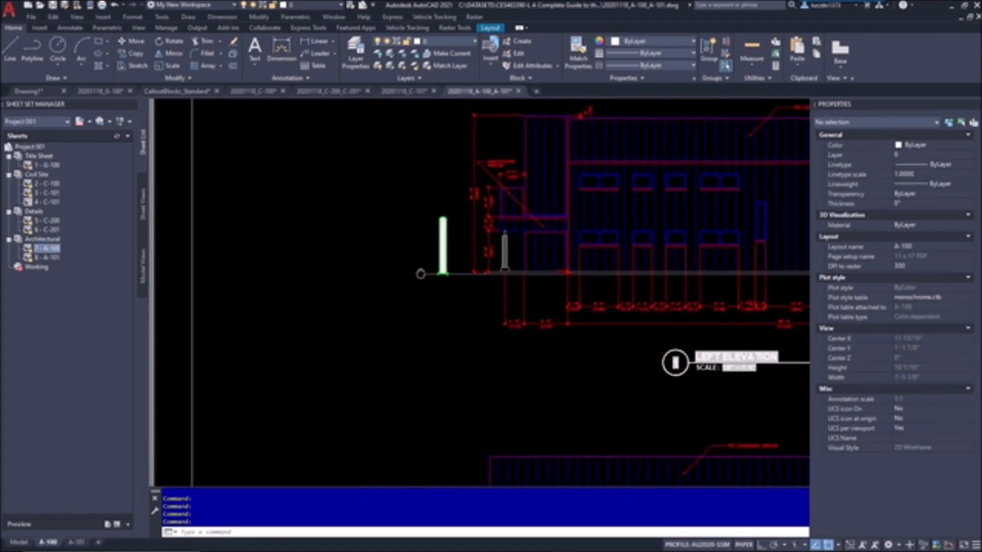
left_click(143, 217)
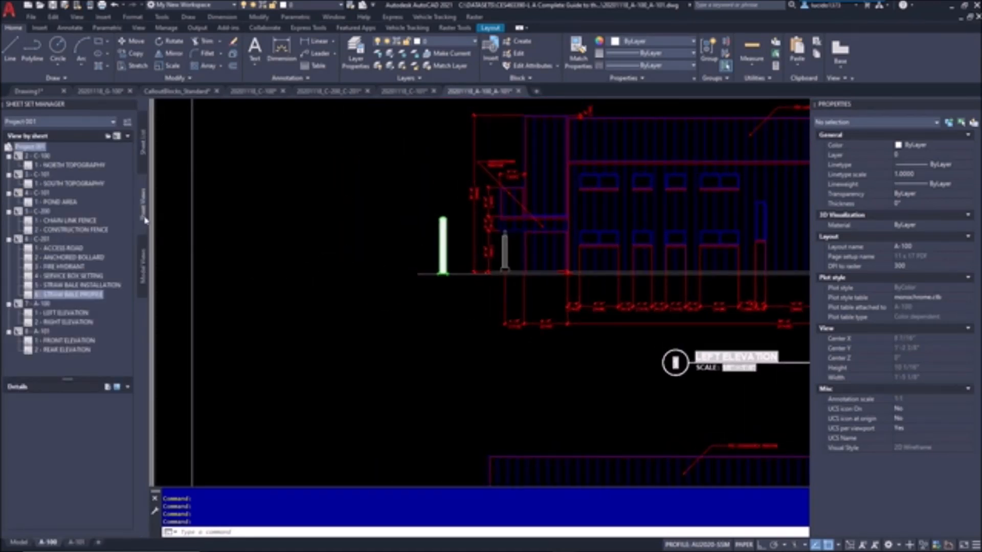
right_click(76, 261)
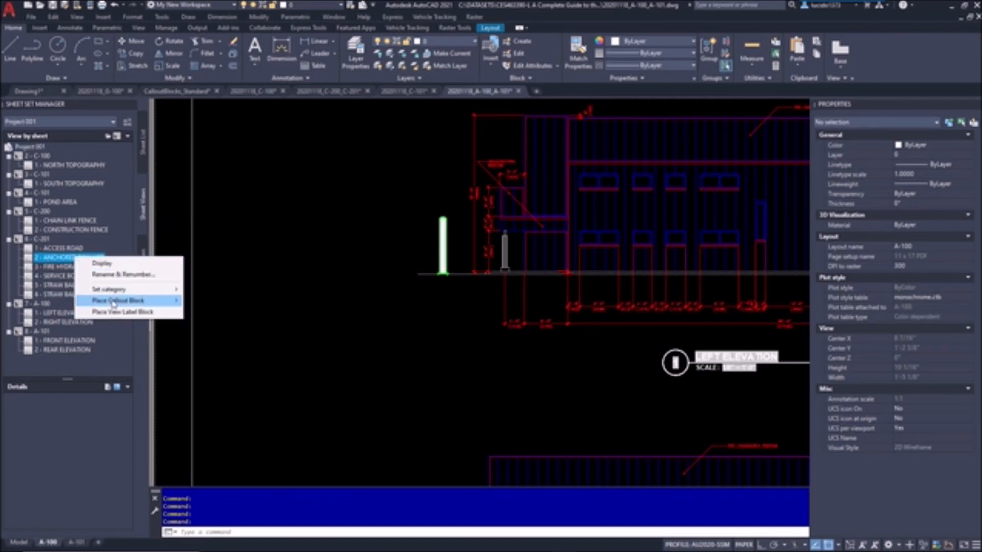
mouse_move(113, 303)
left_click(225, 301)
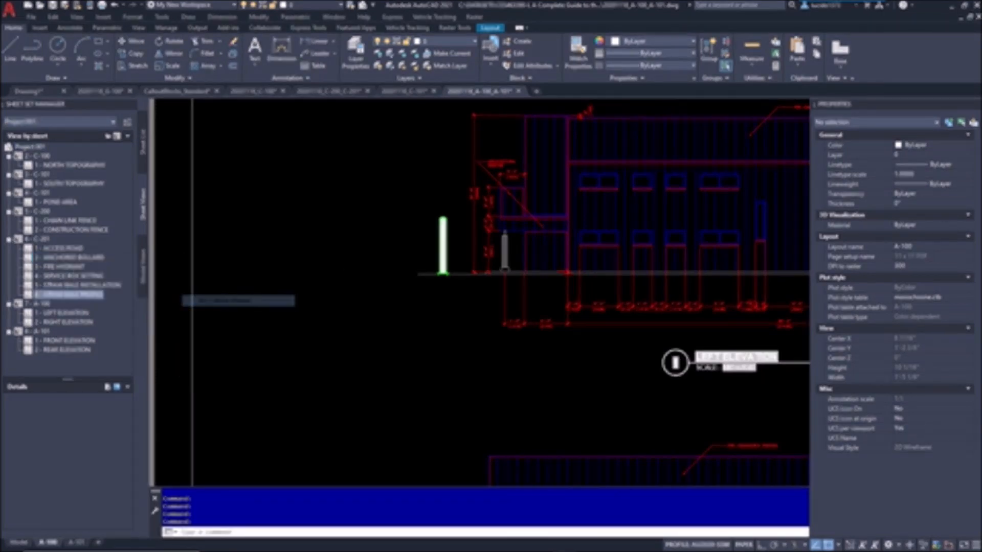
left_click(415, 241)
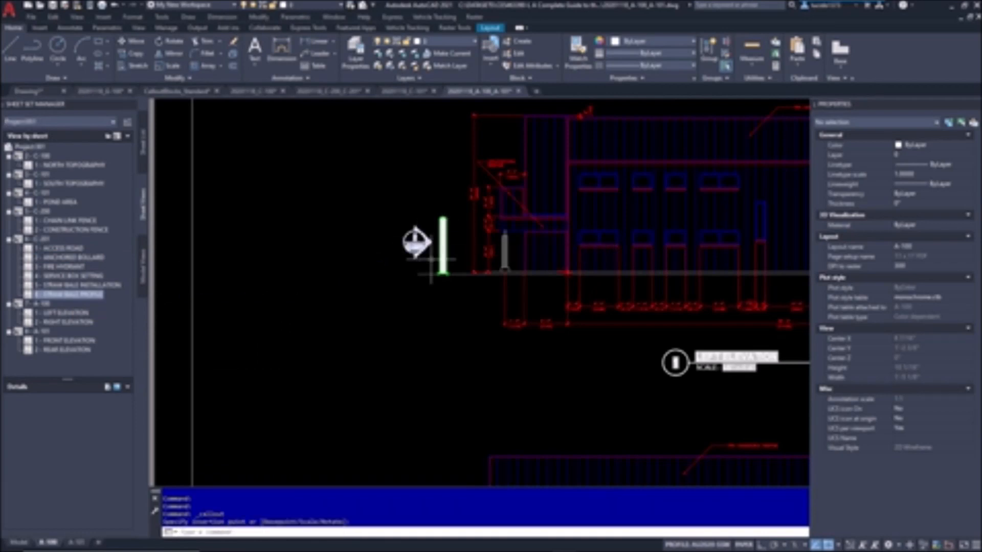
Step: Place an arrow marker callout for the STRAW BALE PROFILE view beside the bollard right of the left elevation, with its arrow direction set to Left
scroll(443, 293, "down", 5)
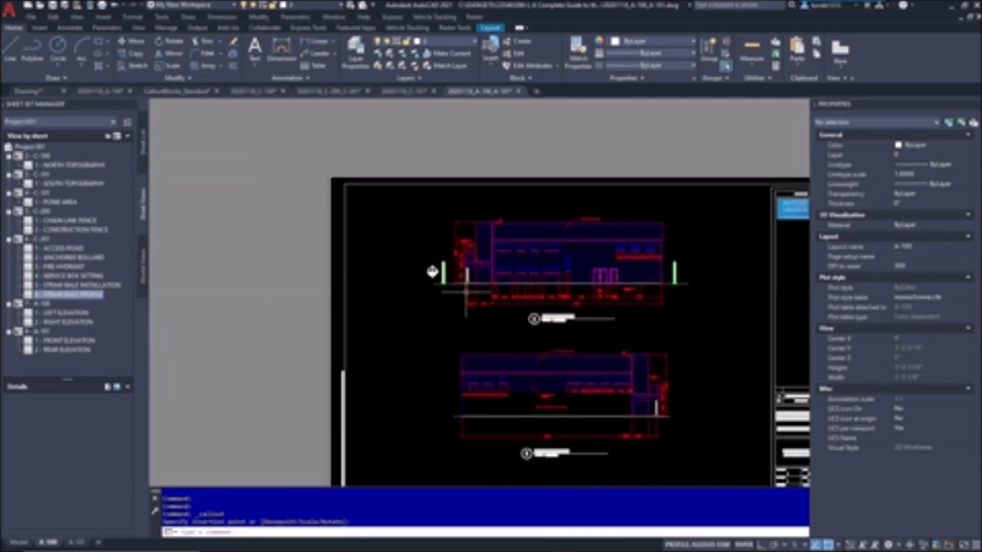
middle_click_drag(675, 286, 603, 283)
scroll(603, 281, "up", 5)
scroll(611, 276, "up", 2)
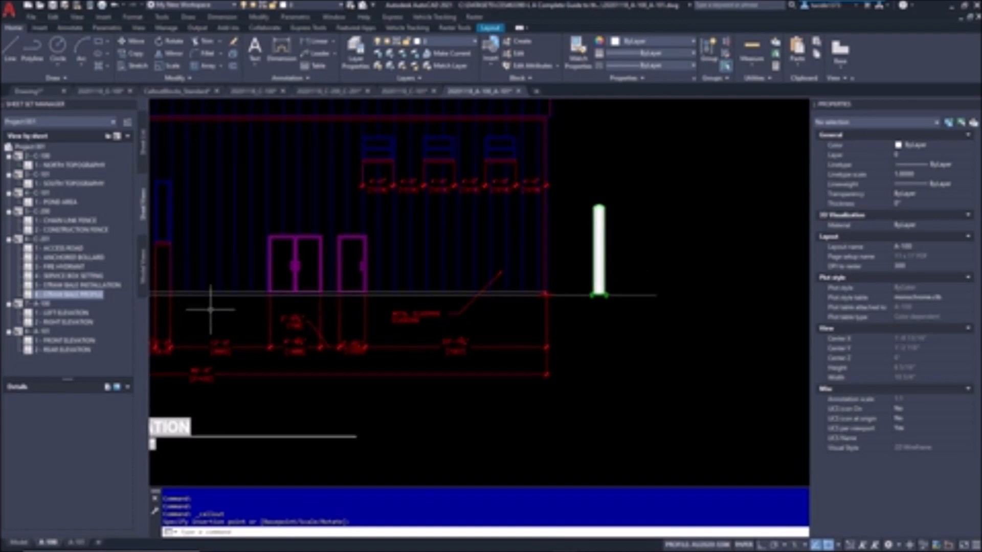
right_click(96, 298)
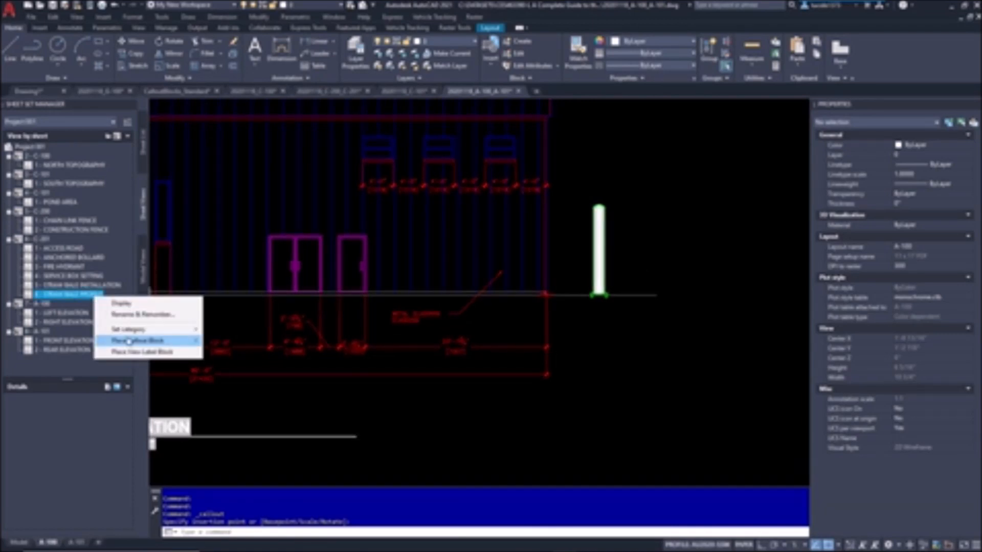
mouse_move(130, 341)
left_click(233, 342)
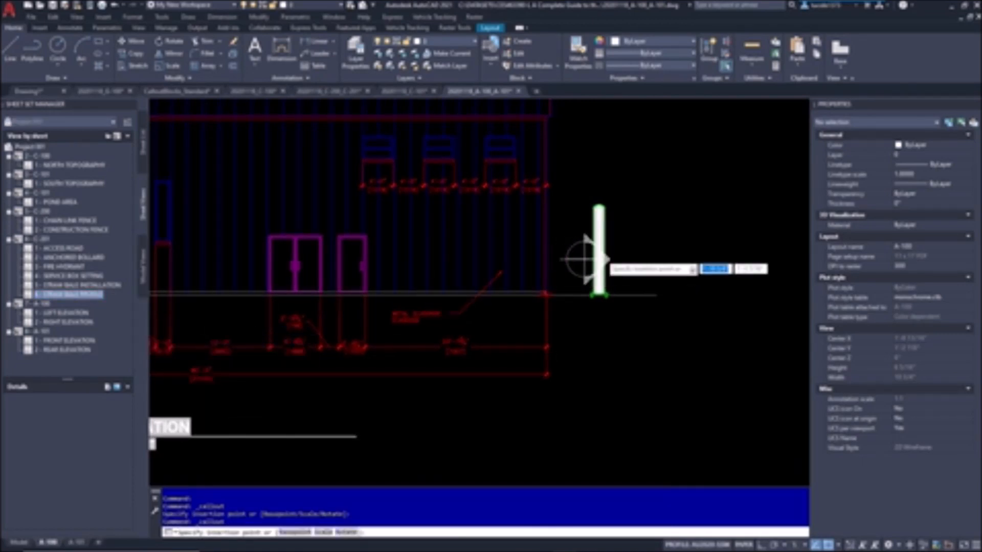
left_click(646, 250)
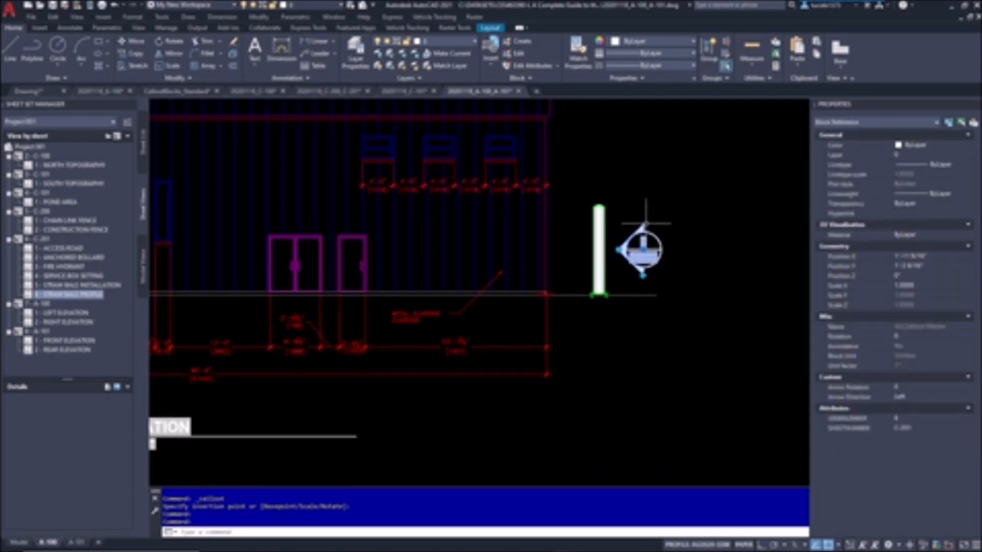
key("Escape")
key("Escape")
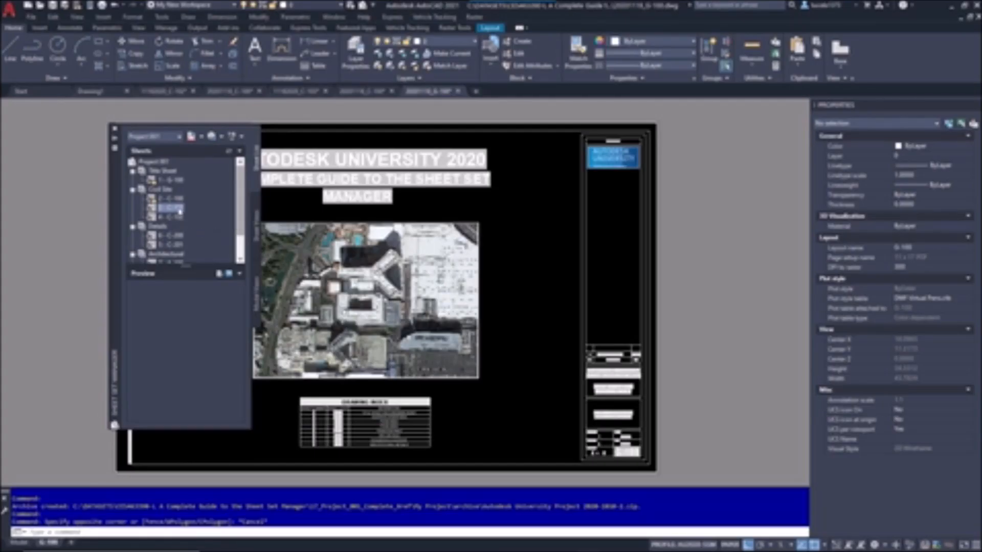
right_click(180, 211)
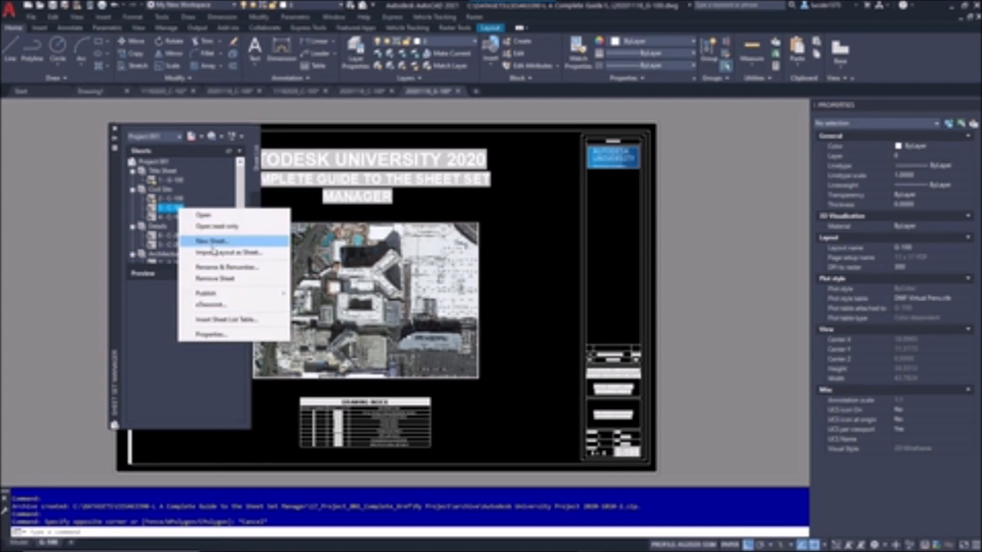
left_click(299, 206)
right_click(166, 163)
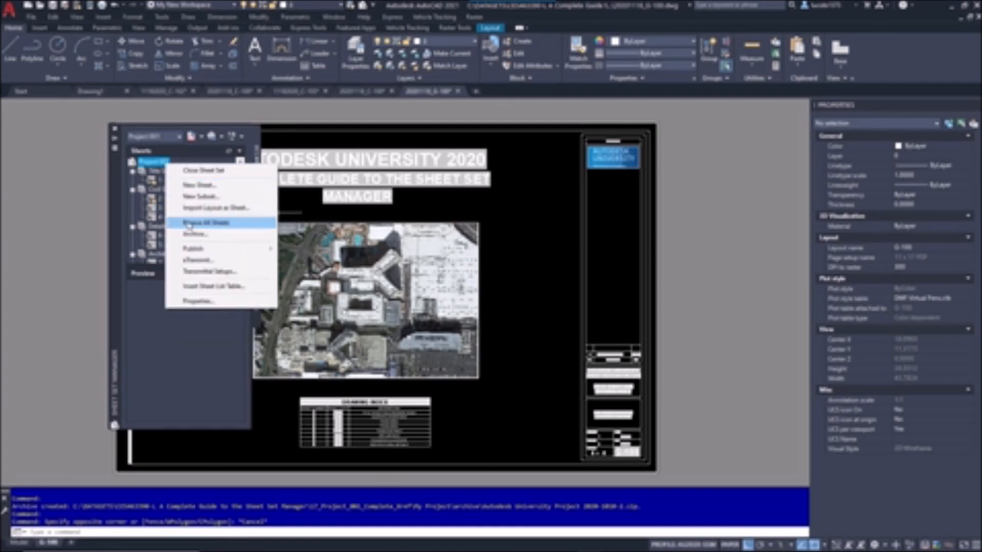
left_click(316, 213)
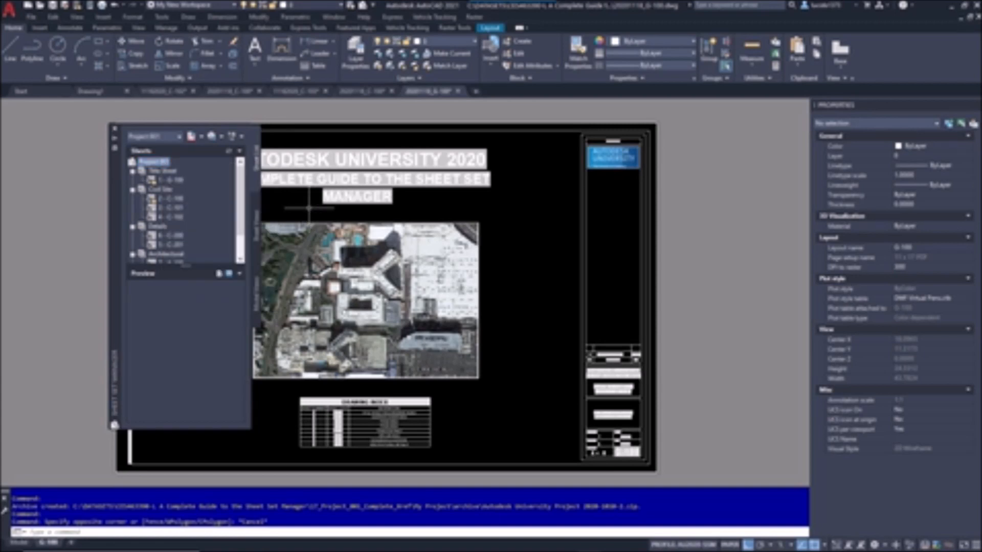
Step: Dock the Sheet Set Manager and start an eTransmit package for sheet C-100, expanding its support and template files
left_click_drag(113, 199, 2, 201)
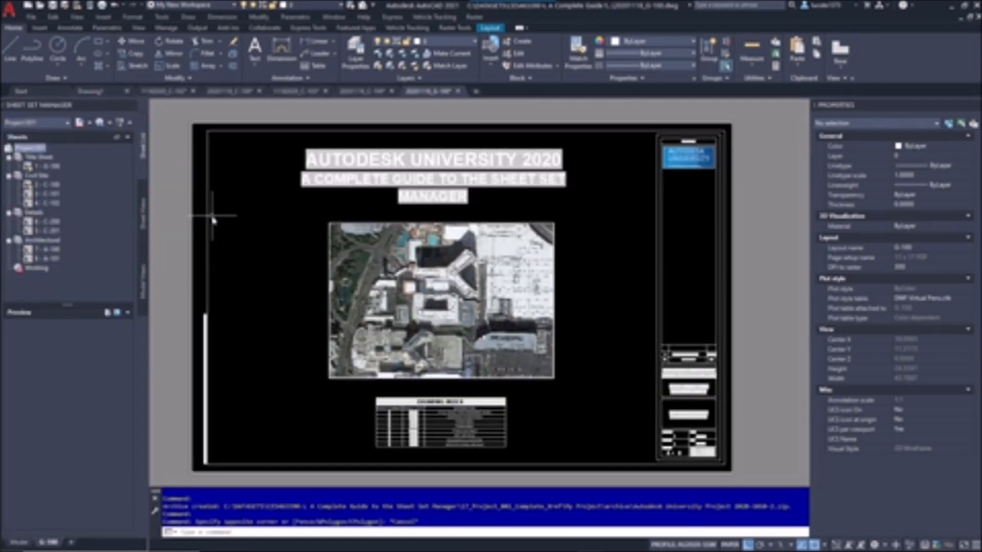
right_click(58, 187)
left_click(114, 281)
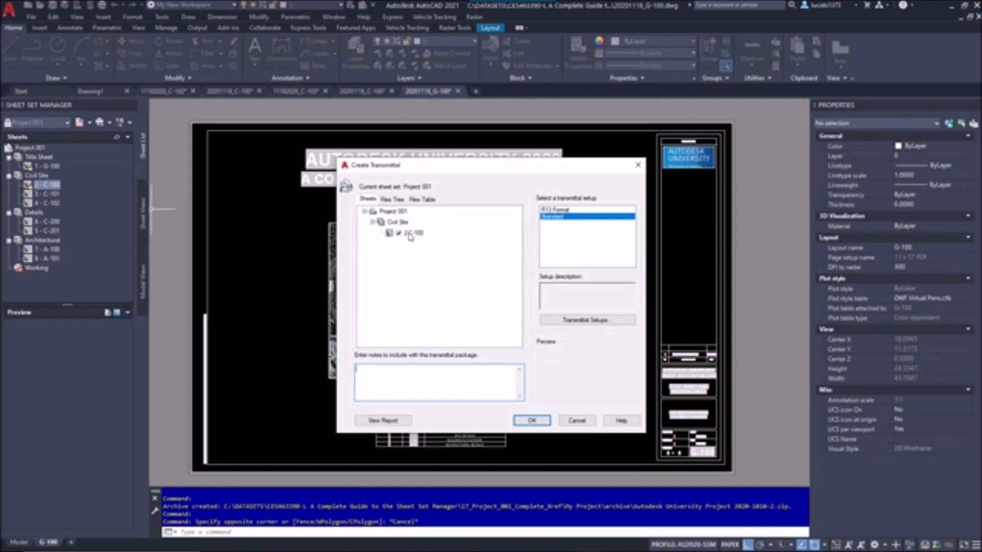
left_click(392, 199)
left_click(372, 265)
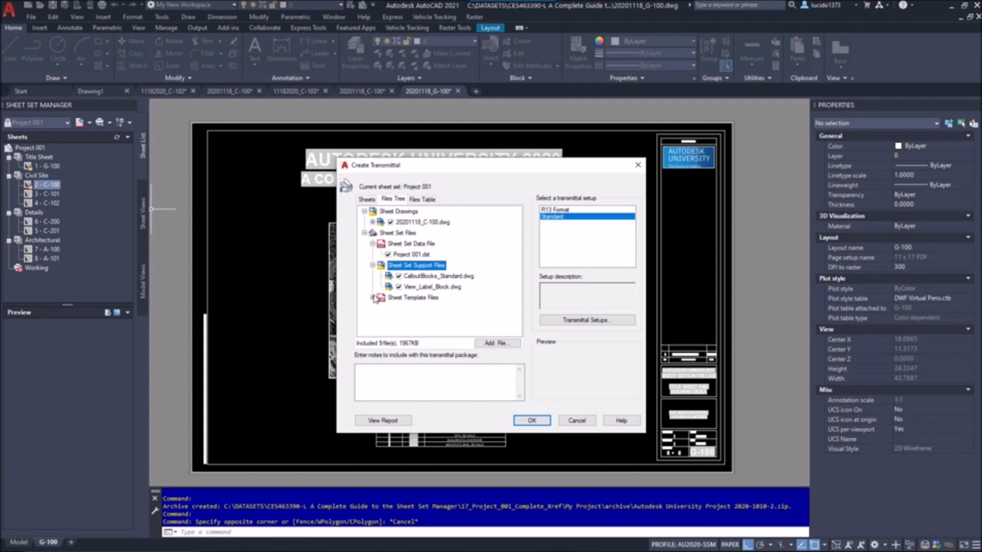
left_click(372, 297)
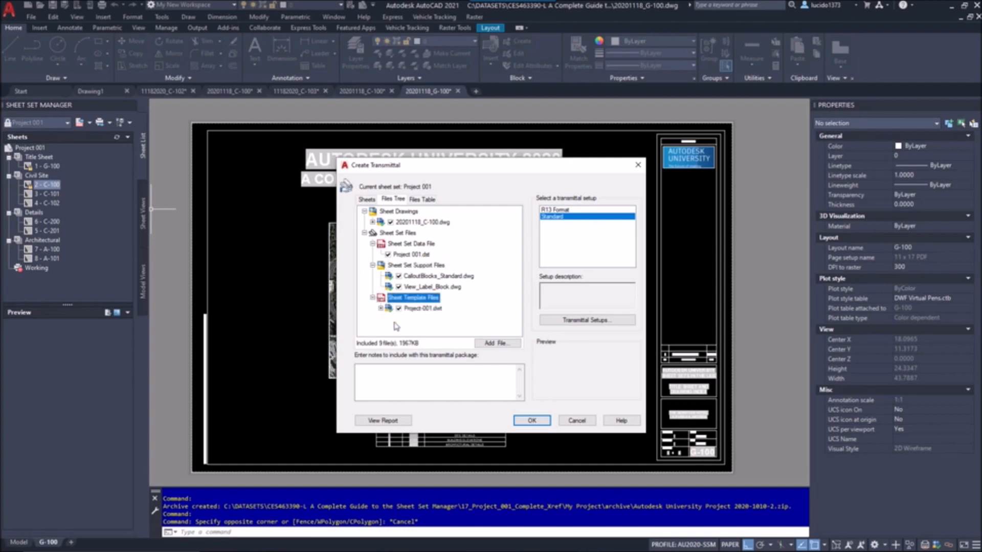
Step: Exclude Project 001.dst, CalloutBlocks_Standard.dwg and View_Label_Block.dwg from the transmittal package
left_click(419, 200)
left_click(393, 199)
left_click(388, 254)
left_click(400, 277)
left_click(399, 276)
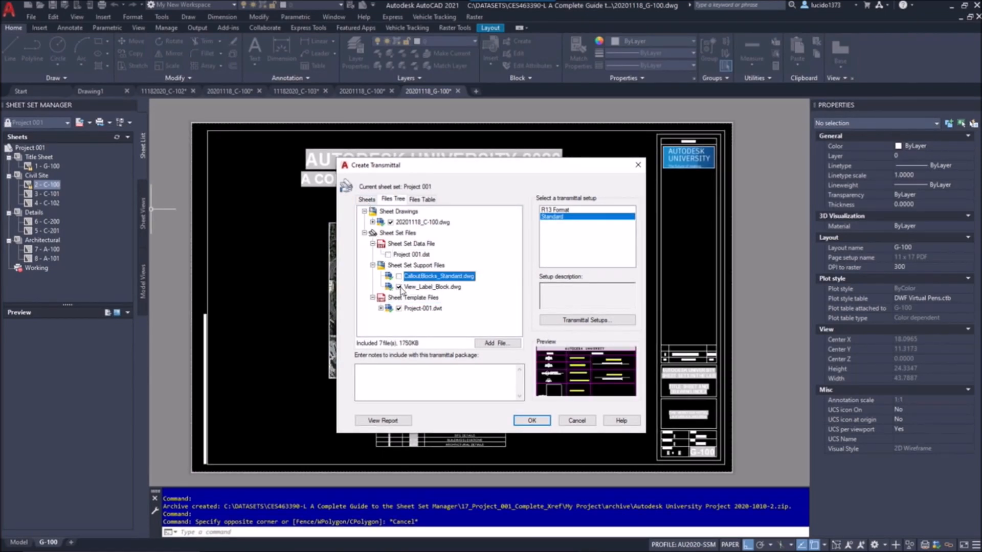
left_click(399, 287)
left_click(399, 286)
left_click(420, 200)
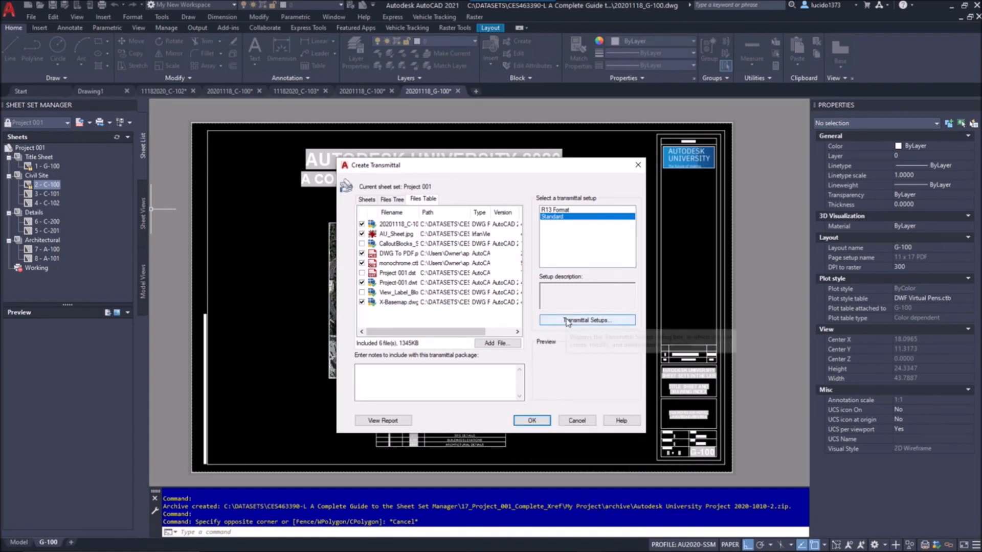
Step: Select the R13 Format transmittal setup for the C-100 package
left_click(557, 211)
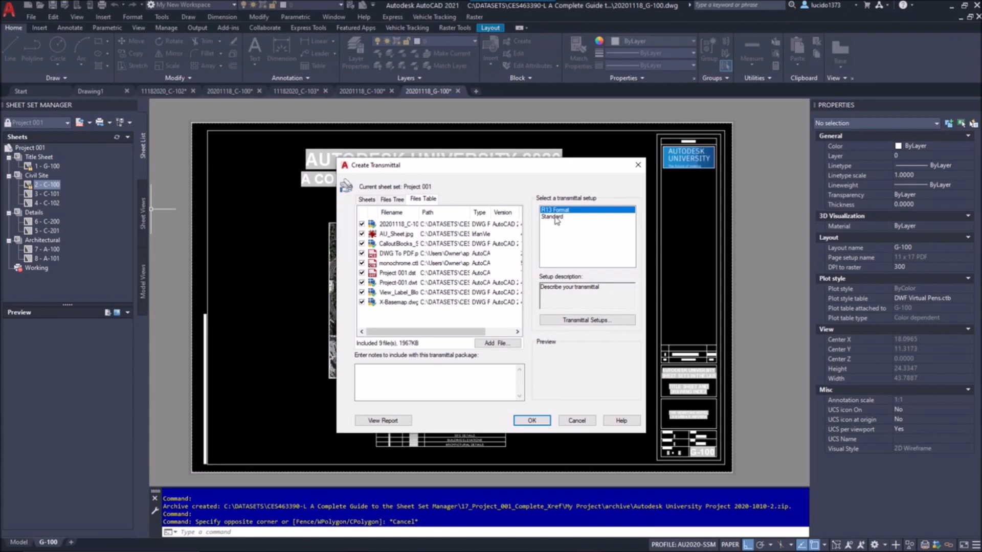
left_click(555, 217)
left_click(560, 210)
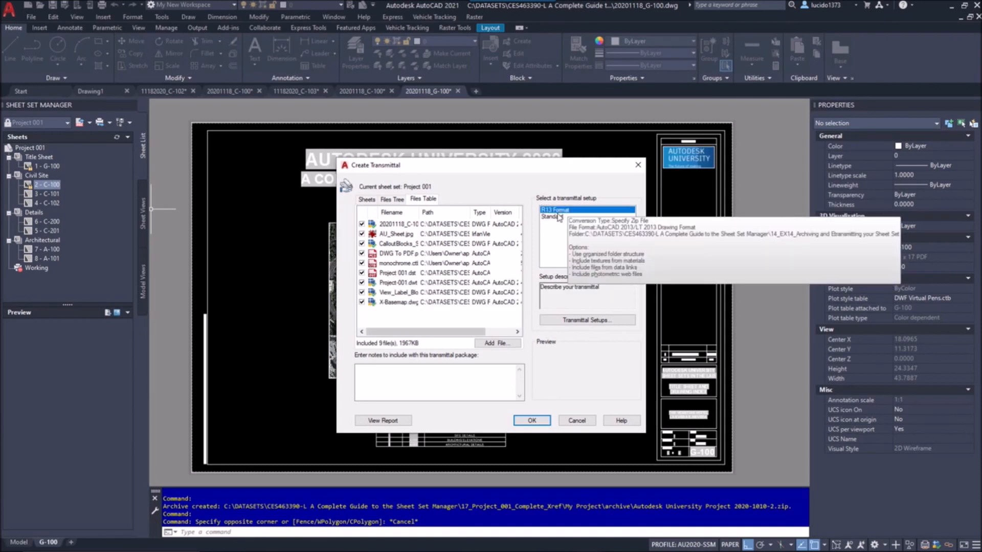
Step: Examine the R13 Format transmittal setup's options and the drawing file formats it offers
left_click(578, 320)
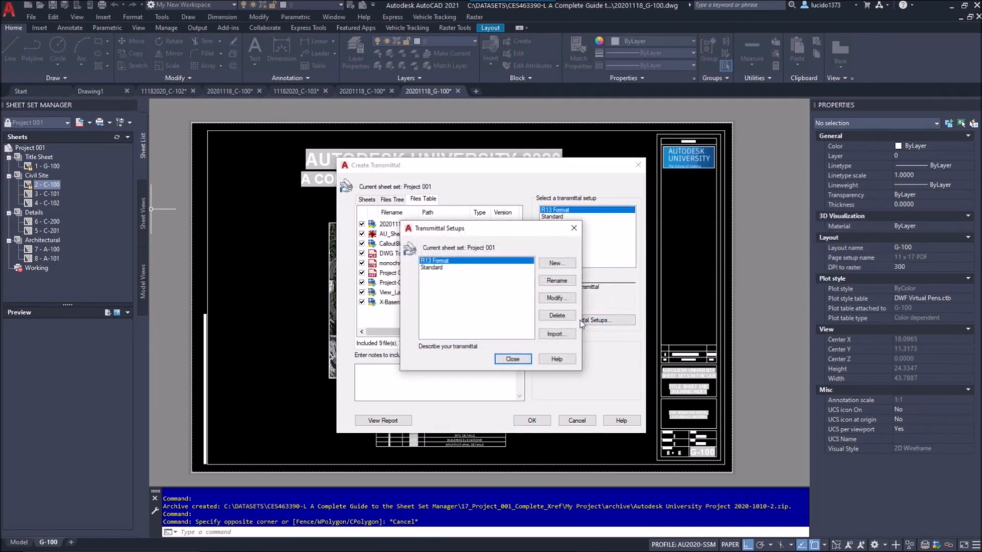
left_click(557, 298)
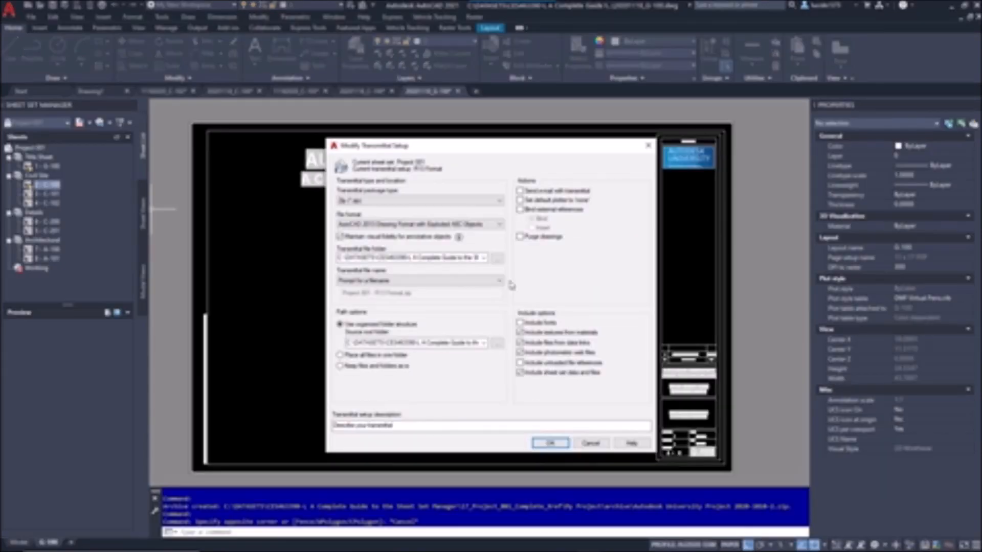
left_click(500, 224)
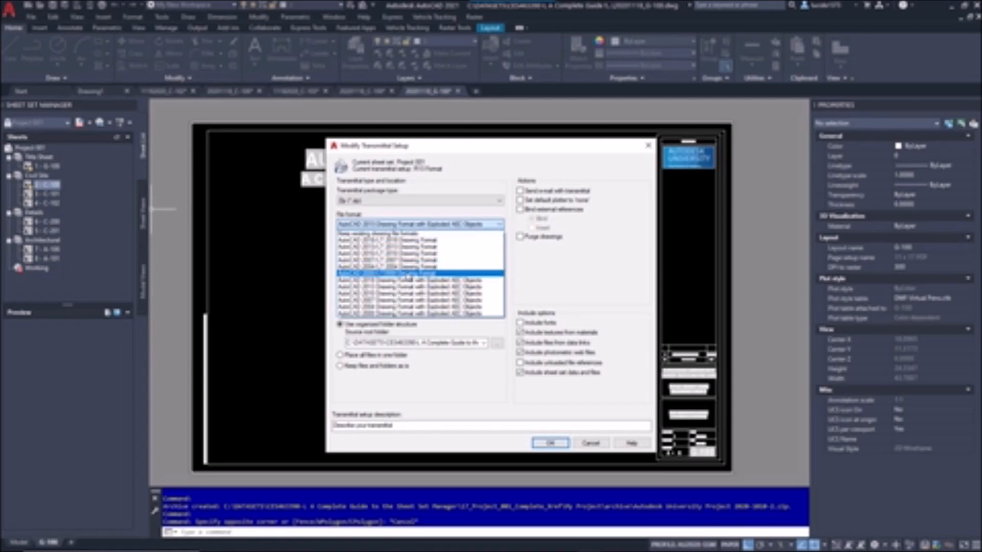
left_click(588, 444)
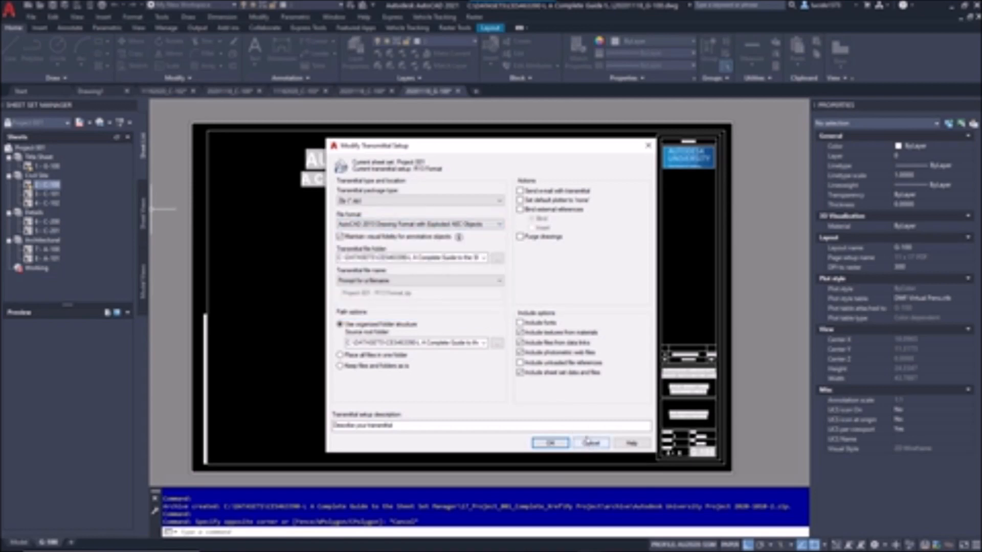
left_click(589, 443)
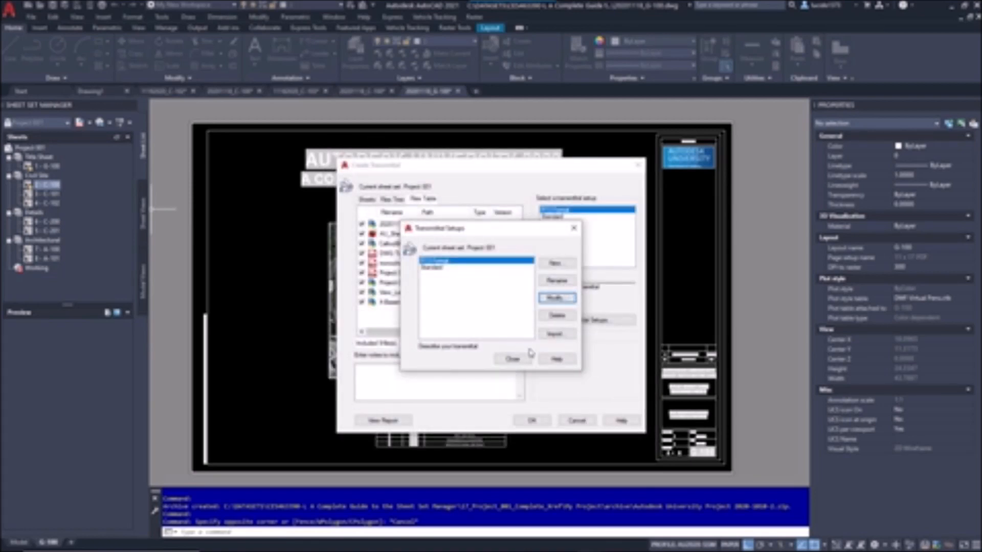
left_click(512, 359)
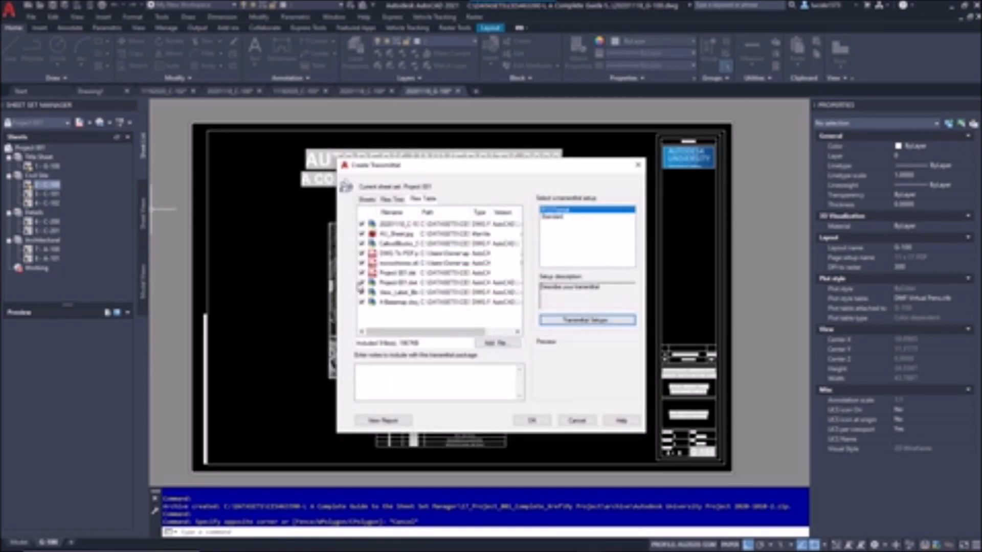
Step: Create the transmittal and save it as Project 001 - R13 Format.zip in the _archive folder
left_click(368, 199)
left_click(532, 421)
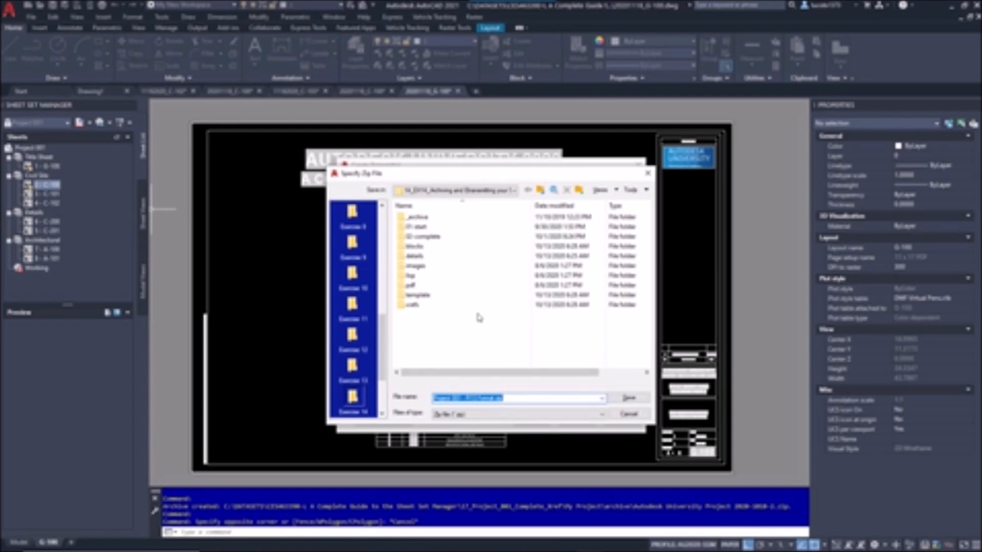
double_click(428, 218)
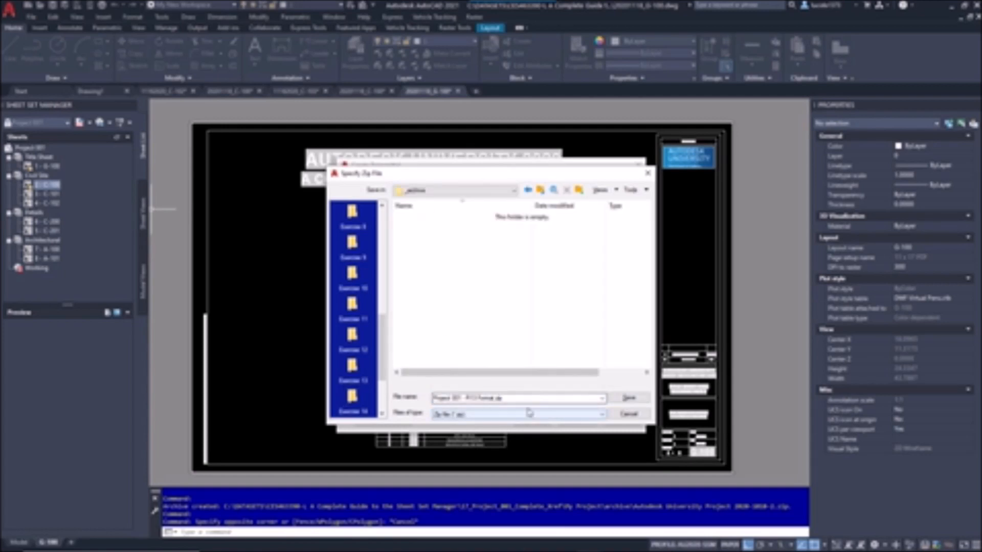
left_click(642, 400)
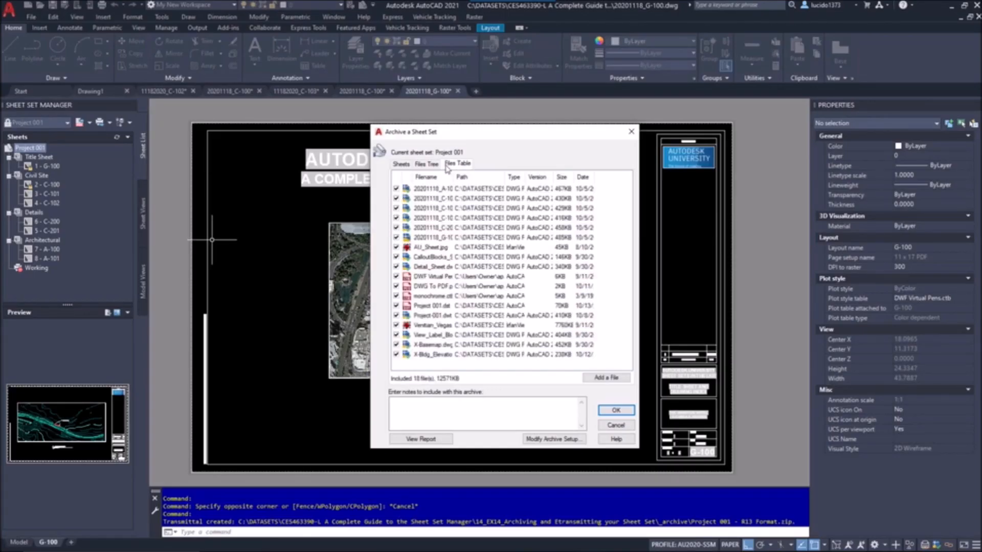
Step: Review the archive's file tree and sheets, and try an archive setup with a prompted filename and the Zip package type
left_click(429, 164)
left_click(404, 164)
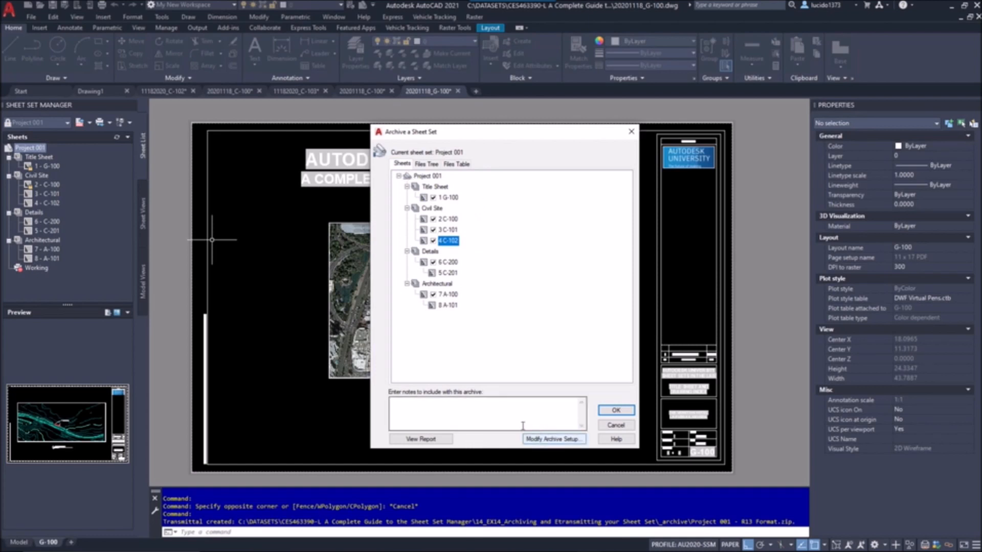
left_click(565, 440)
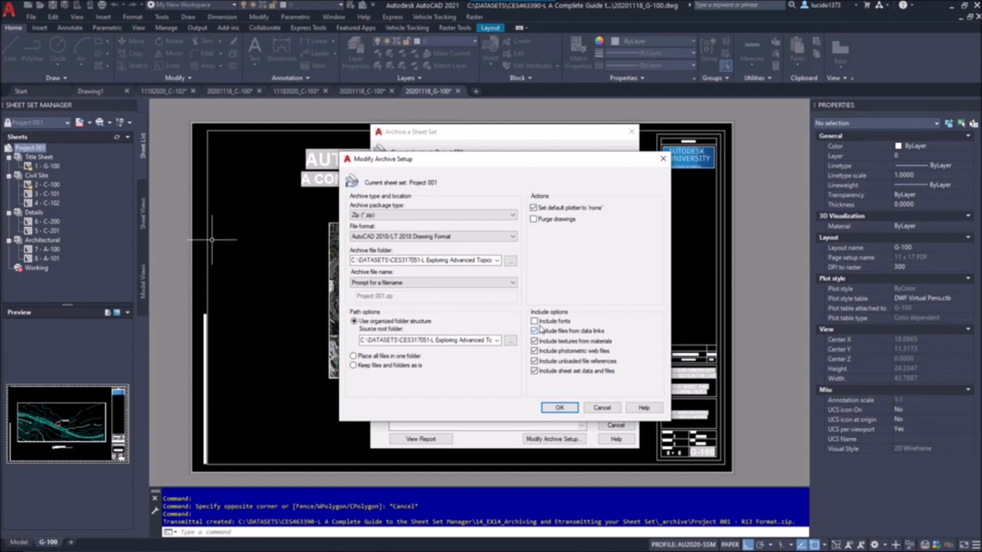
left_click(422, 282)
left_click(422, 292)
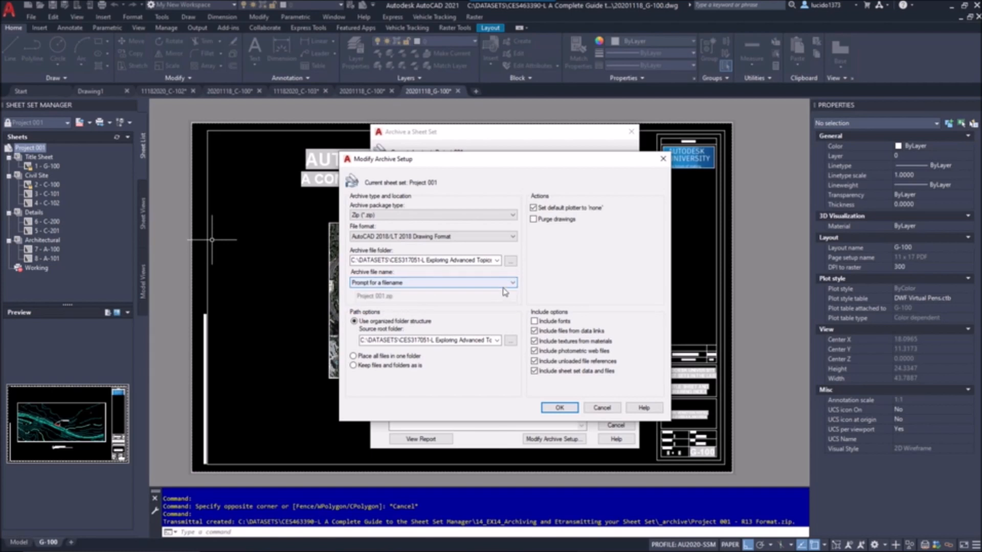
left_click(379, 215)
left_click(417, 228)
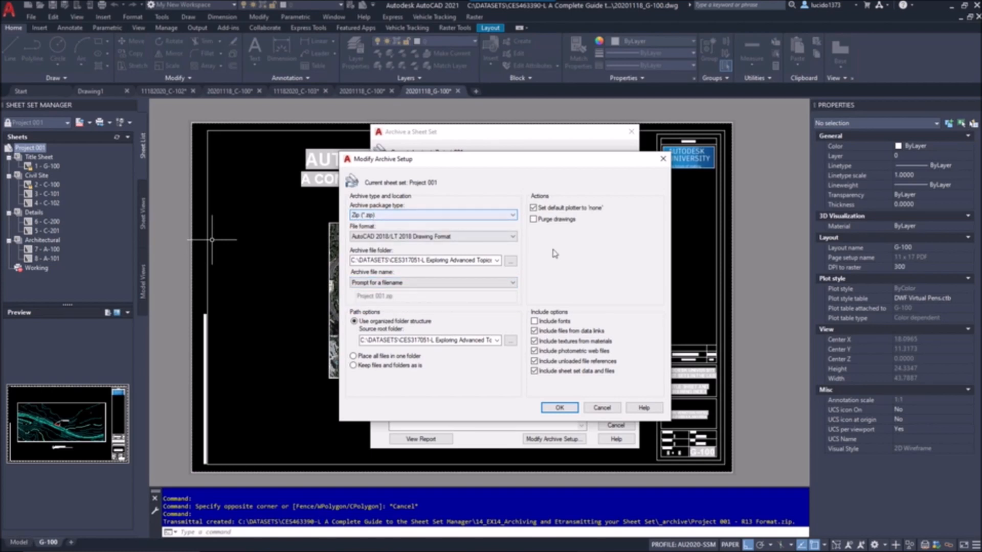
left_click(559, 408)
left_click(583, 317)
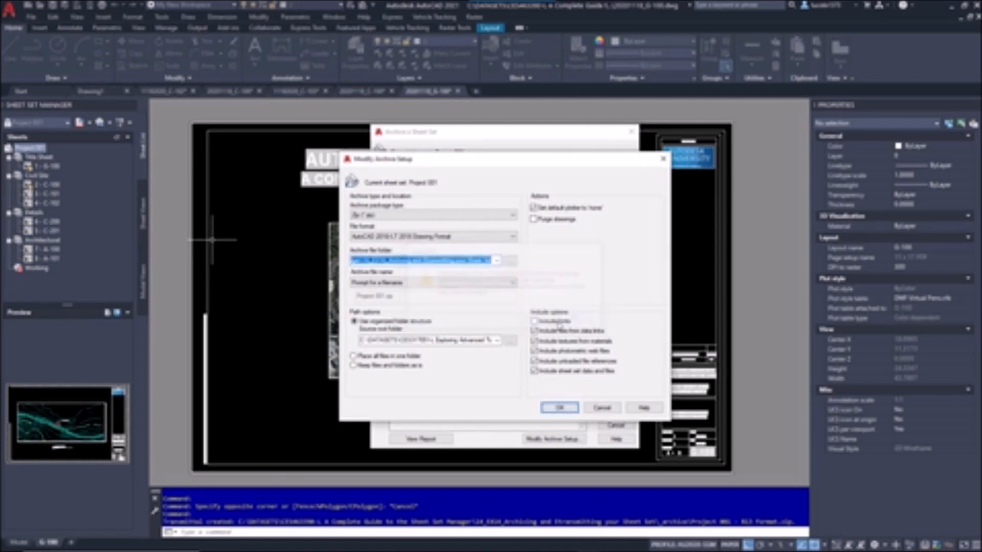
left_click(602, 408)
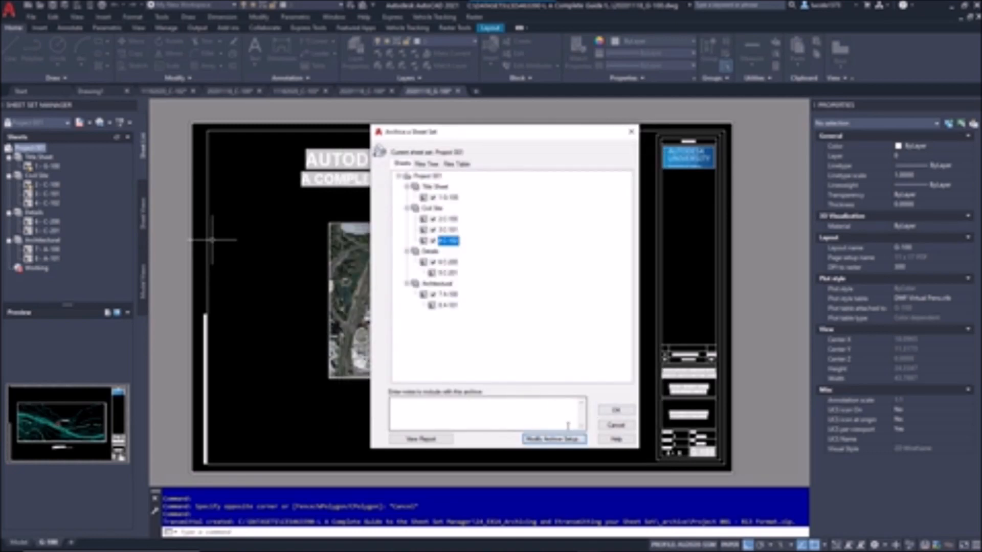
Step: Archive the sheet set as the zip file My Autodesk University Project 001 in the _archive folder
left_click(615, 410)
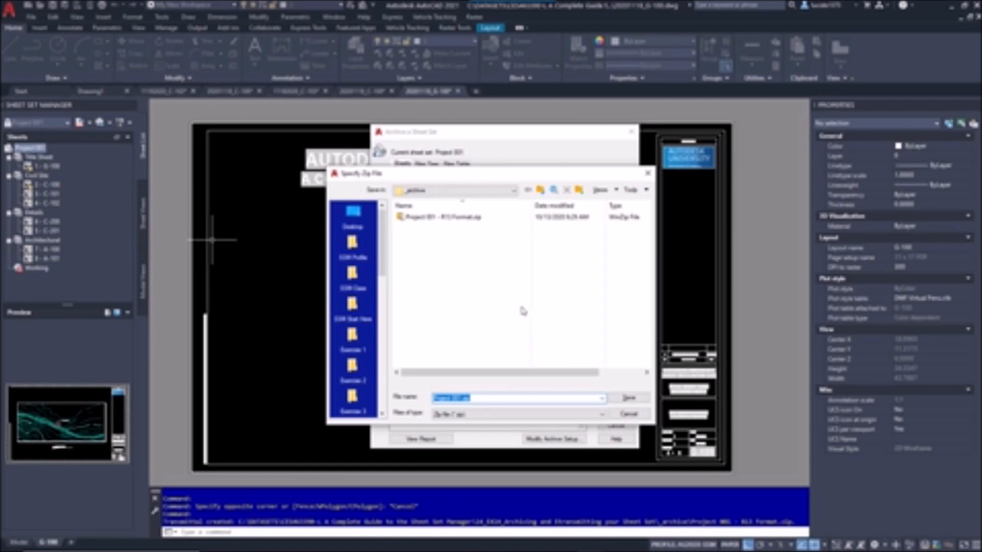
type("N")
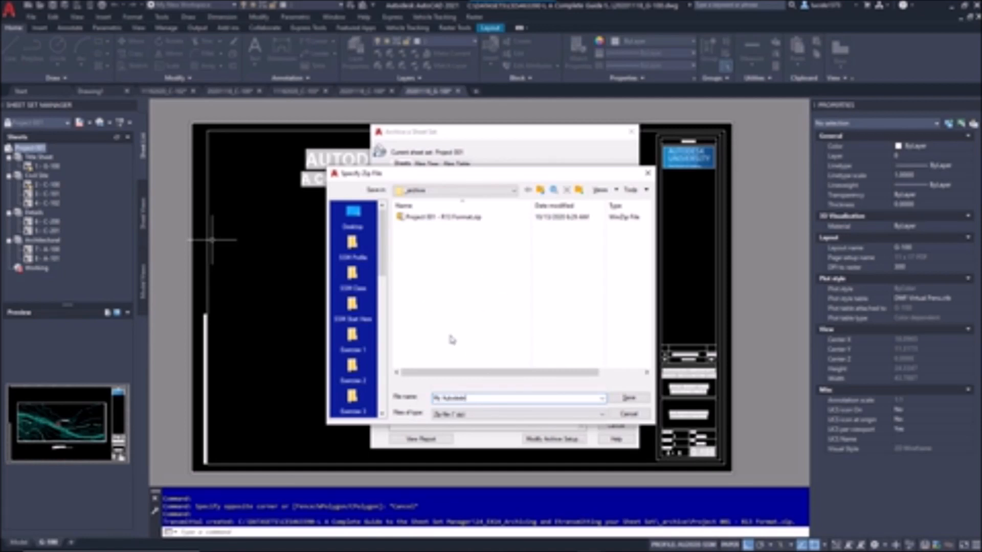
type("y Autodesk University")
type("Project 001")
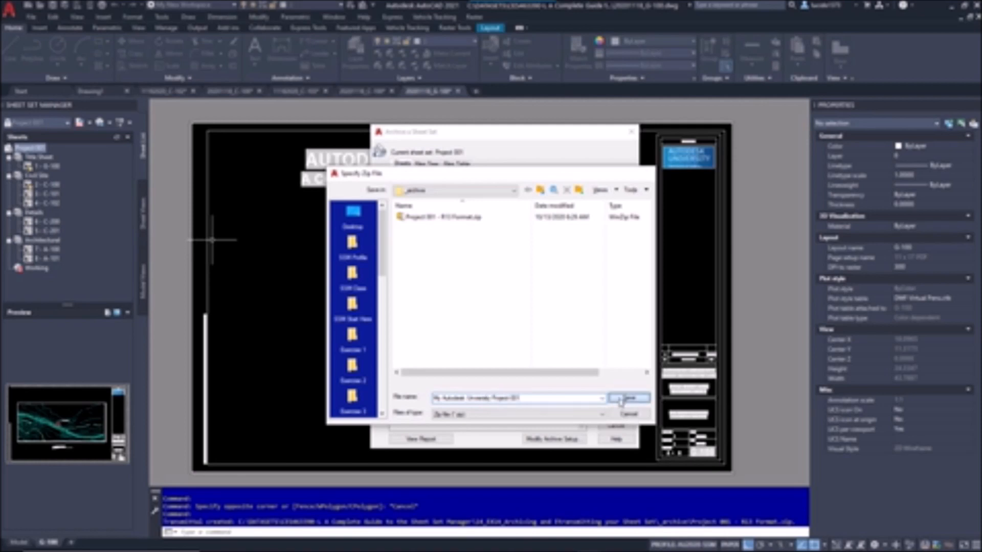
left_click(623, 399)
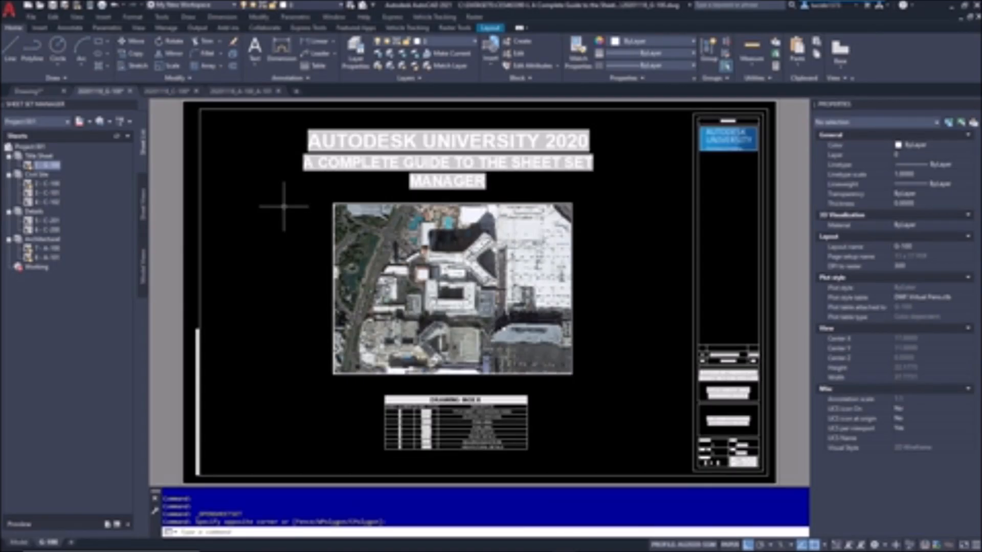
Step: Check the value of the PUBLISHCOLLATE system variable
type("FIE")
key("Return")
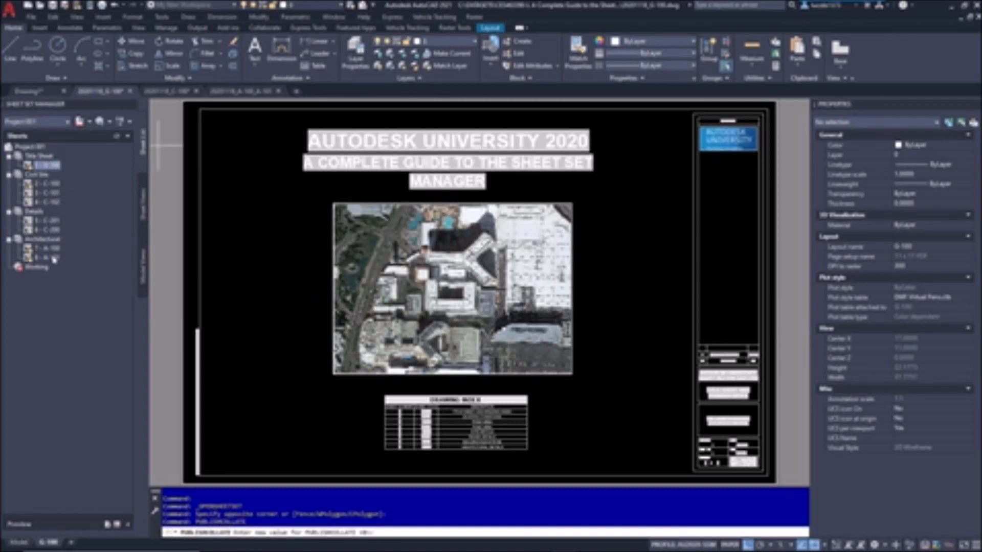
key("Escape")
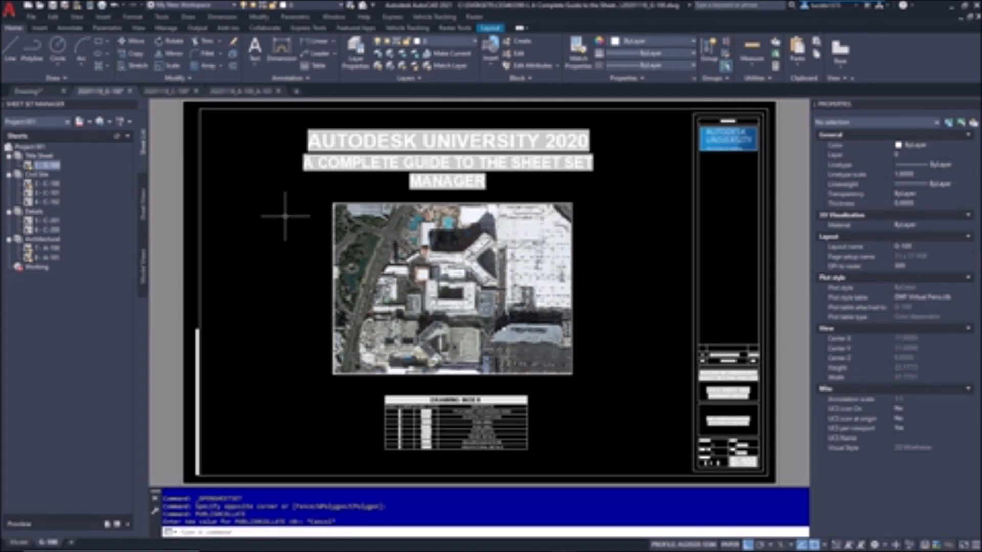
Step: Publish the whole Project 001 sheet set using the 11 x 17 PDF page setup override and dismiss the background job notice
right_click(37, 149)
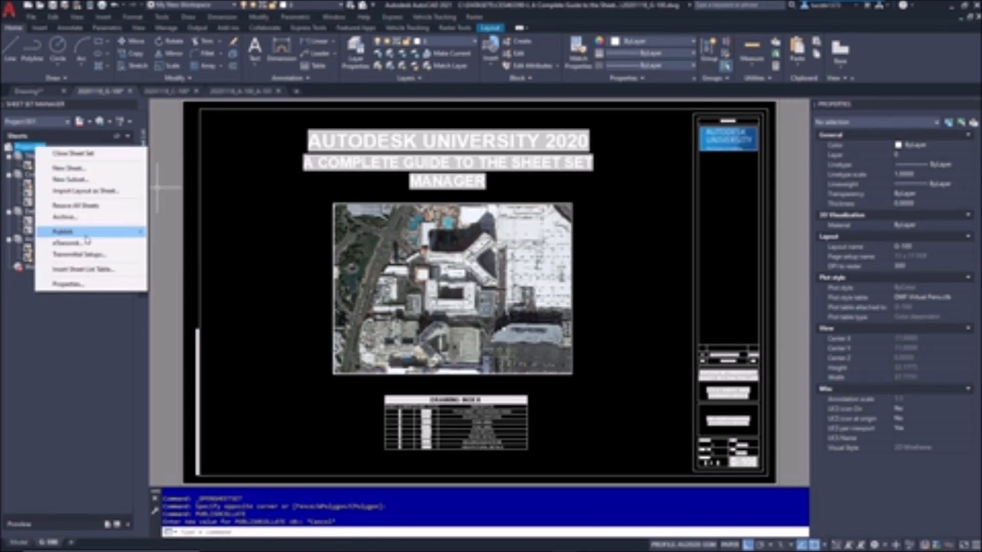
mouse_move(86, 236)
mouse_move(247, 279)
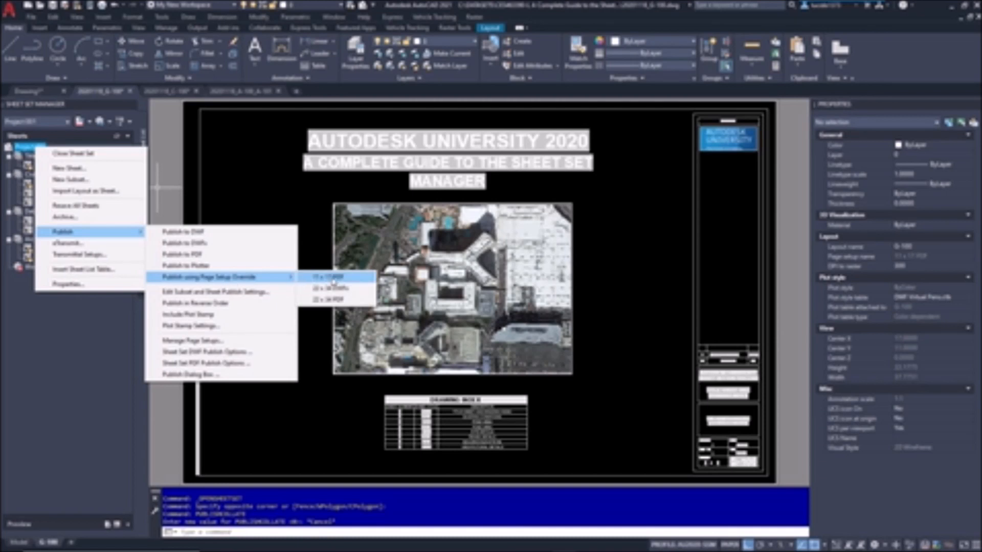
left_click(330, 277)
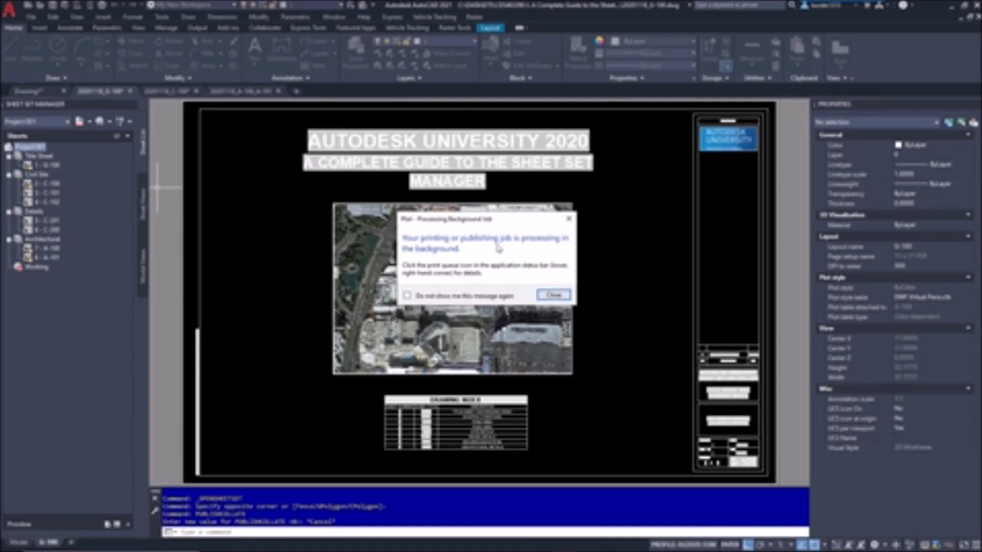
left_click(554, 295)
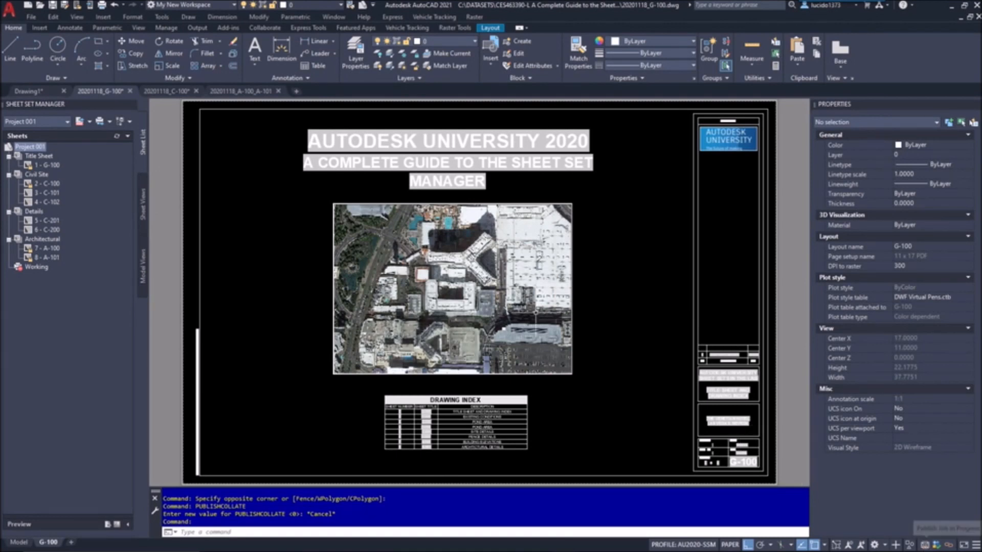
scroll(456, 188, "up", 2)
scroll(457, 184, "down", 2)
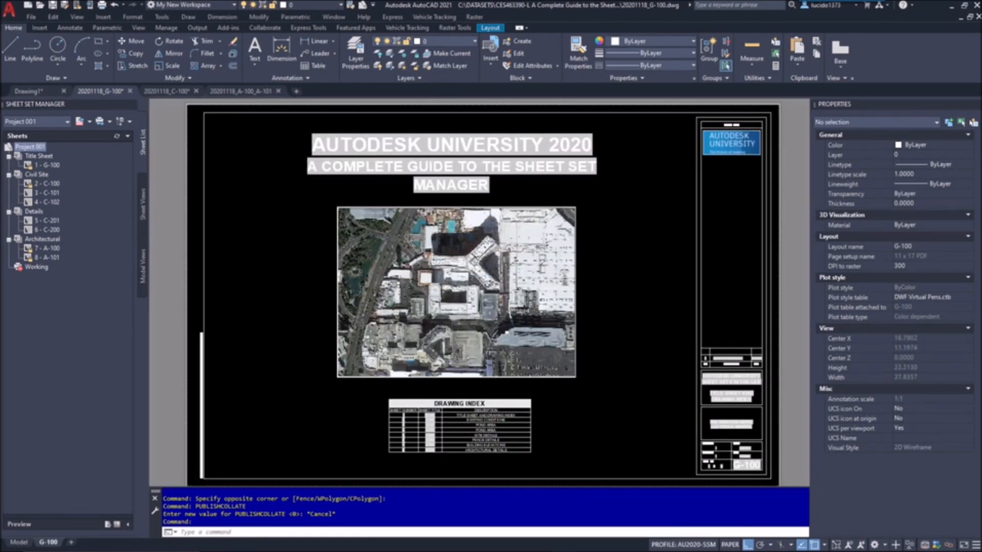
middle_click(469, 187)
middle_click(469, 186)
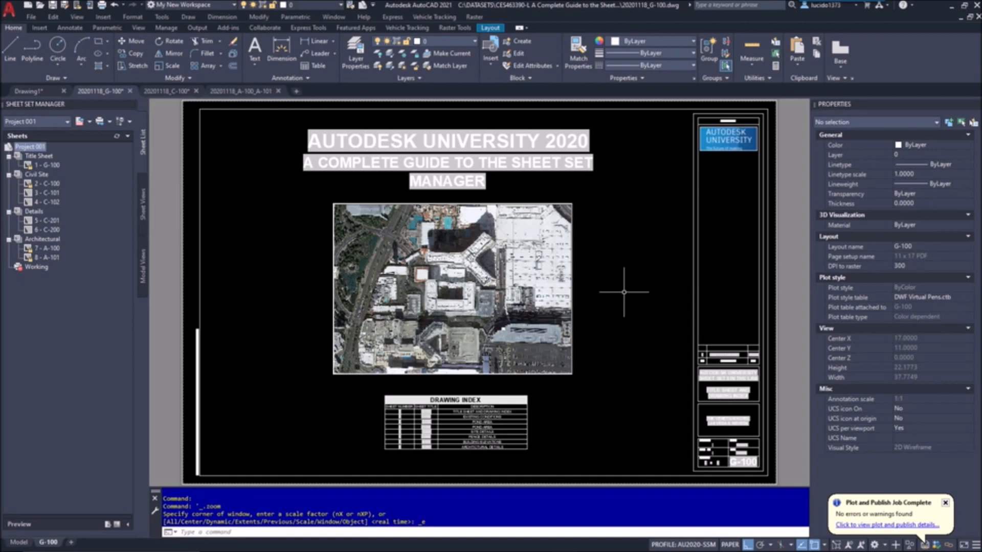
Step: Open the folder holding the G-100 drawing, view 1 G-100.pdf from its pdf subfolder, and close the viewer and folder window
right_click(106, 95)
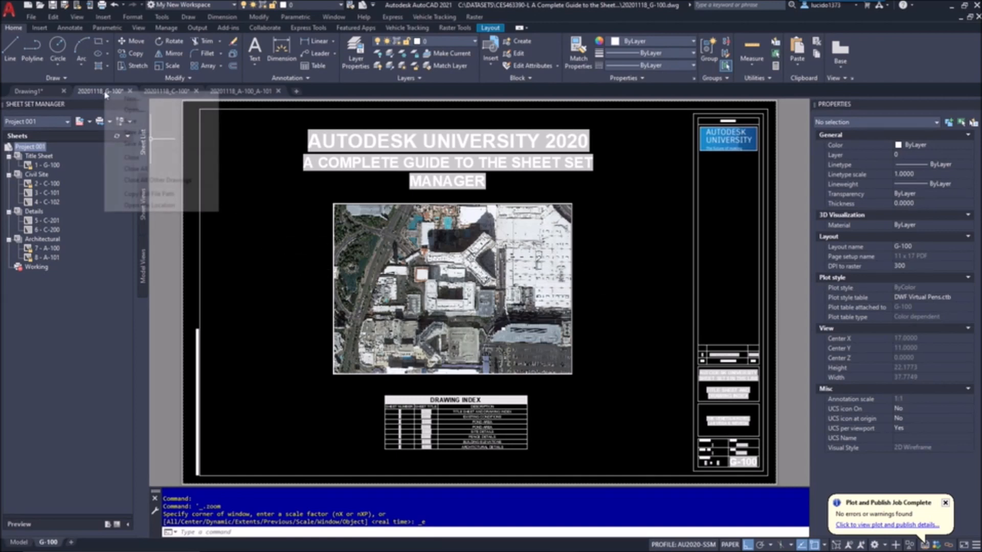
left_click(141, 204)
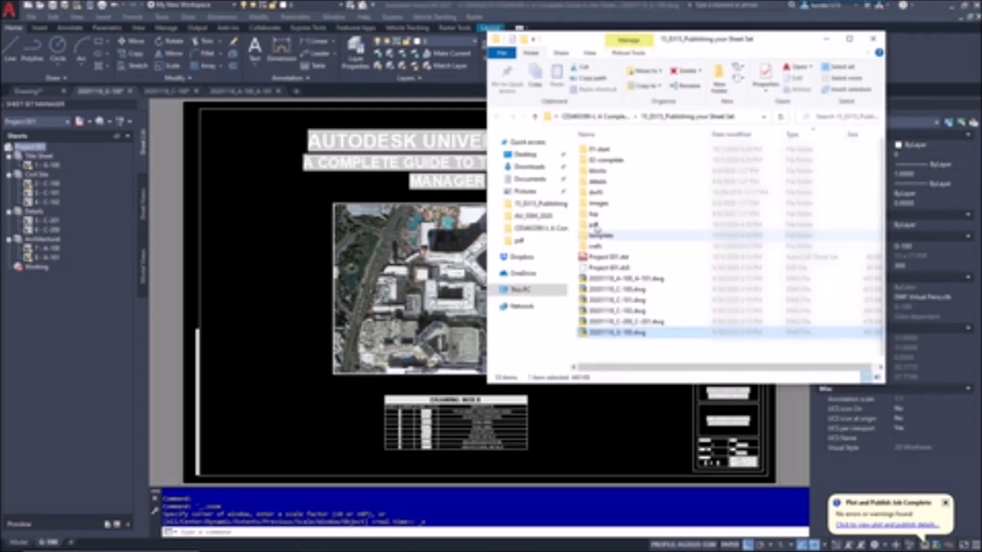
left_click(596, 226)
double_click(596, 226)
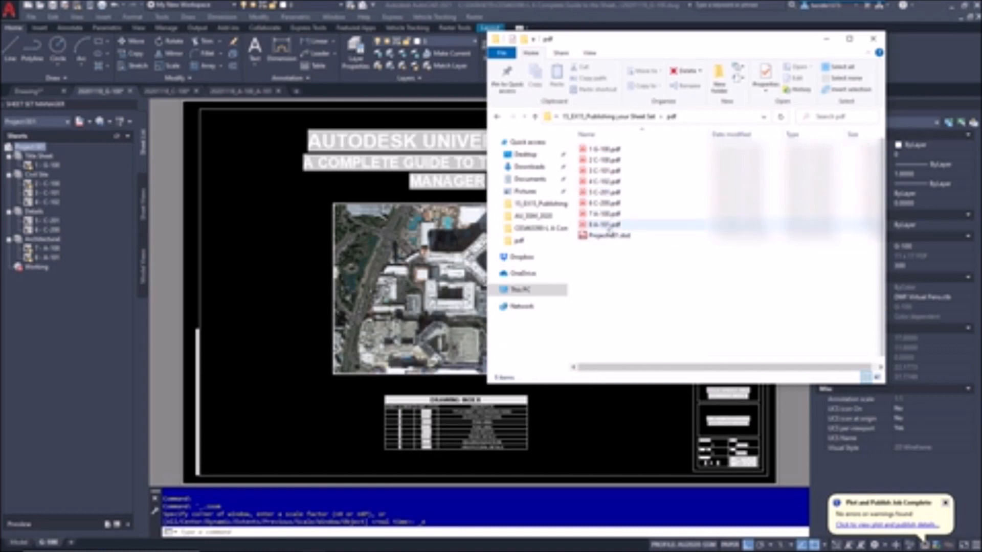
left_click(607, 149)
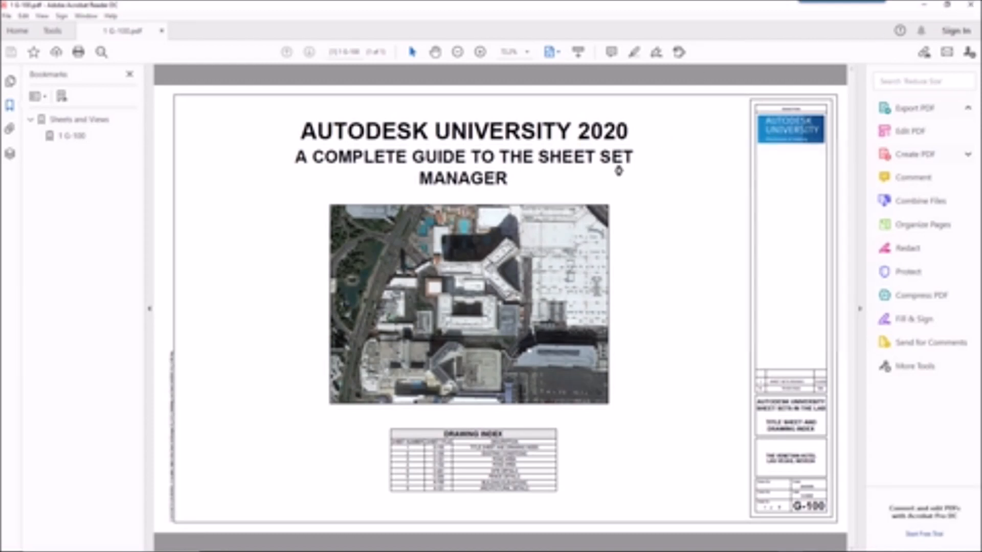
key("alt+F4")
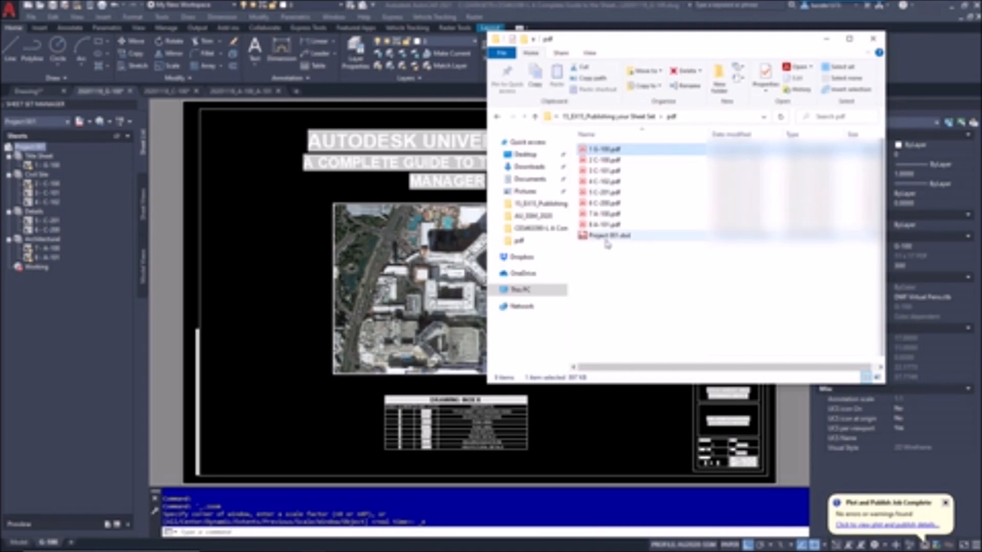
left_click(873, 39)
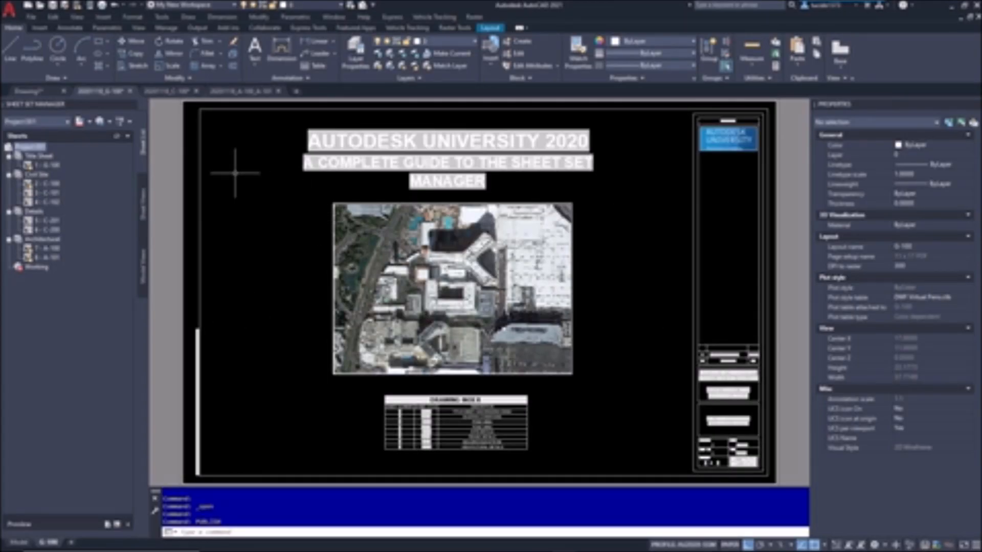
Step: Start the PUBLISH command and remove all automatically loaded sheets from the publish list
type("PABLISH")
key("Return")
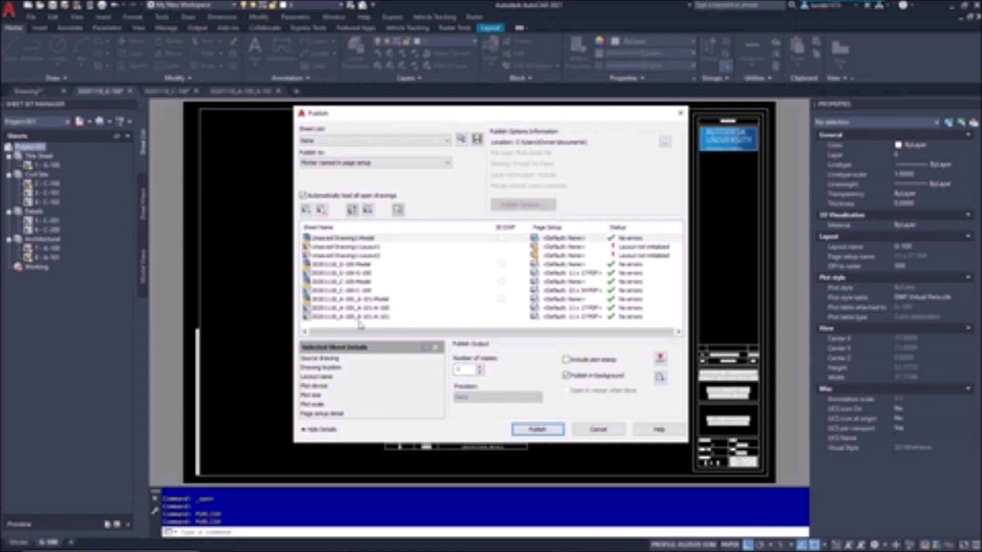
left_click(363, 317)
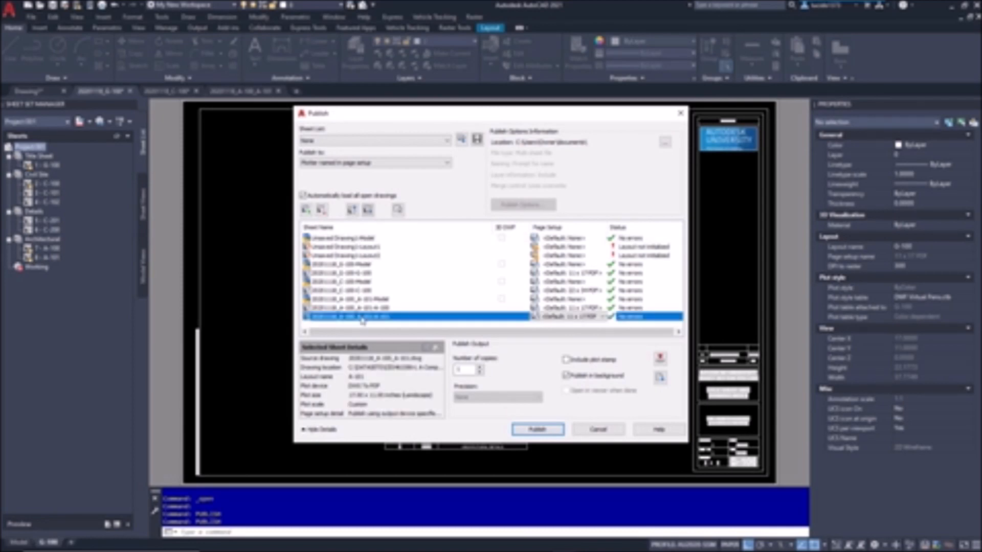
left_click(348, 240, "shift")
left_click(321, 209)
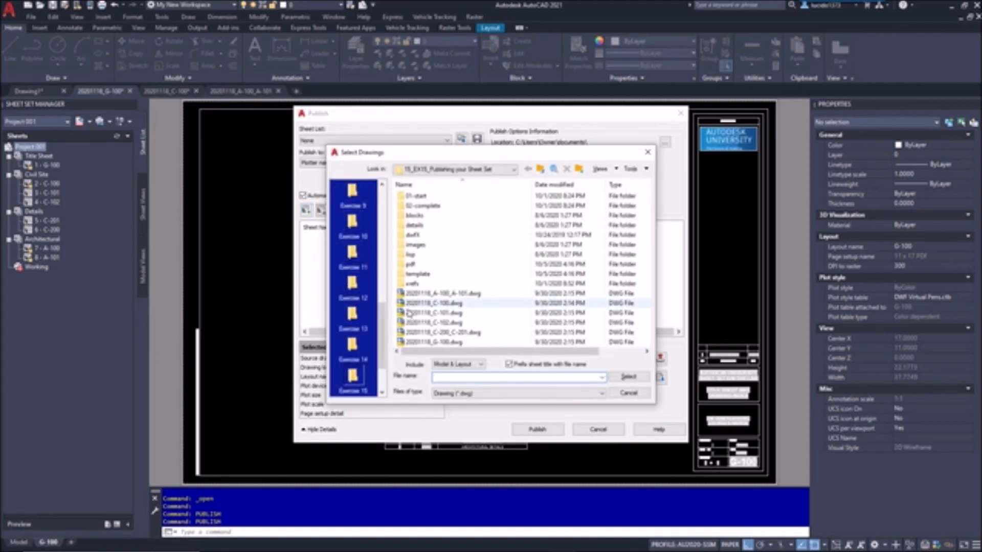
Step: Add all the drawings from 20201118_A-100_A-101.dwg through 20201118_G-100.dwg in the Exercise 15 folder to the publish list
left_click(450, 293)
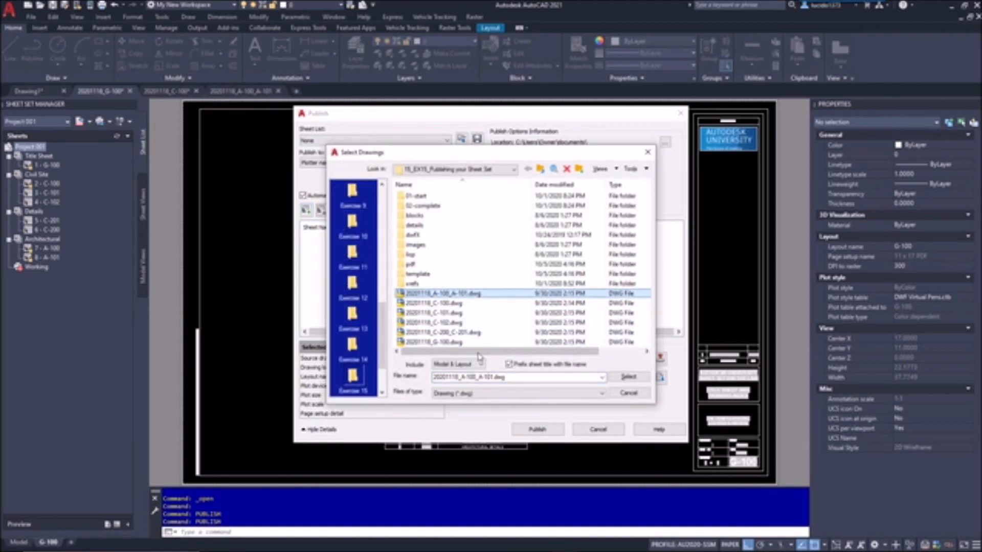
left_click(530, 342, "shift")
left_click(629, 377)
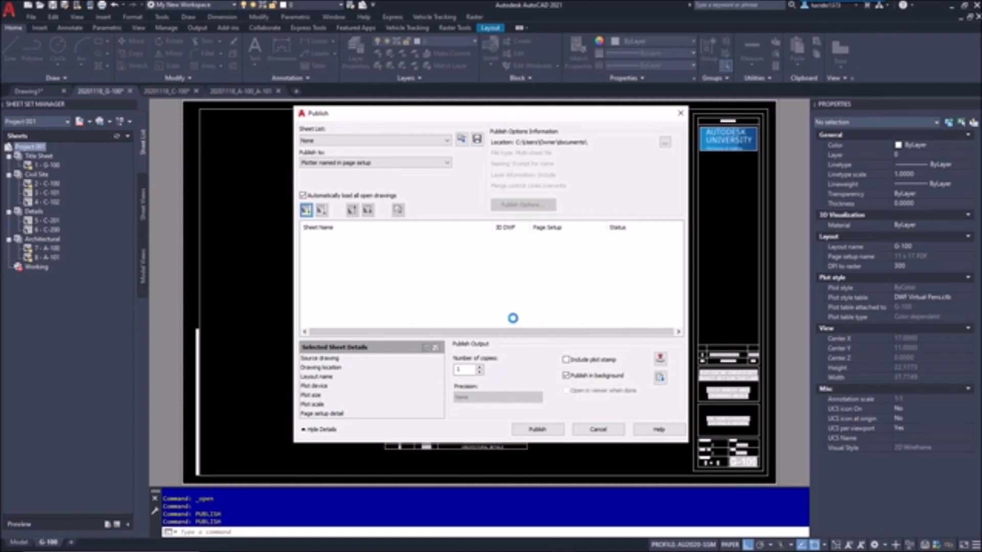
Step: Remove the Model entries from the publish list, keeping only the layout sheets
left_click(352, 238)
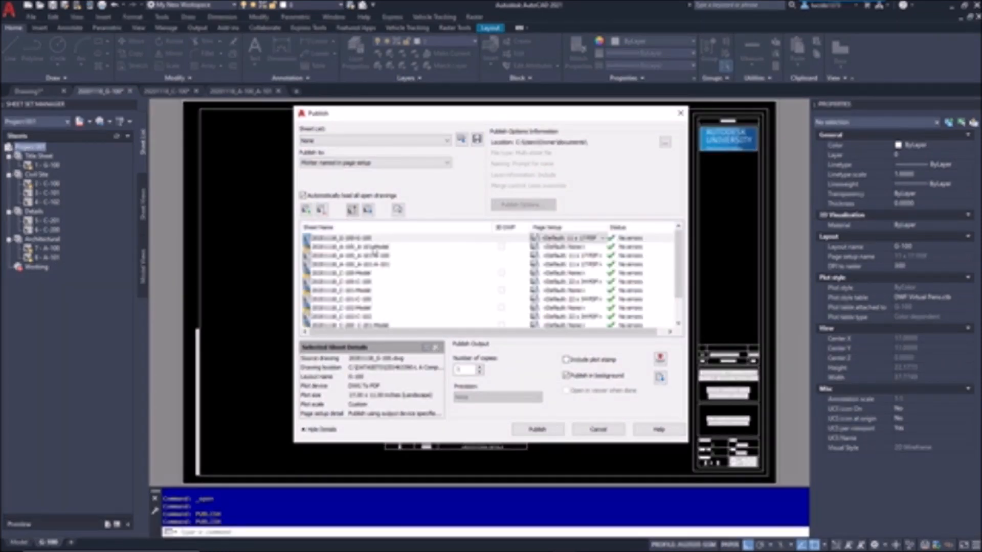
left_click(323, 212)
left_click(323, 212)
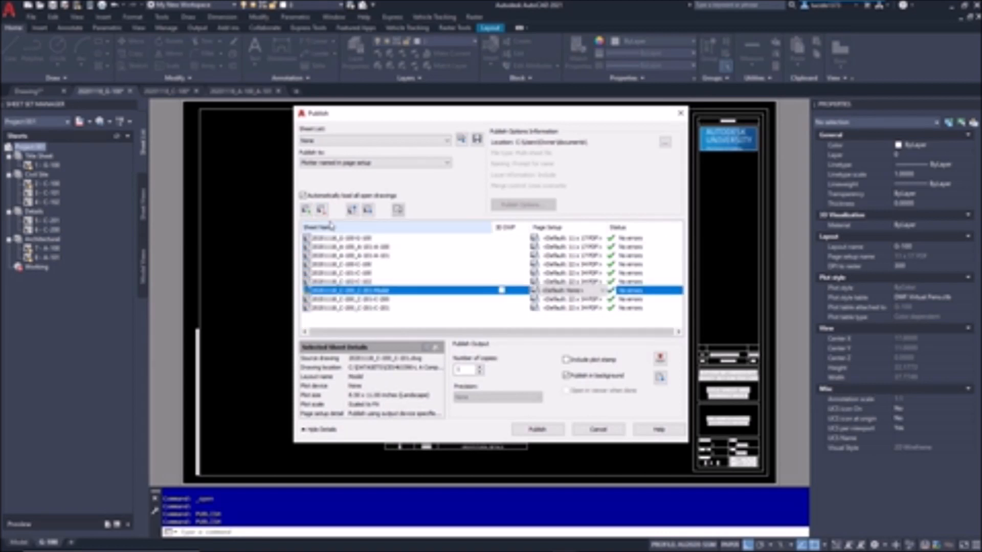
left_click(322, 213)
Step: Set the page setup of sheets G-100, A-100 and A-101 to 22 x 34 PDF
left_click(567, 238)
left_click(567, 238)
left_click(562, 265)
left_click(567, 247)
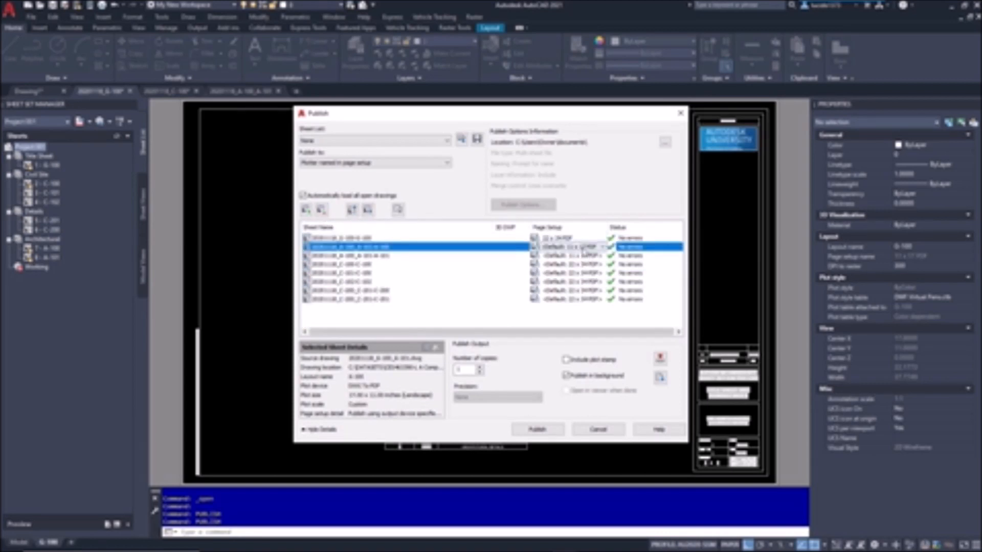
left_click(568, 246)
left_click(573, 291)
left_click(568, 255)
left_click(568, 255)
left_click(557, 298)
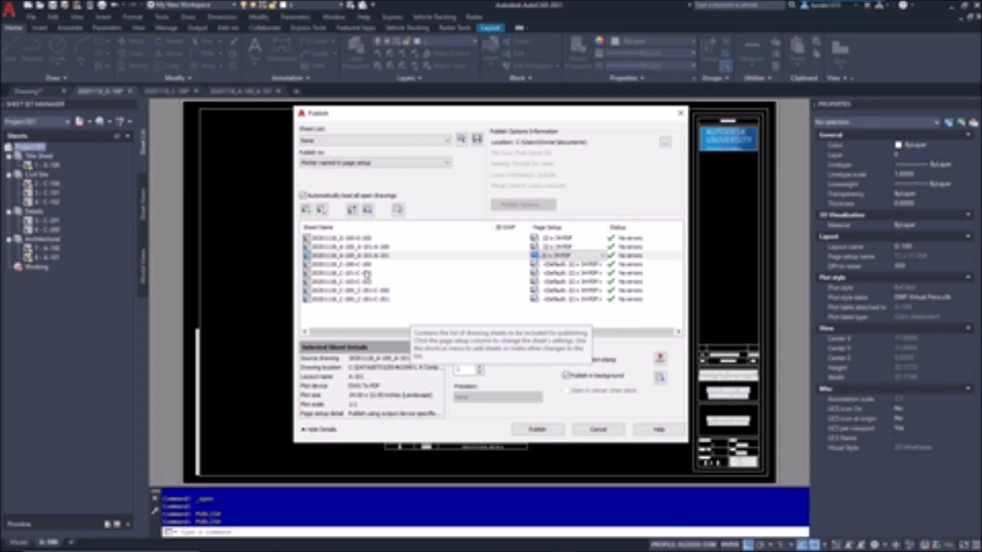
Step: Save the sheet list as Project 001.dsd in the pdf folder, overwriting the existing file
left_click(360, 247)
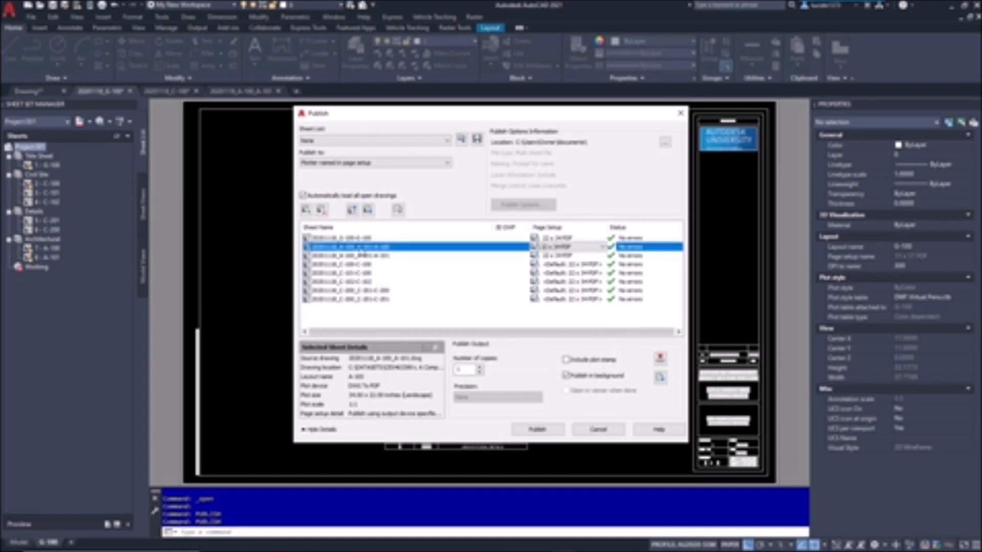
left_click(477, 139)
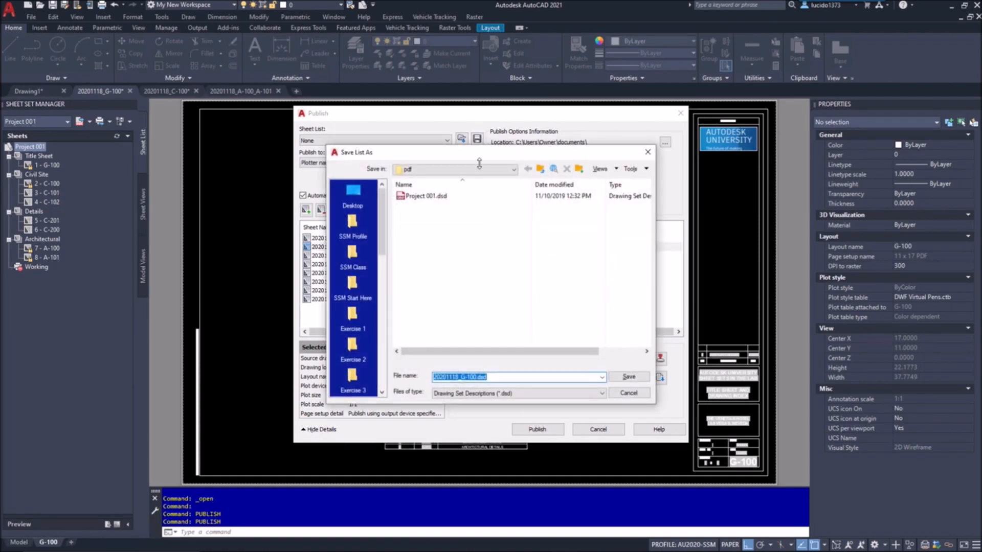
left_click(428, 197)
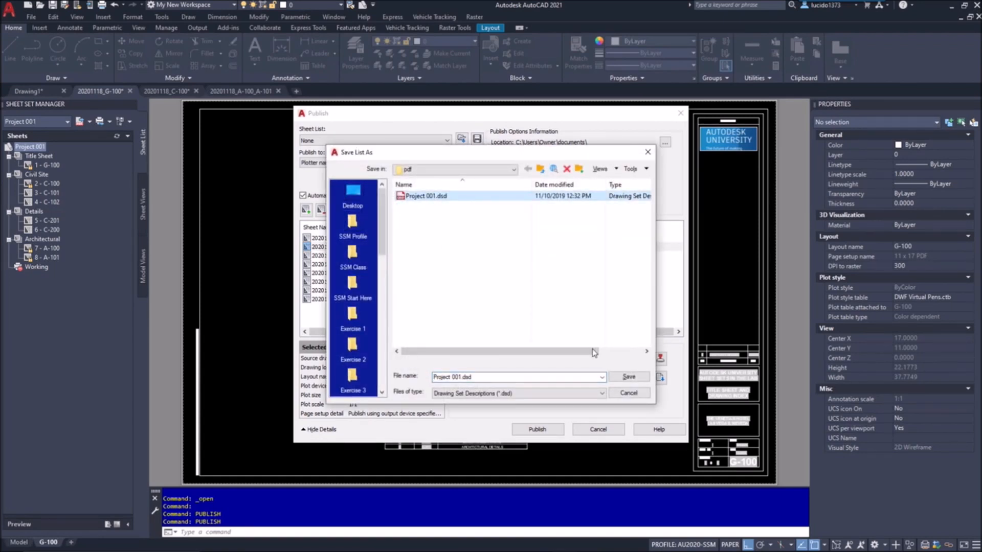
left_click(629, 376)
left_click(481, 308)
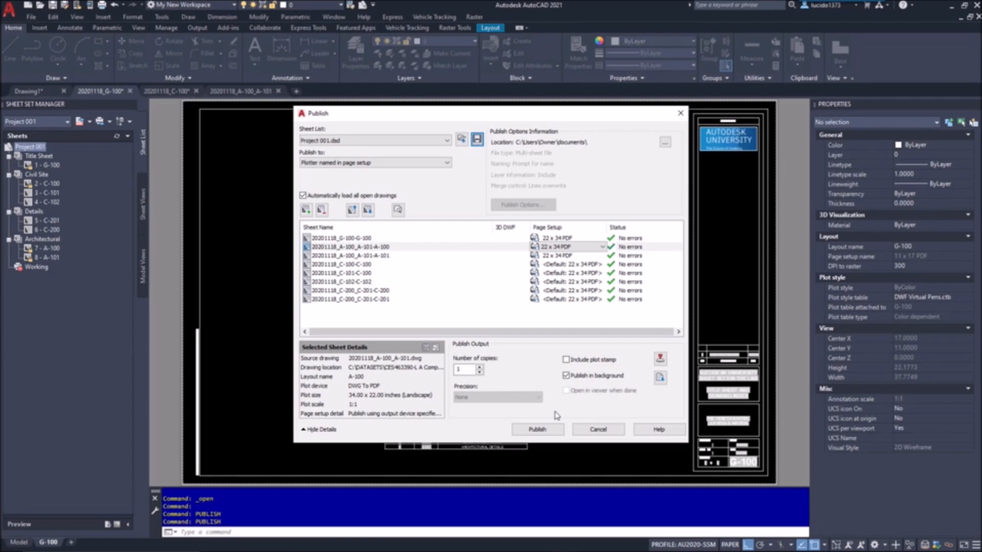
Step: Set the page setup of sheet A-101 to 11 x 17 PDF and pick another page setup for sheet A-100
left_click(559, 257)
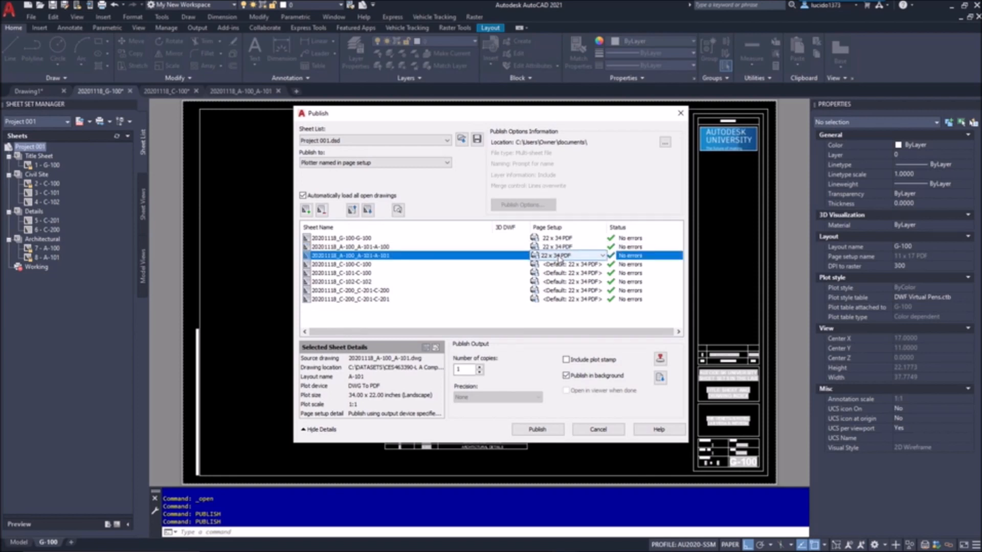
left_click(559, 257)
left_click(562, 282)
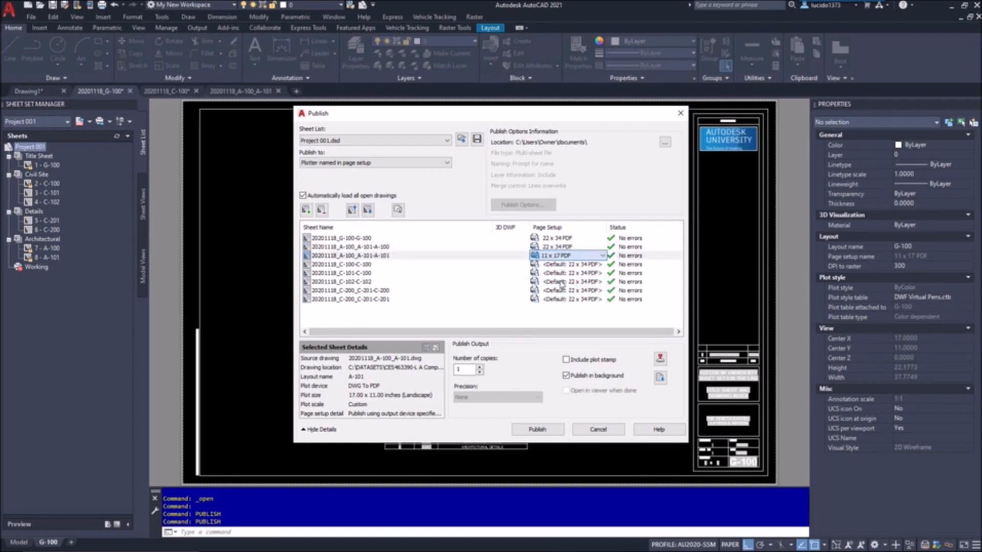
left_click(557, 247)
left_click(558, 247)
left_click(562, 285)
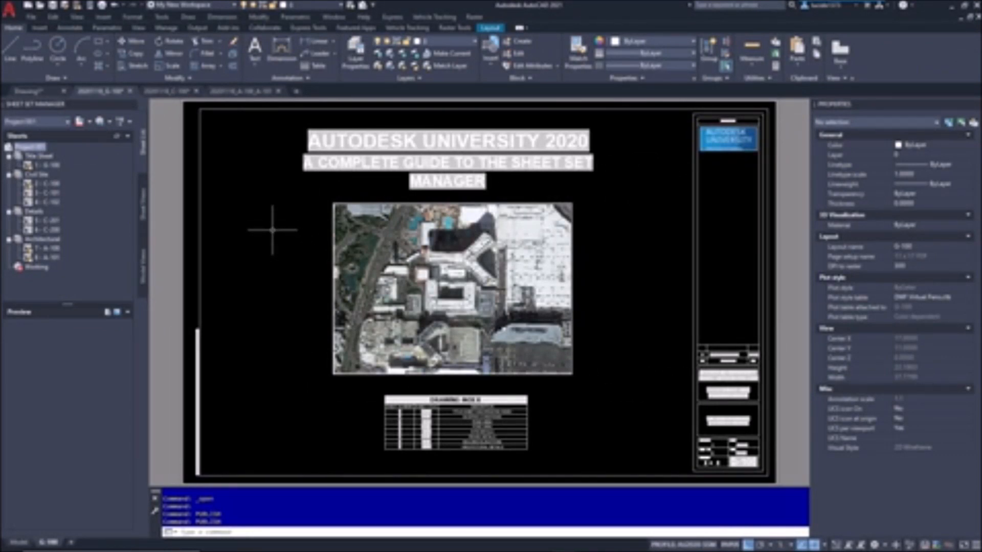
Step: Collapse and expand the Sheet Set Manager's preview area for sheet G-100, and view the sheet's details and preview
left_click(46, 165)
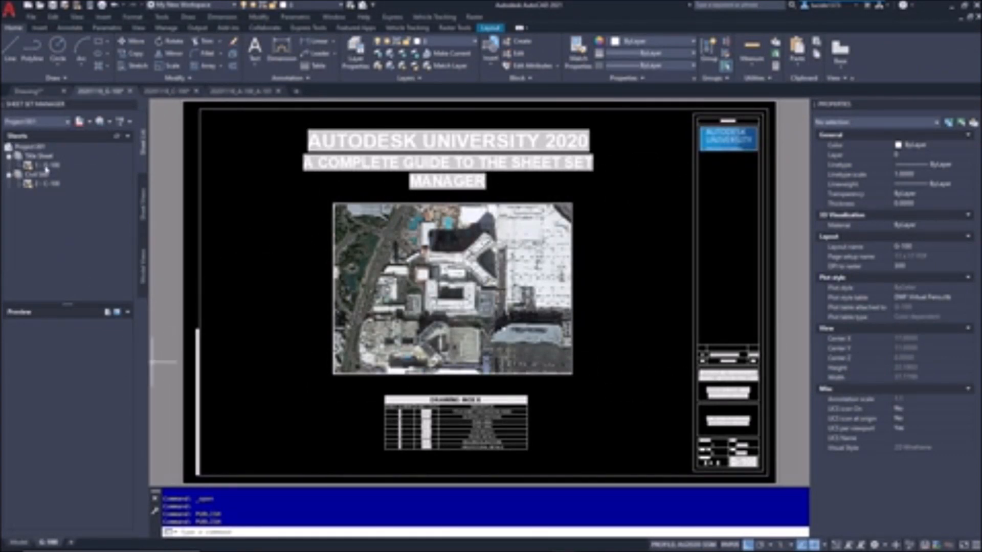
left_click(127, 315)
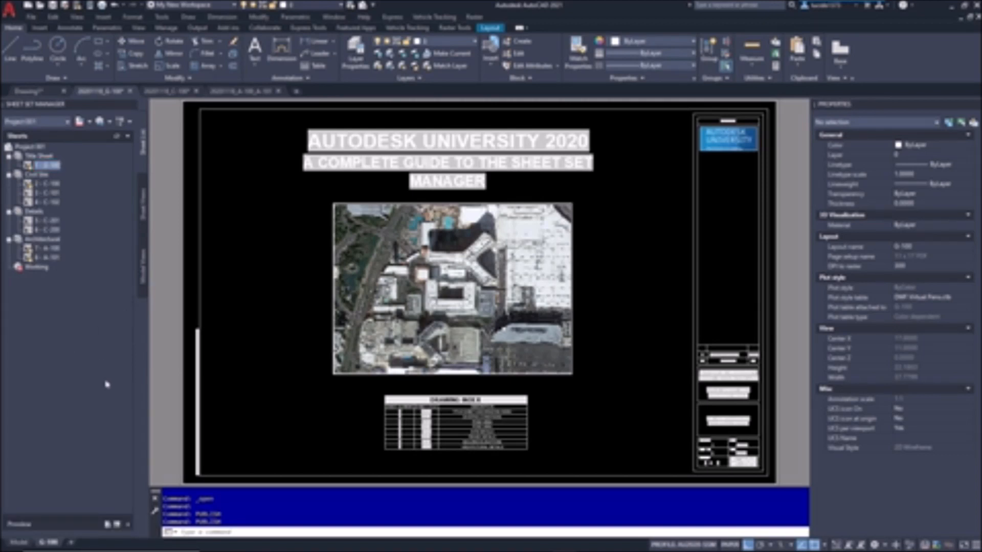
left_click(127, 525)
left_click(107, 312)
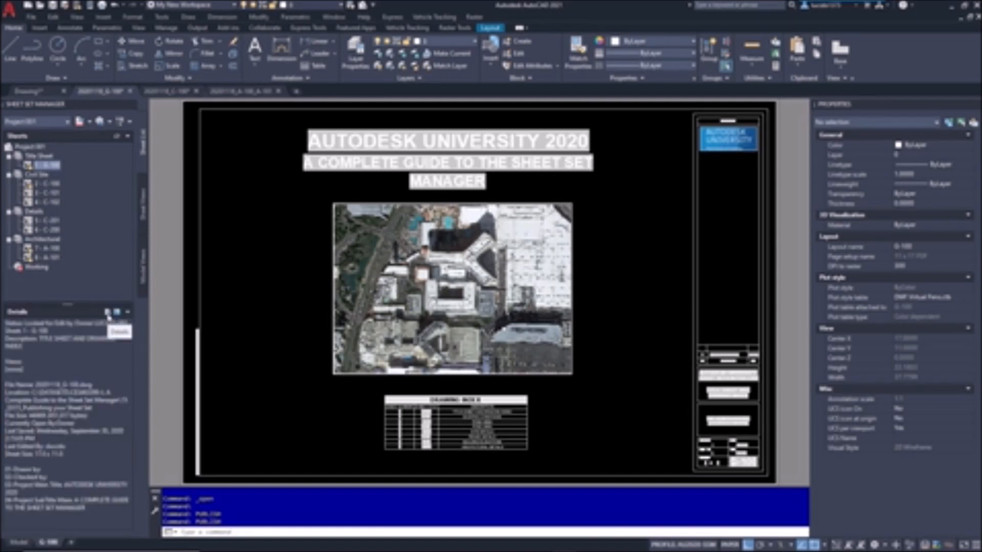
left_click(118, 313)
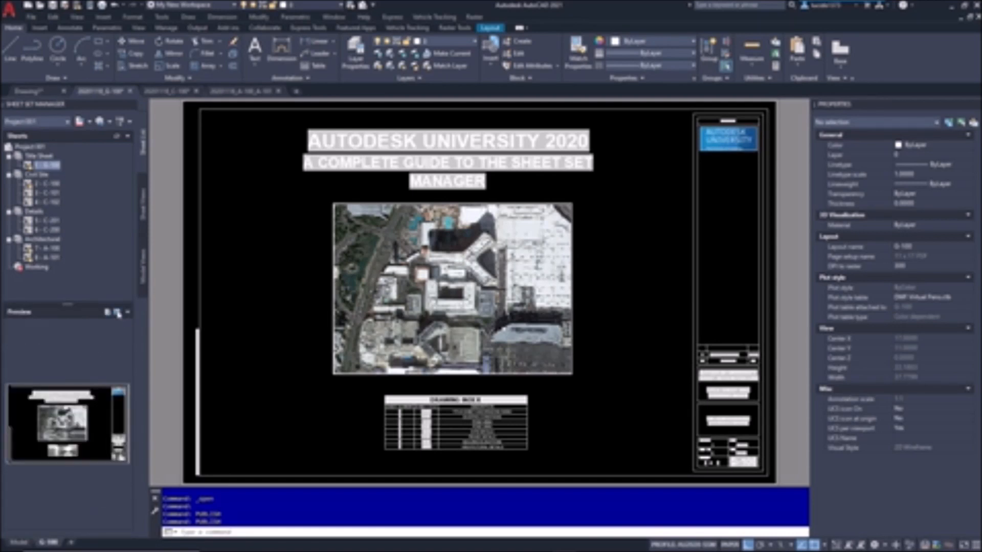
Step: Open sheet C-100, preview sheets C-201, C-200, A-100 and A-101, and glance at the sheet set's views
double_click(49, 183)
left_click(52, 221)
left_click(54, 230)
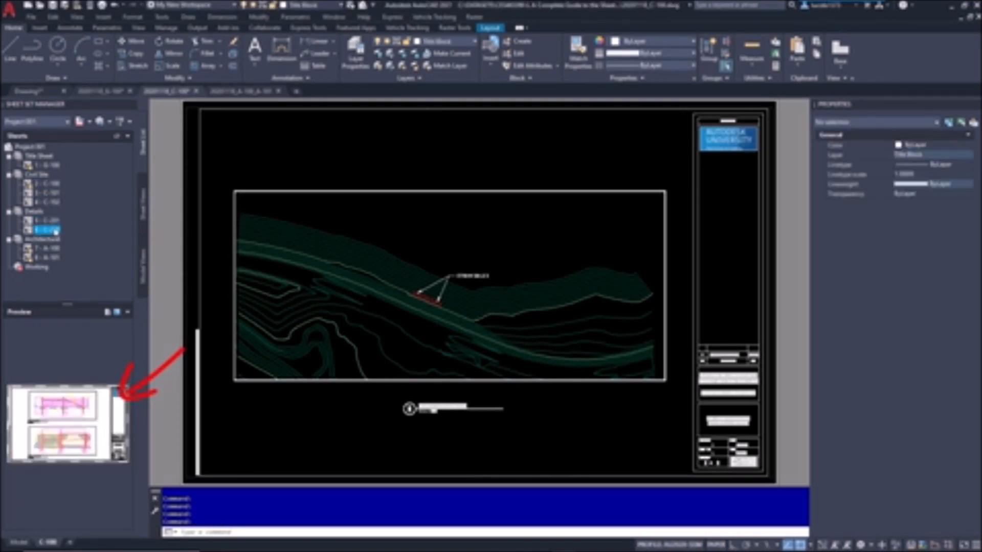
left_click(58, 249)
left_click(51, 257)
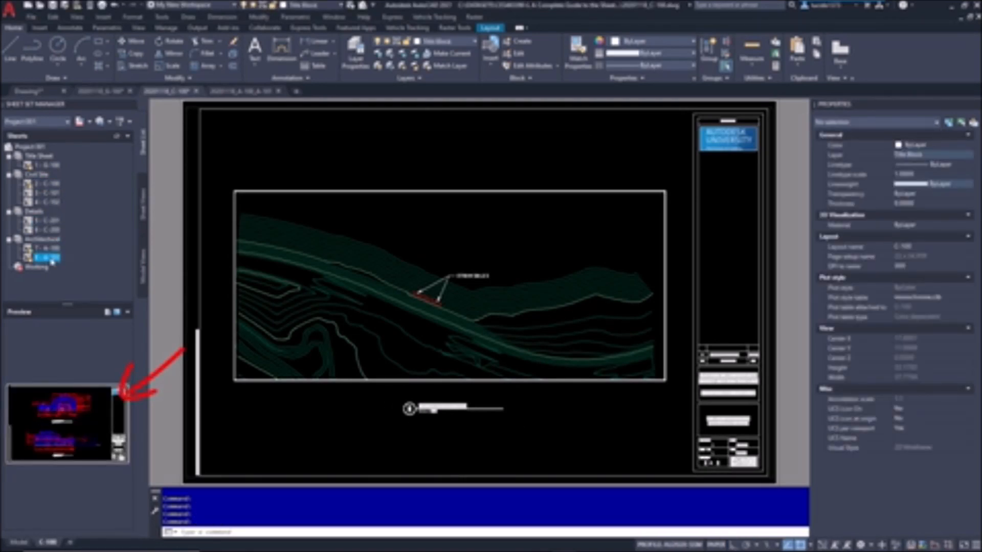
left_click(144, 208)
left_click(146, 160)
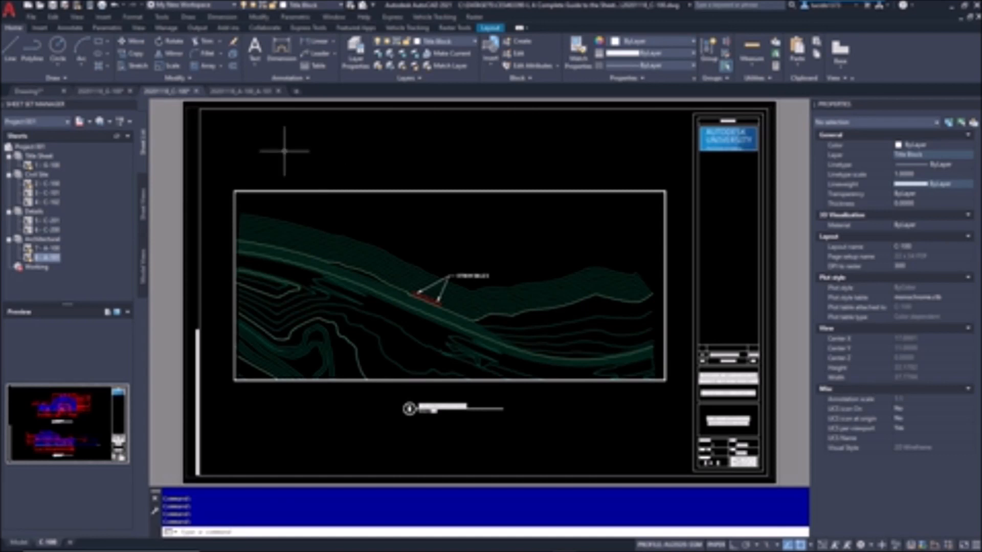
Step: Open the drawing 20201118_C-100.dwg from the My X_Project folder
left_click(43, 6)
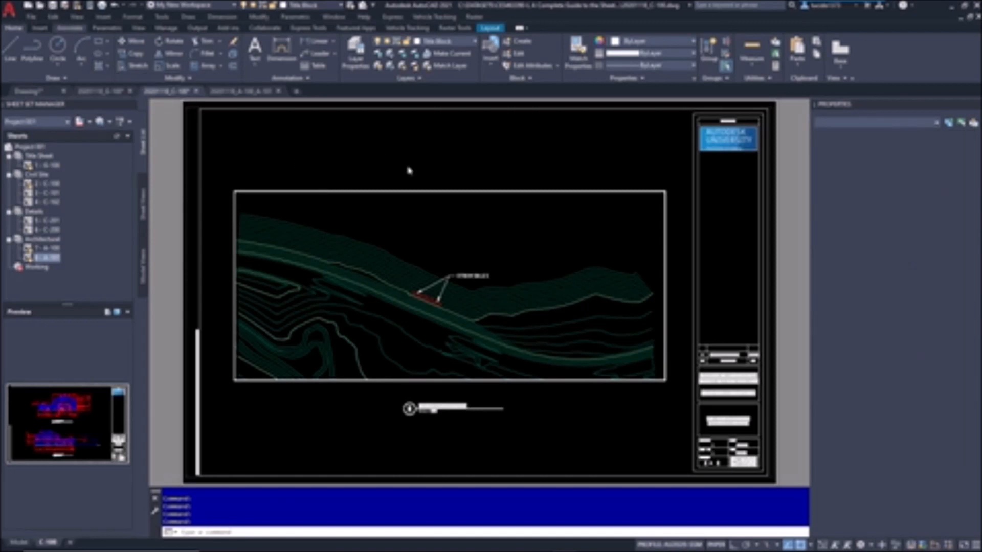
left_click_drag(414, 273, 412, 327)
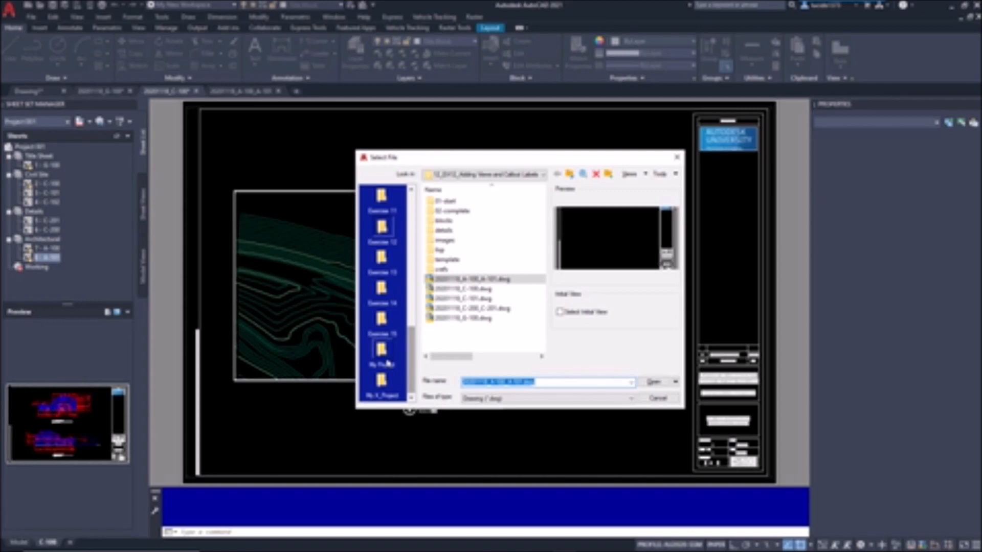
left_click(382, 358)
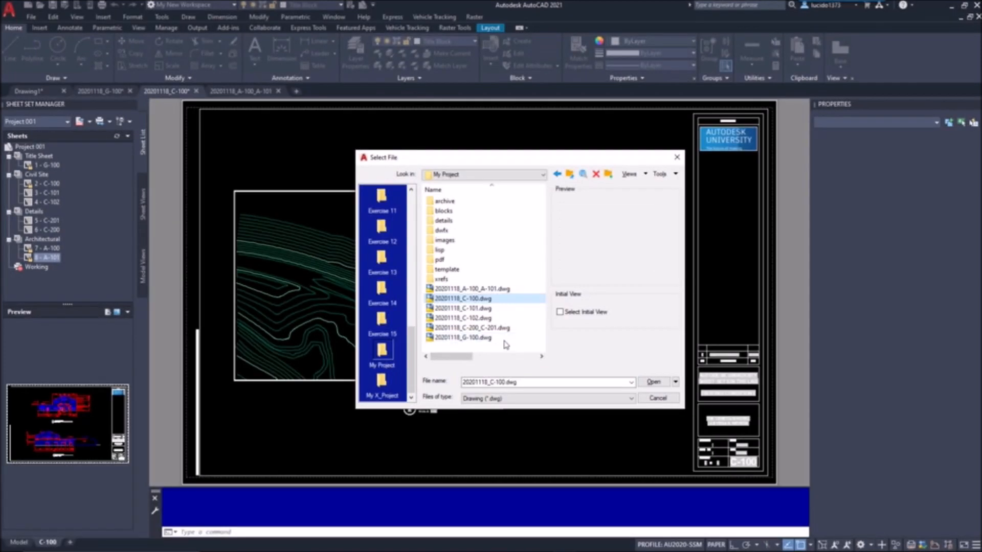
left_click(485, 338)
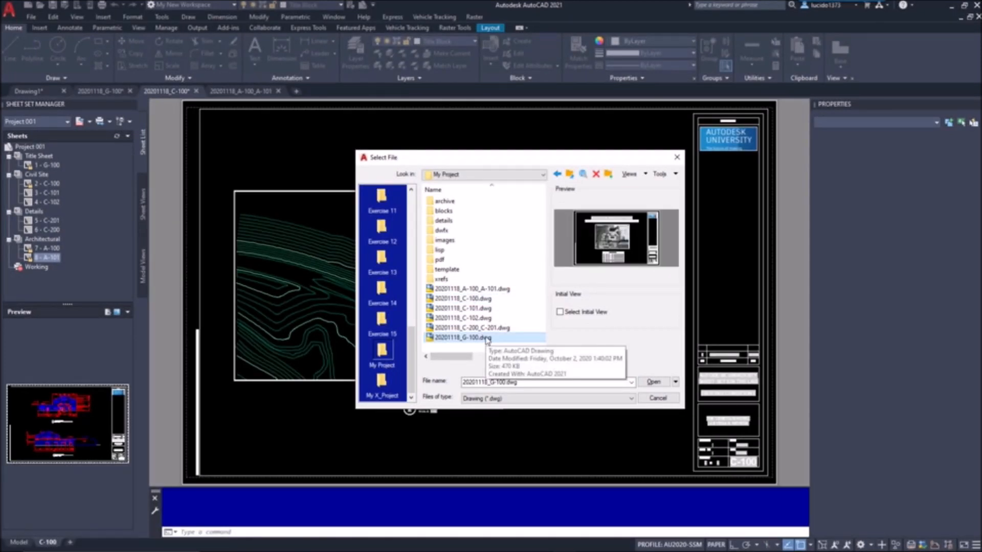
left_click(383, 381)
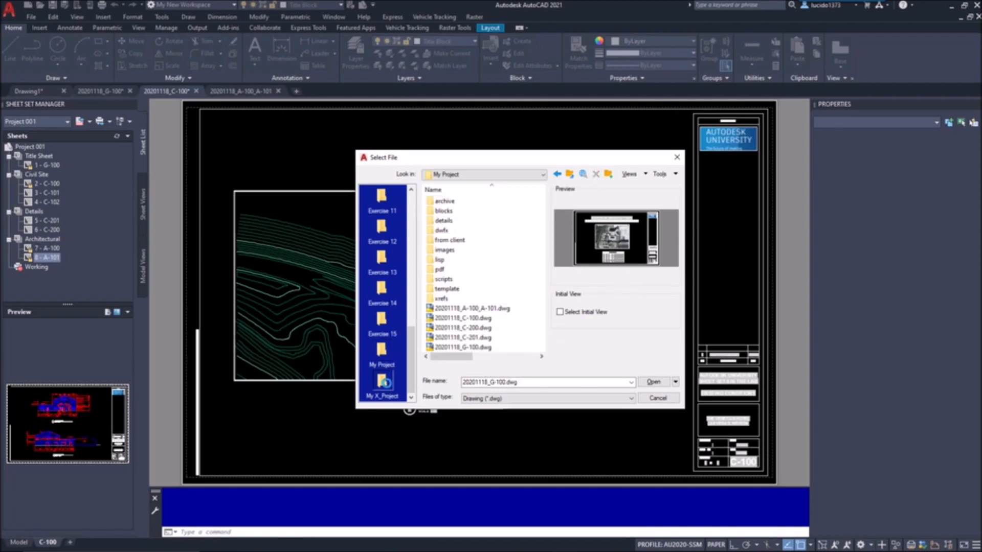
left_click(478, 338)
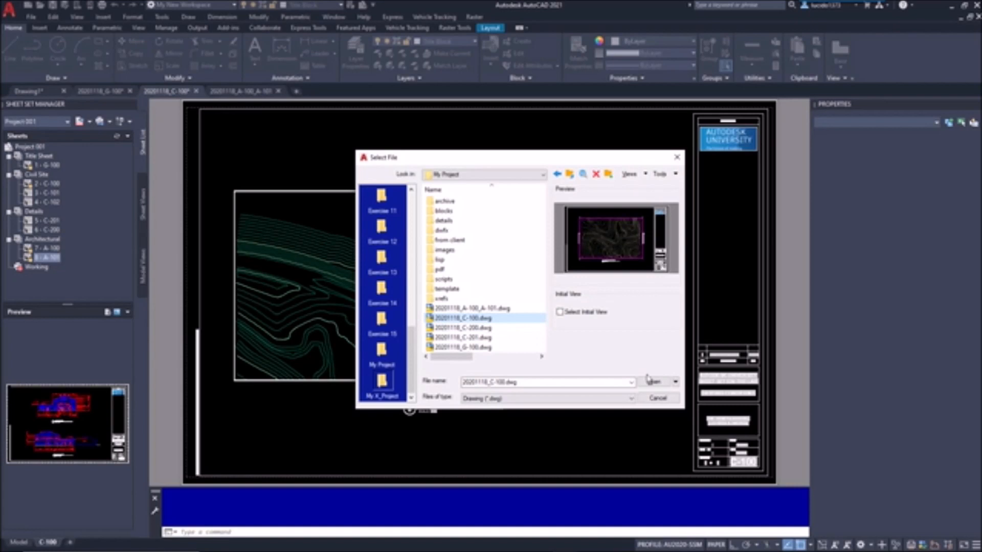
left_click(651, 381)
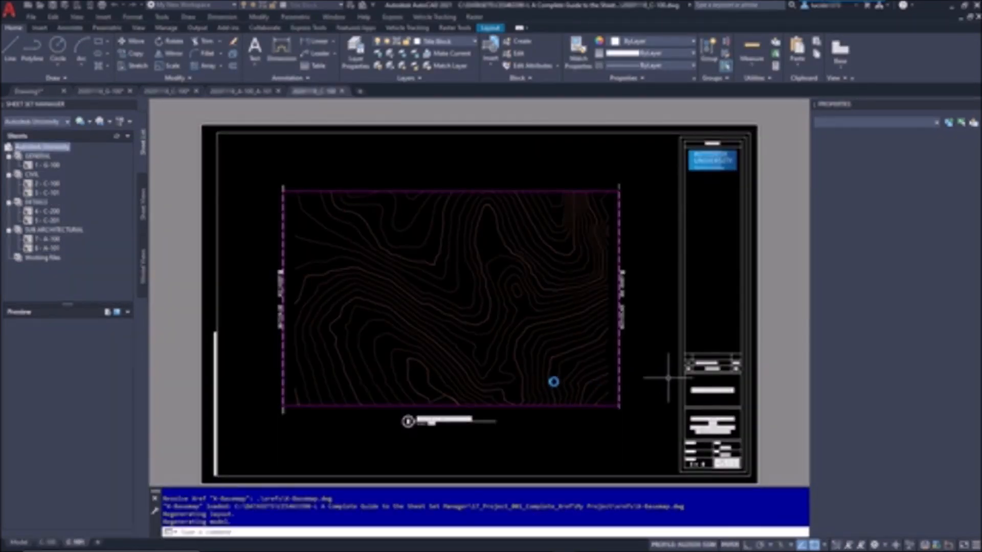
Step: Select the title block external reference on layout C-101 to examine its linework and properties, and clear the selection
scroll(690, 407, "up", 4)
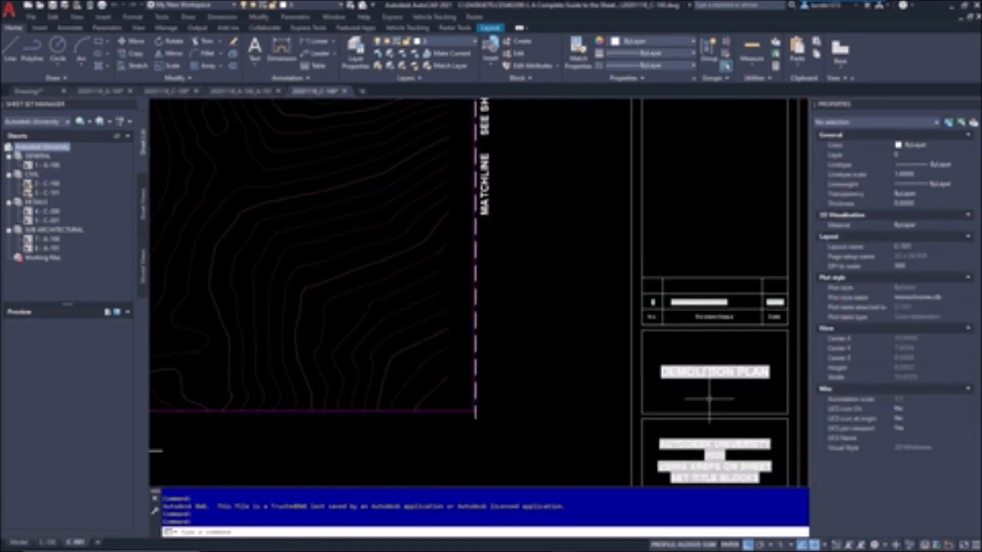
left_click(669, 324)
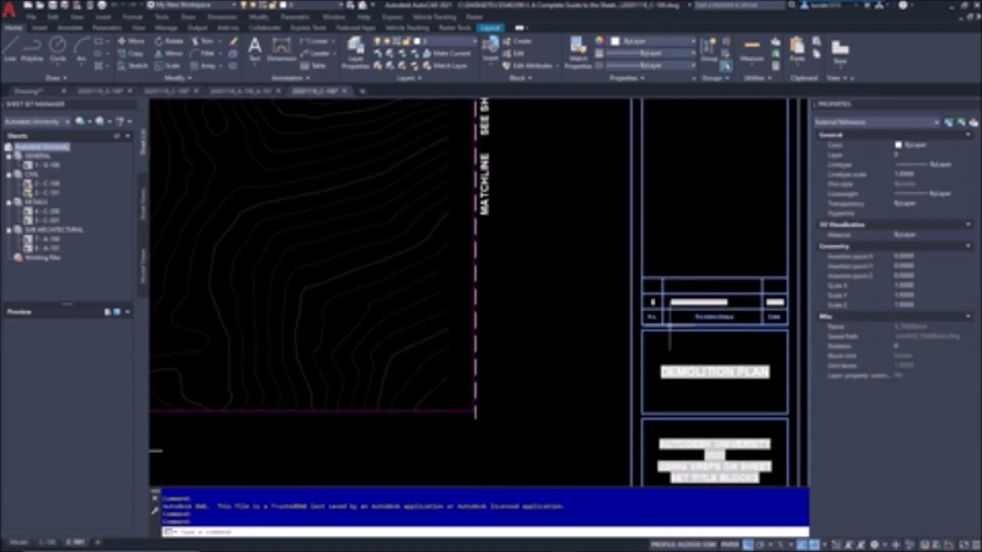
middle_click_drag(684, 339, 642, 176)
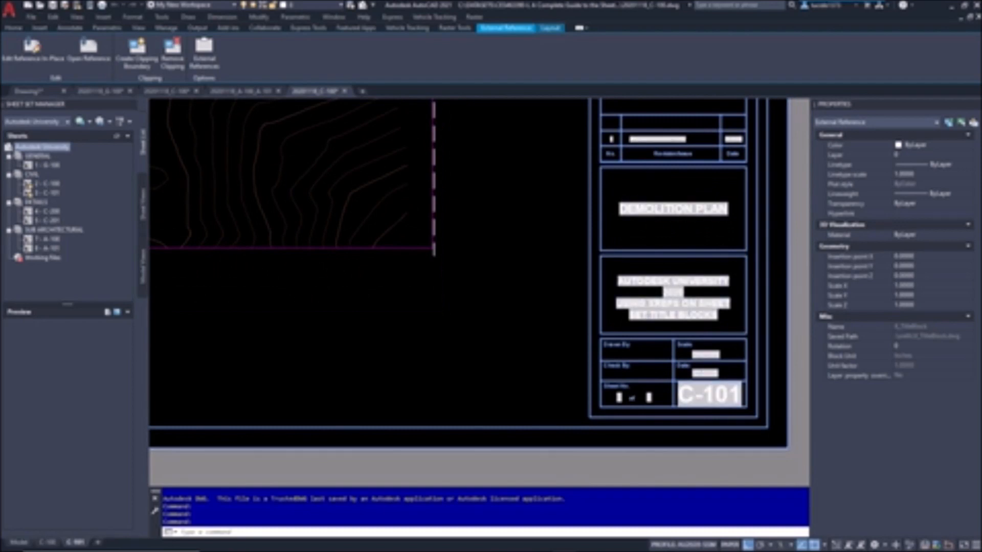
left_click(651, 205)
key("Escape")
scroll(639, 249, "down", 2)
scroll(639, 249, "down", 2)
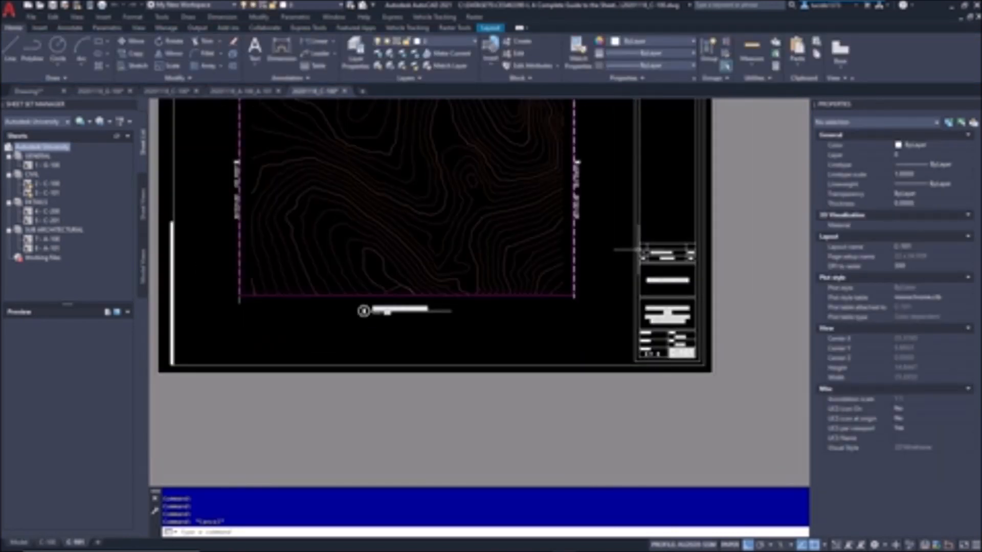
Step: Select the title text block on layout C-101 to examine its attributes, and clear the selection
middle_click(639, 250)
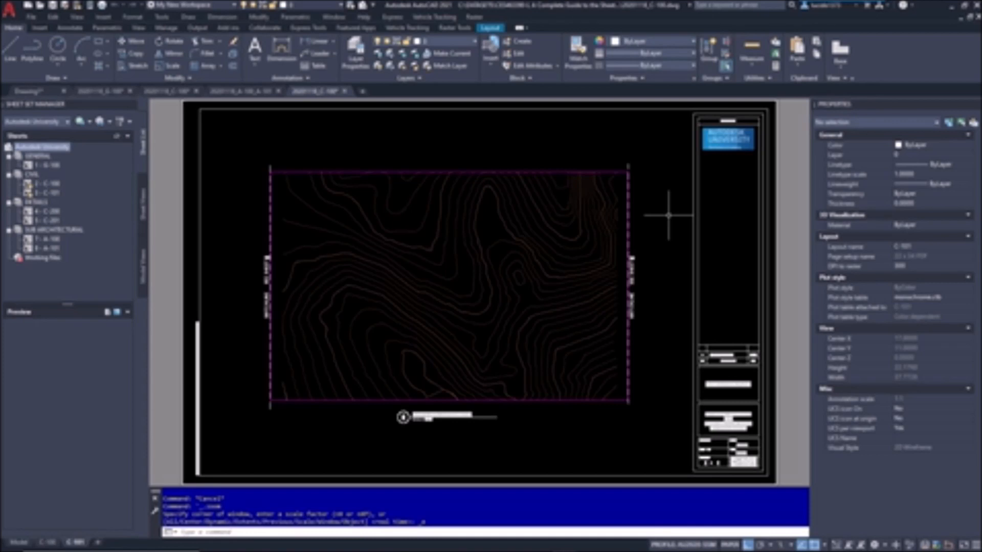
left_click(732, 421)
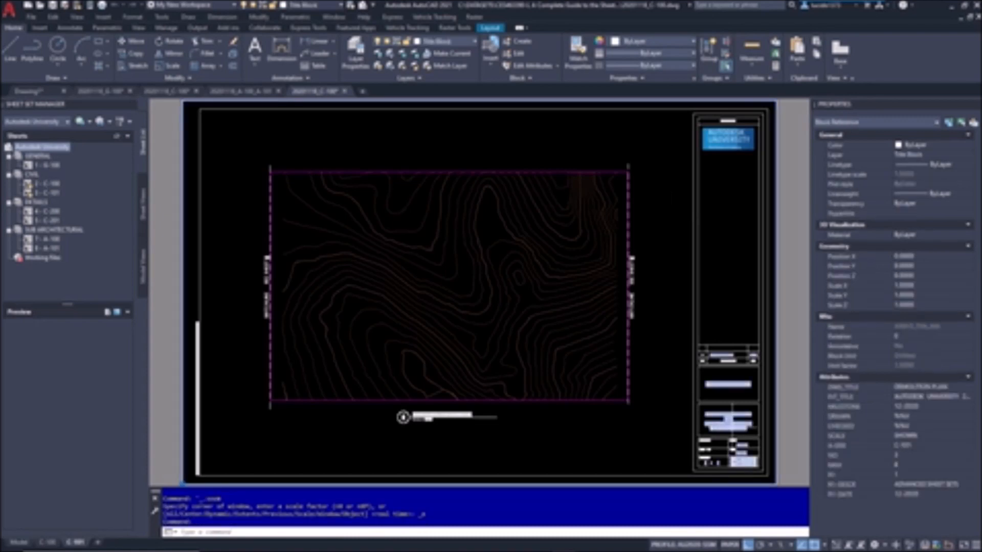
left_click(714, 340)
key("Escape")
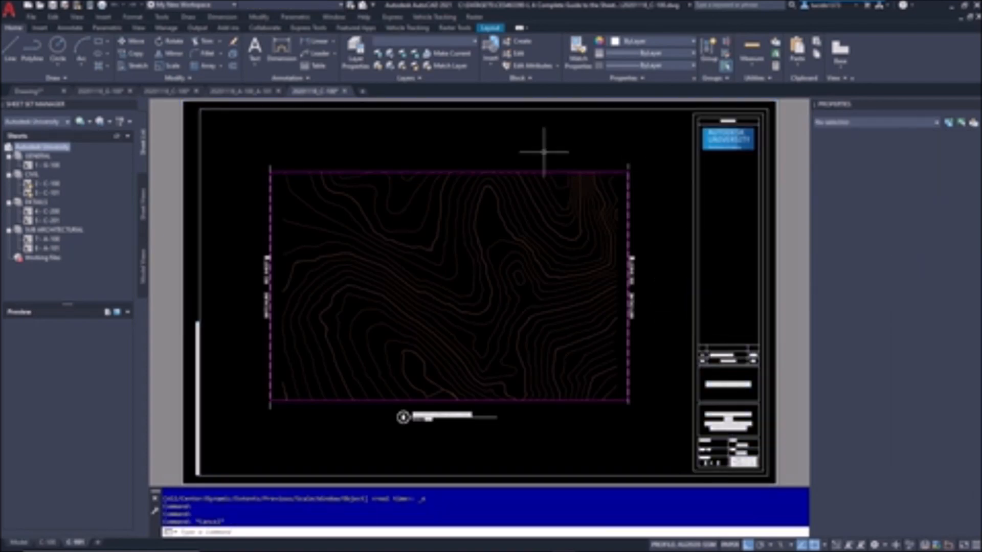